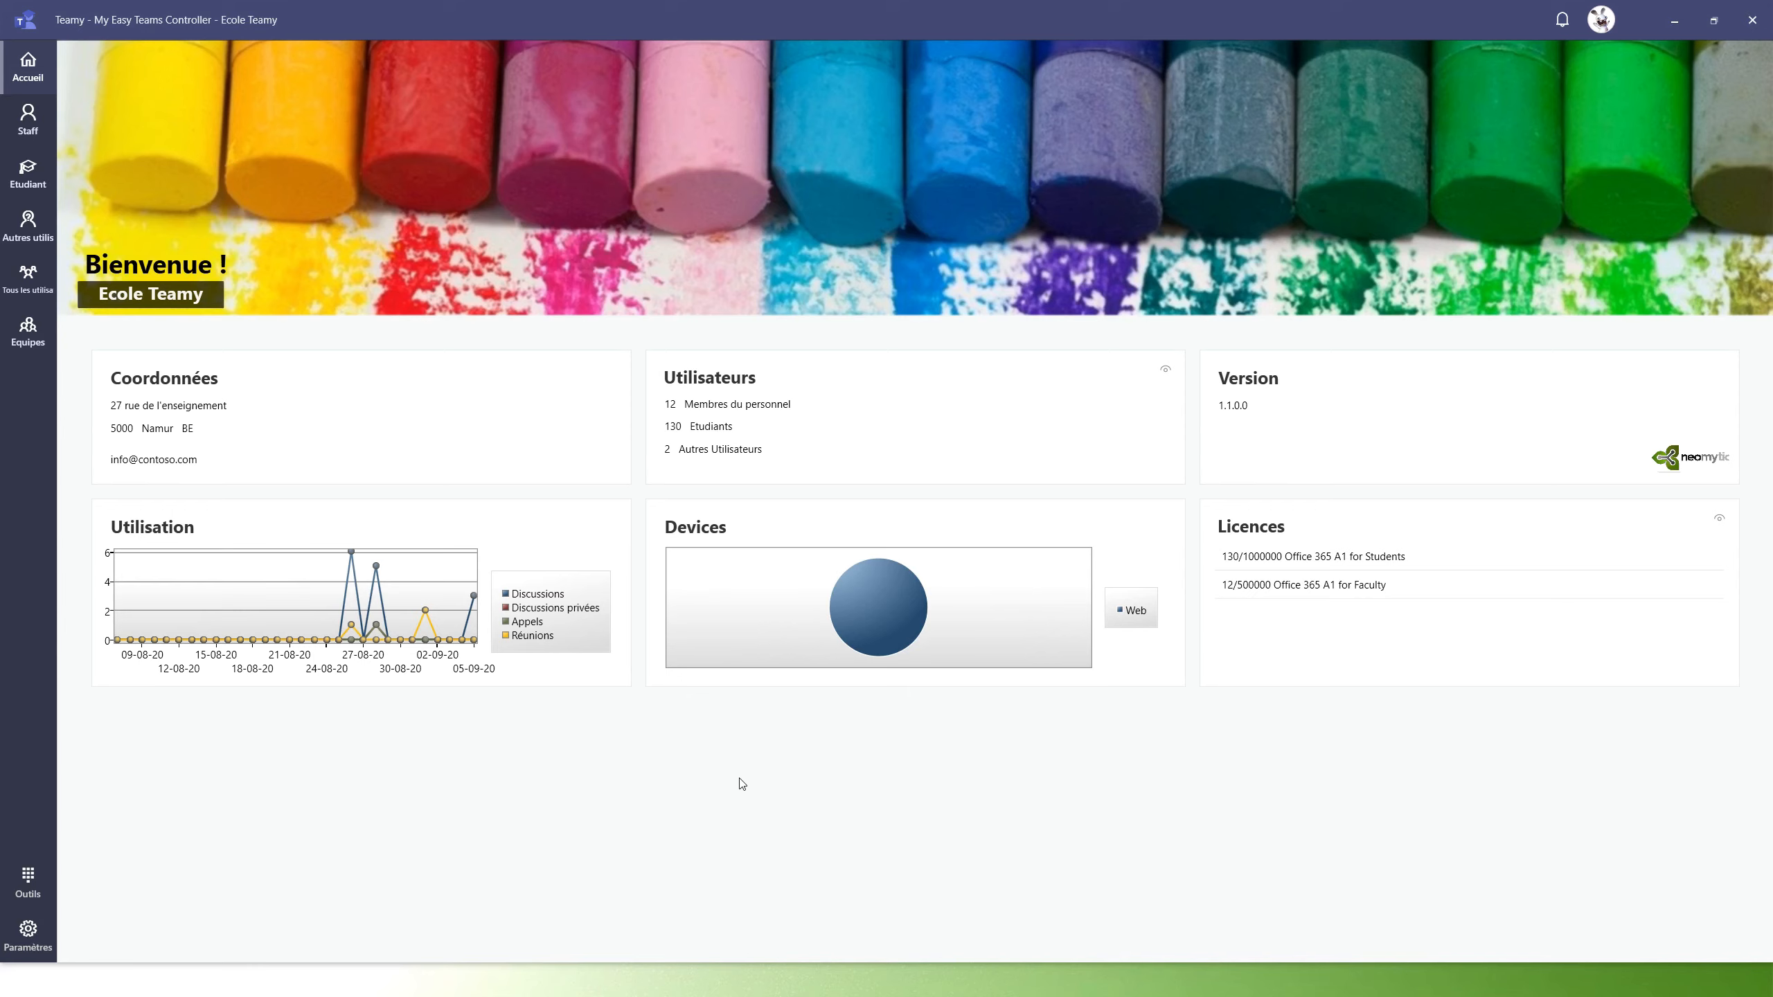
# Filter the Etudiant list by 'team' and show the first Teamy test student's Éducation tab
pyautogui.click(21, 175)
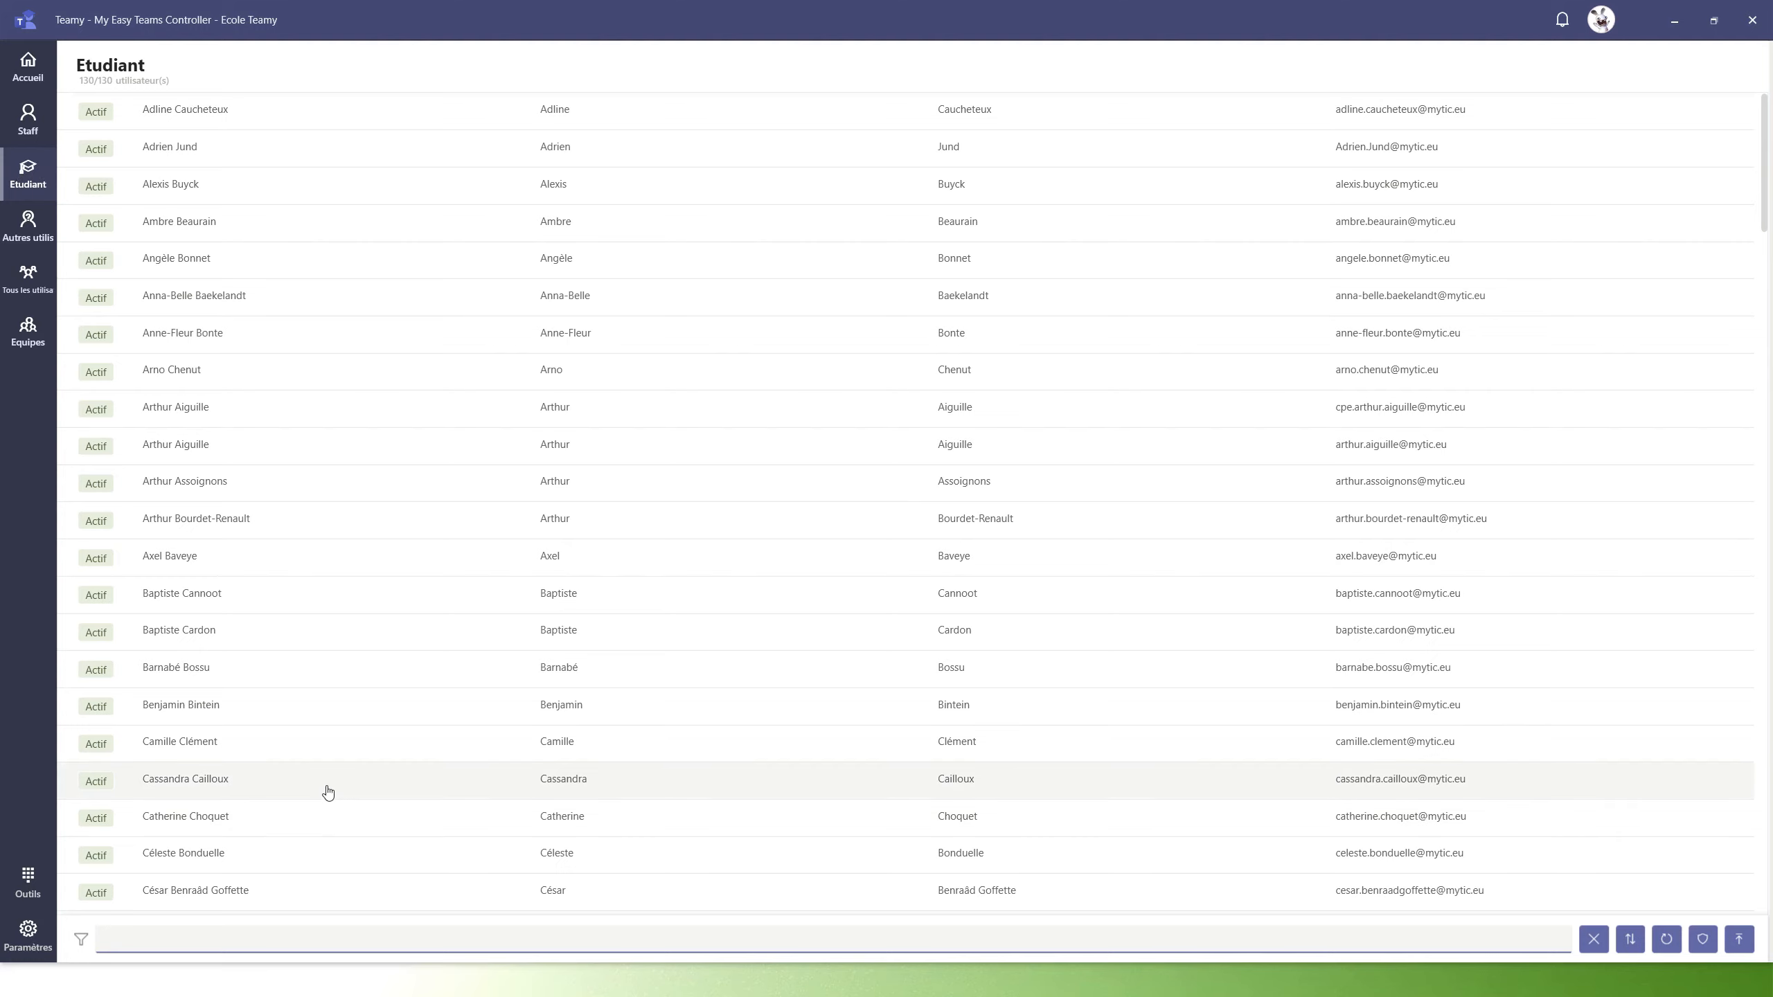
pyautogui.write('teamy')
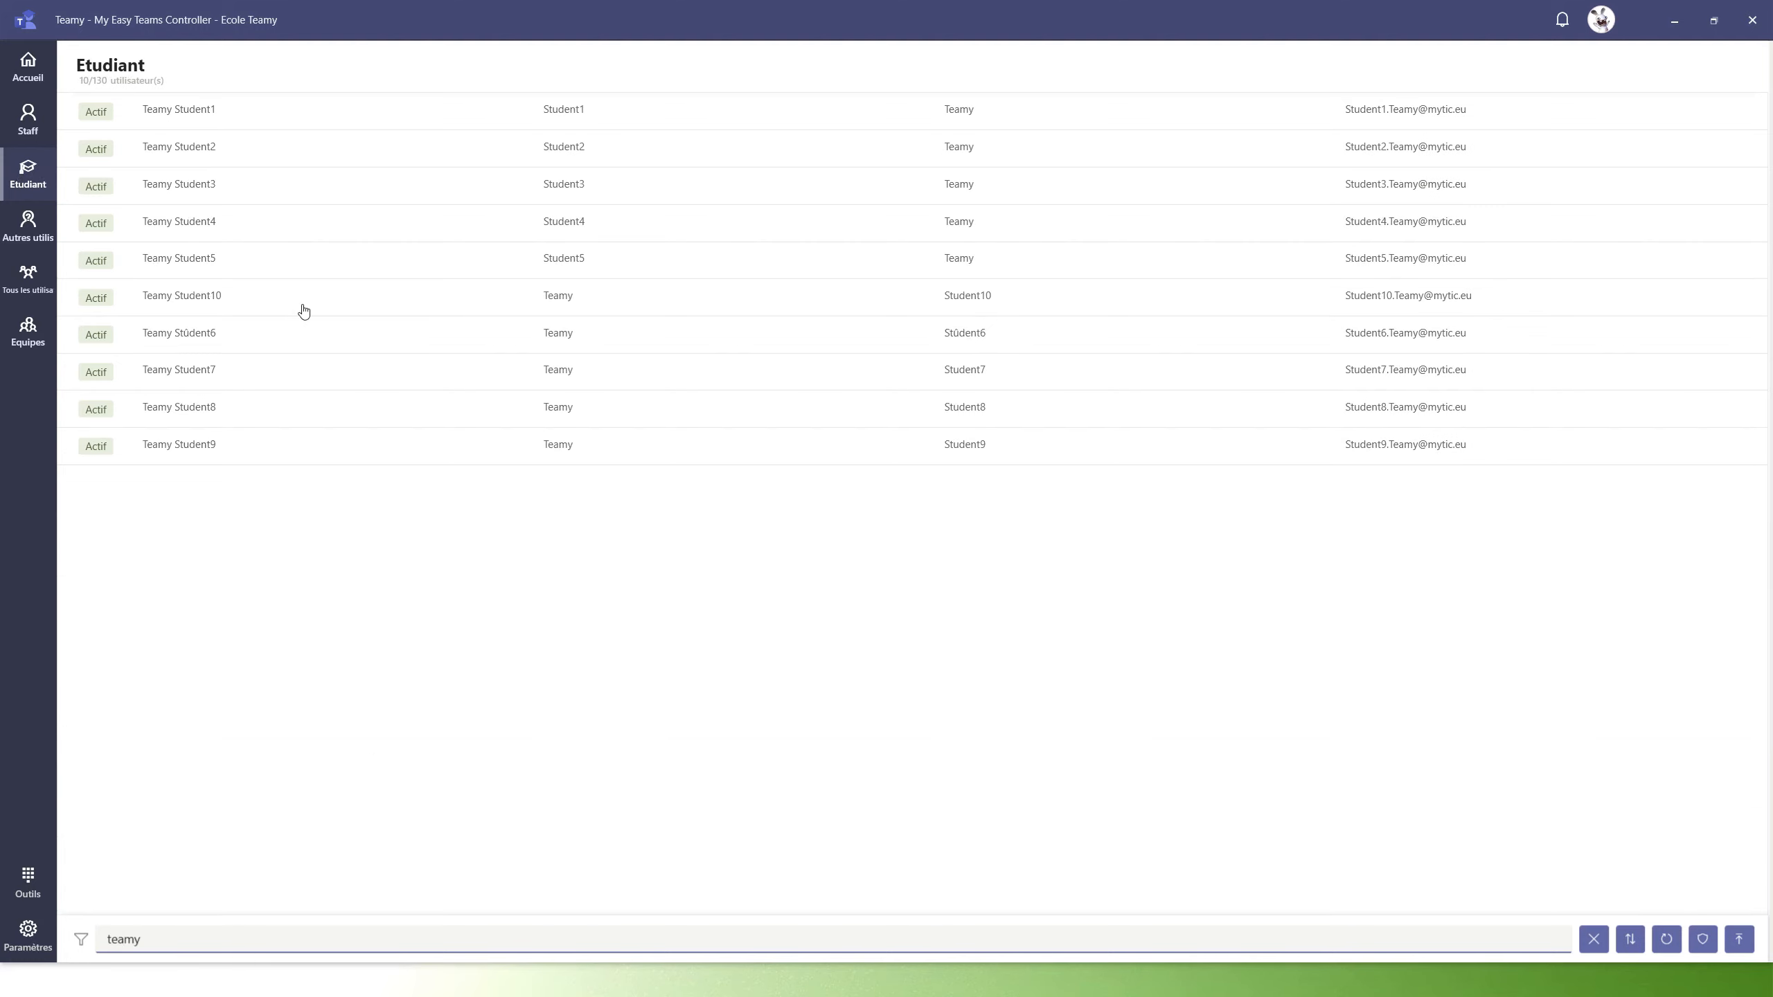
pyautogui.click(203, 112)
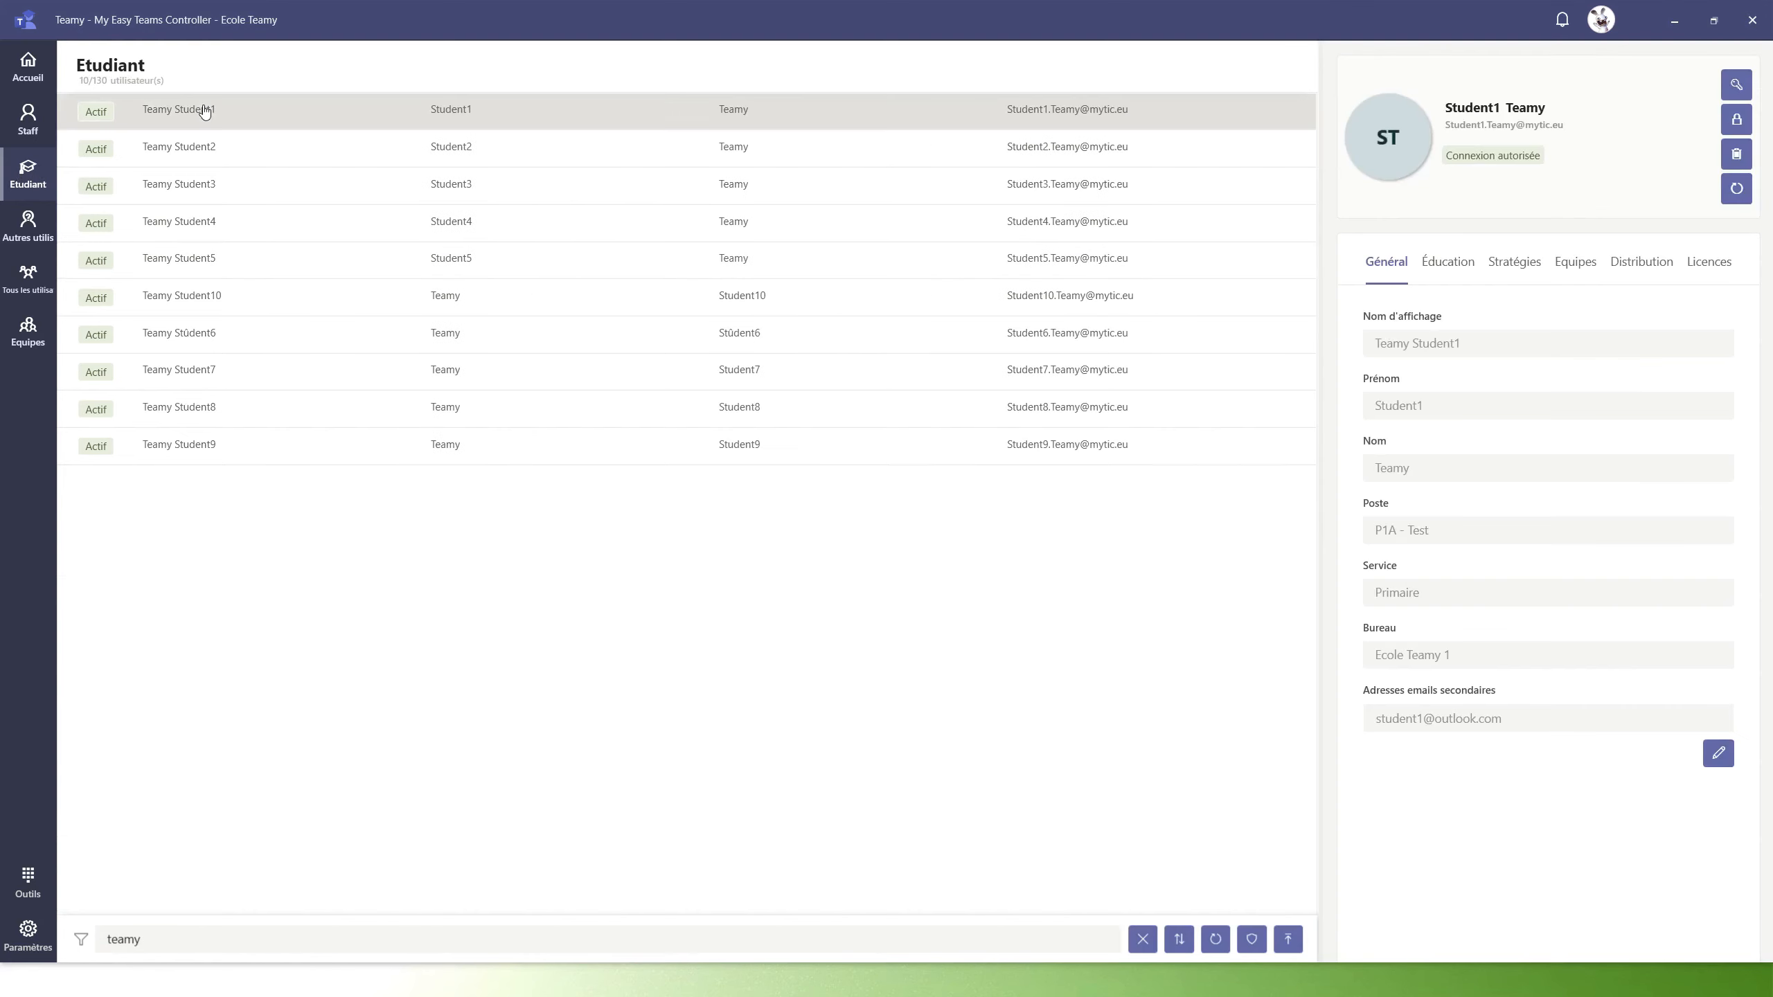
pyautogui.click(1453, 272)
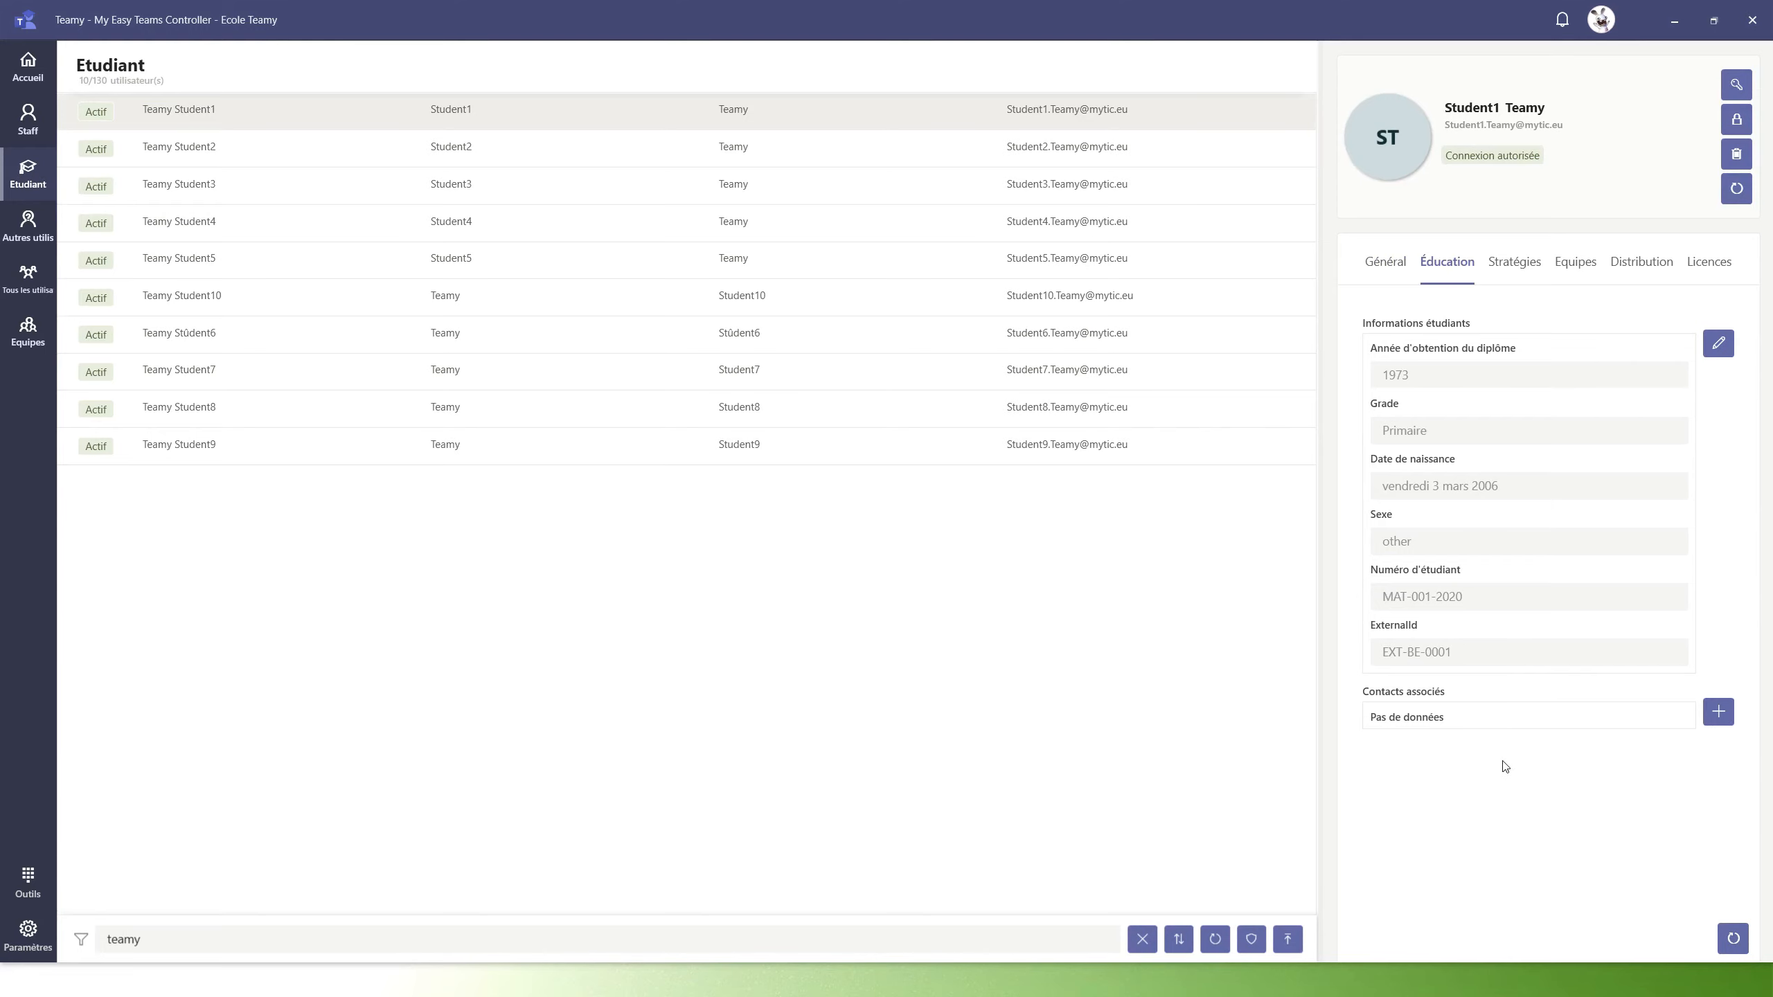
pyautogui.click(1719, 712)
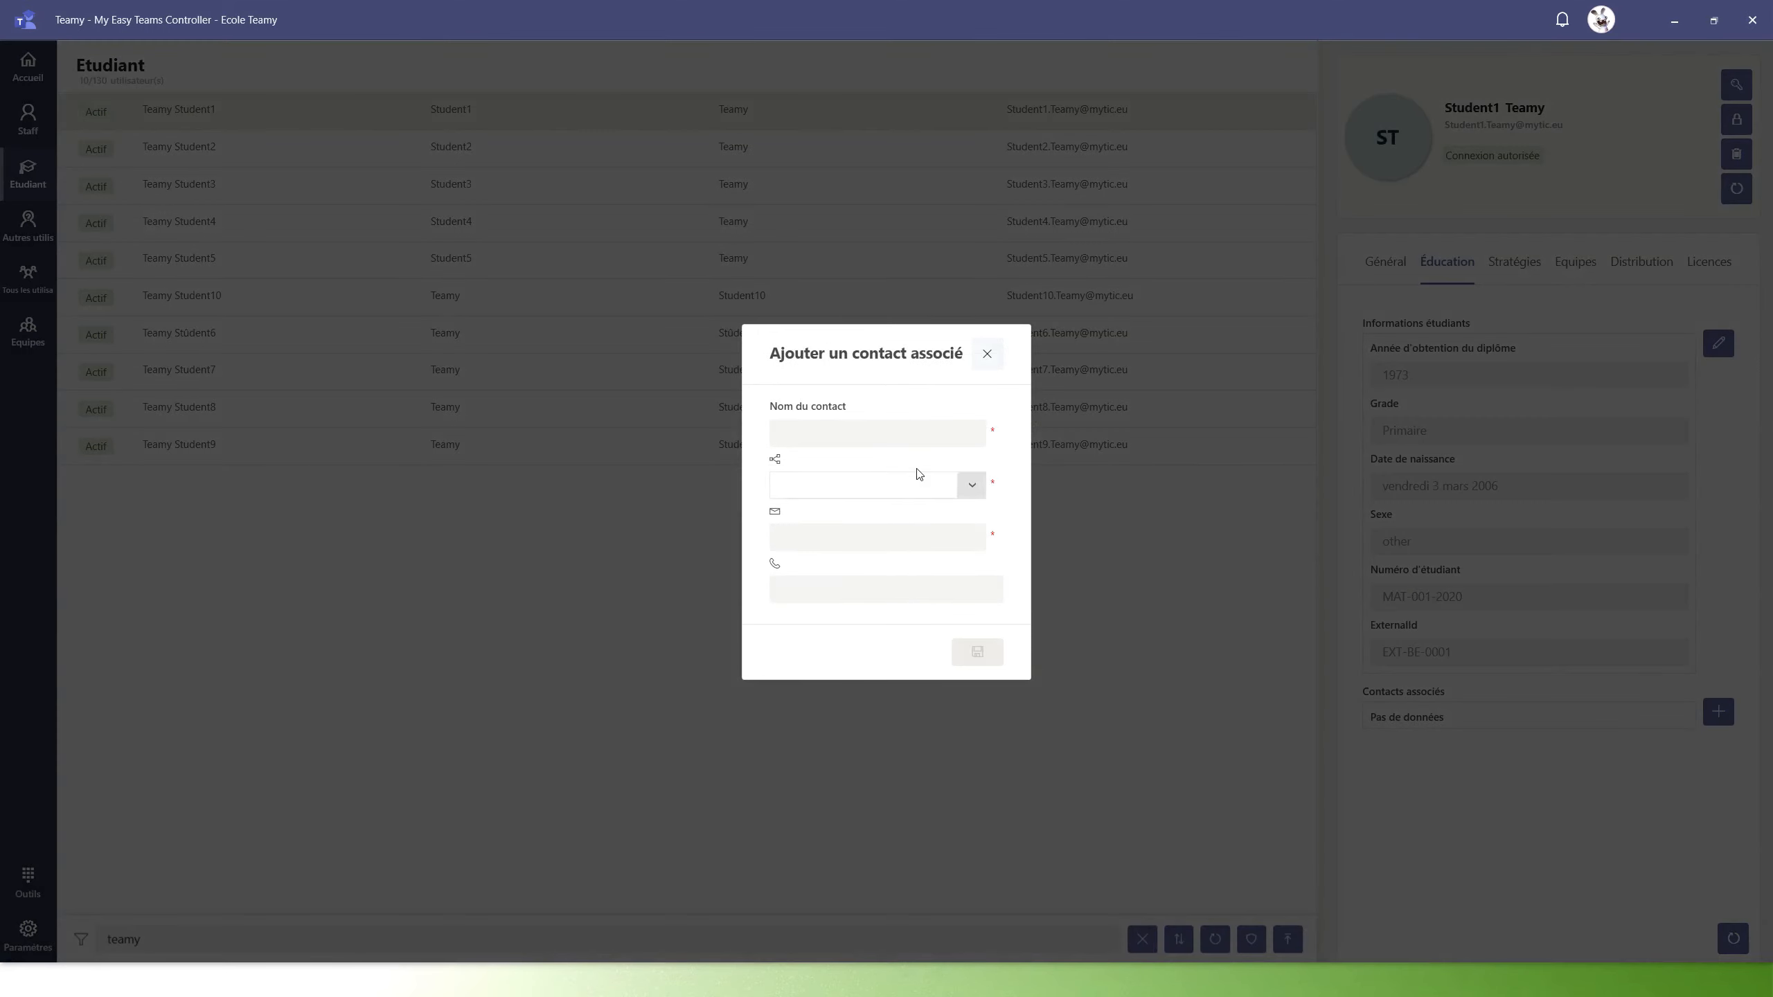
pyautogui.click(867, 429)
pyautogui.click(973, 486)
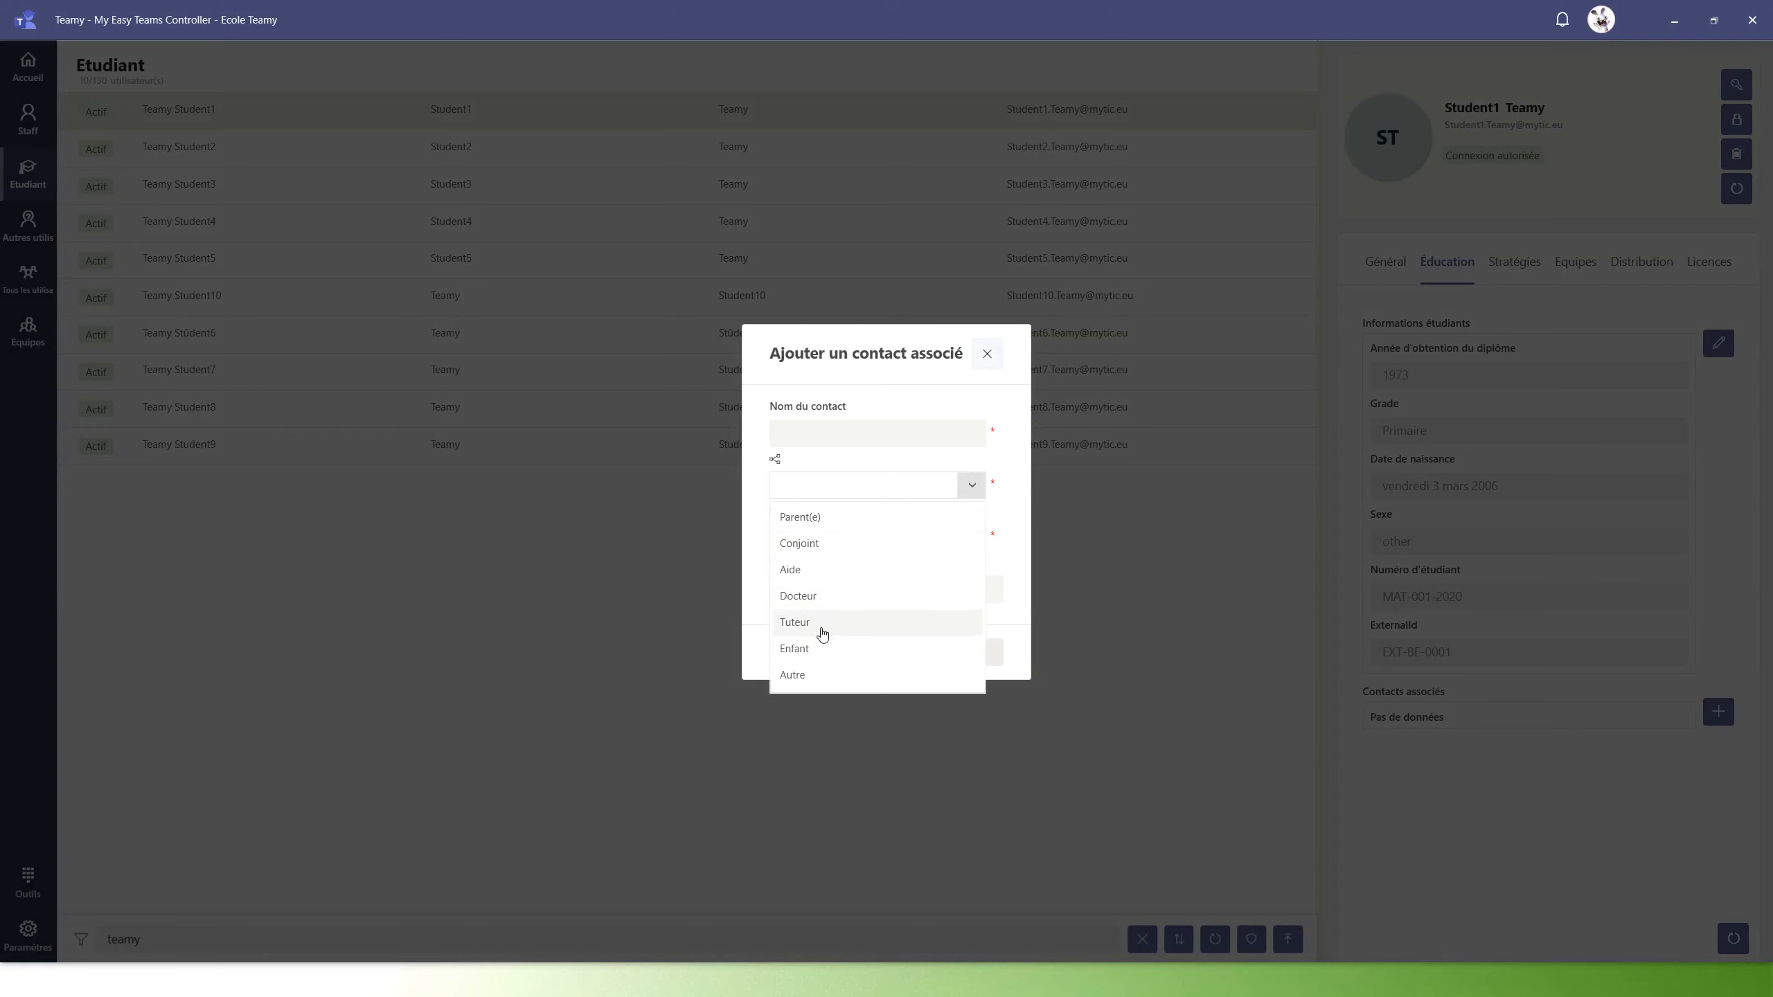
pyautogui.click(933, 483)
pyautogui.click(877, 540)
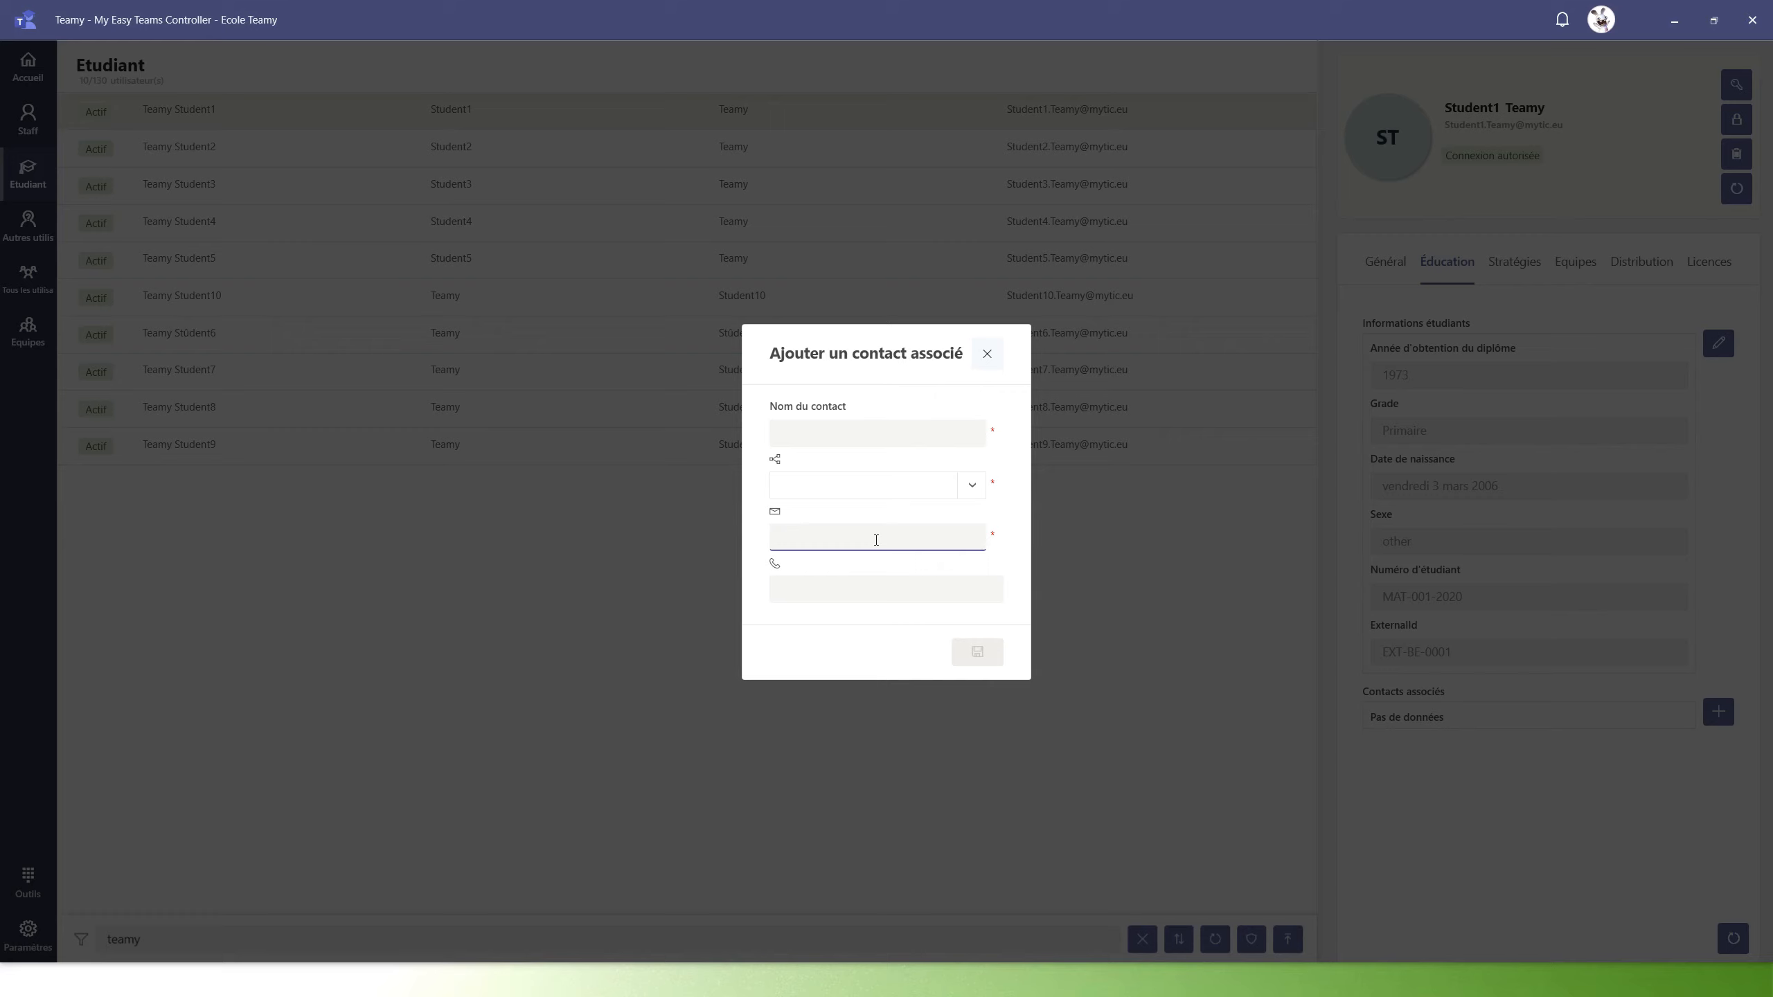
pyautogui.click(840, 596)
pyautogui.click(989, 356)
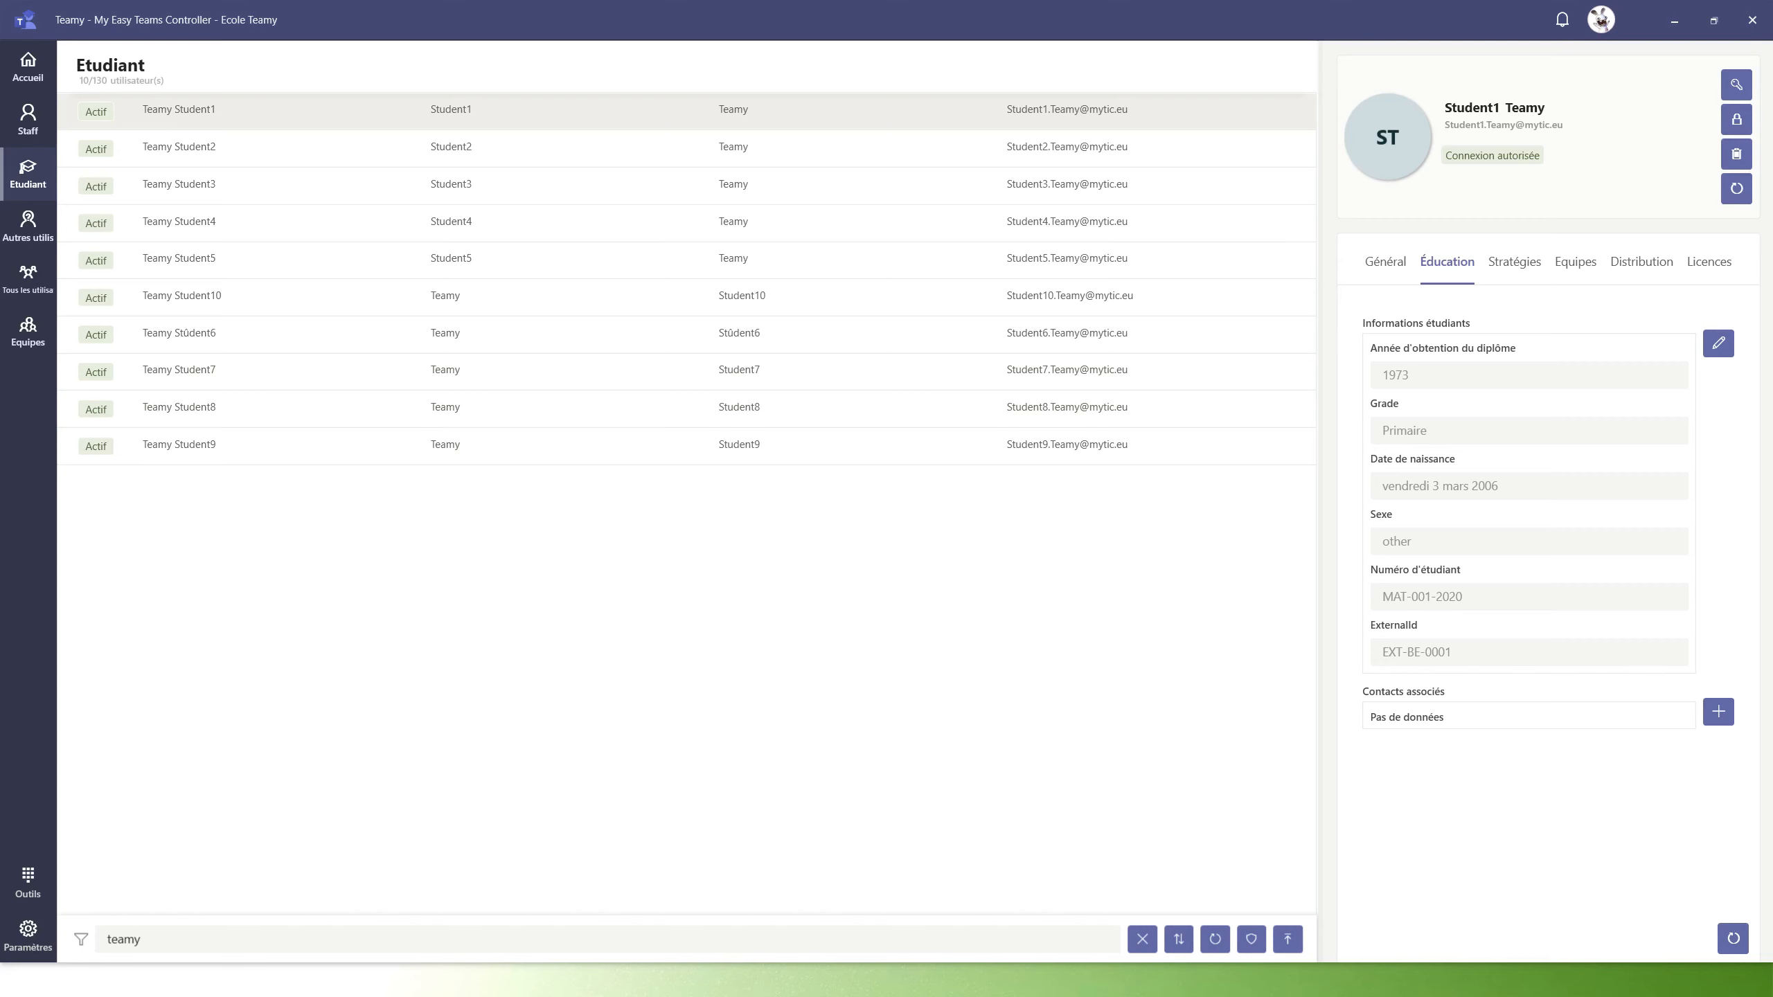
pyautogui.hotkey('alt', 'Tab')
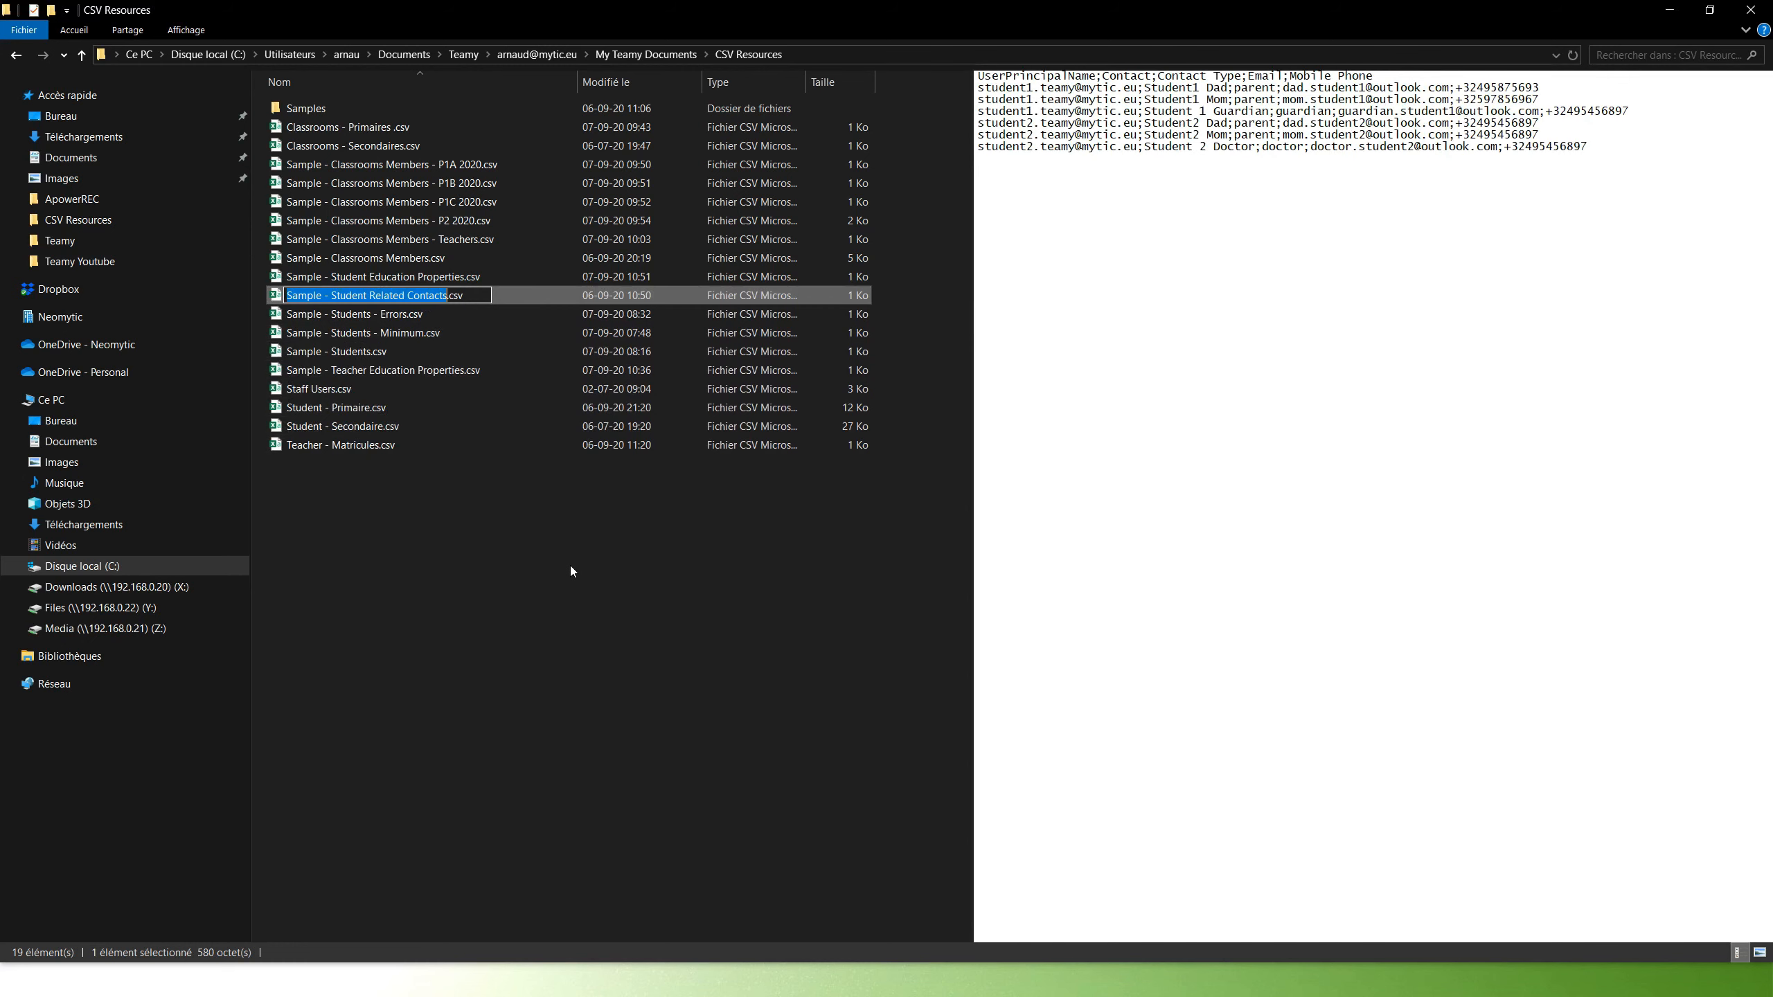
# Open Sample - Student Related Contacts.csv from the CSV Resources folder in Excel
pyautogui.click(557, 567)
pyautogui.click(432, 300)
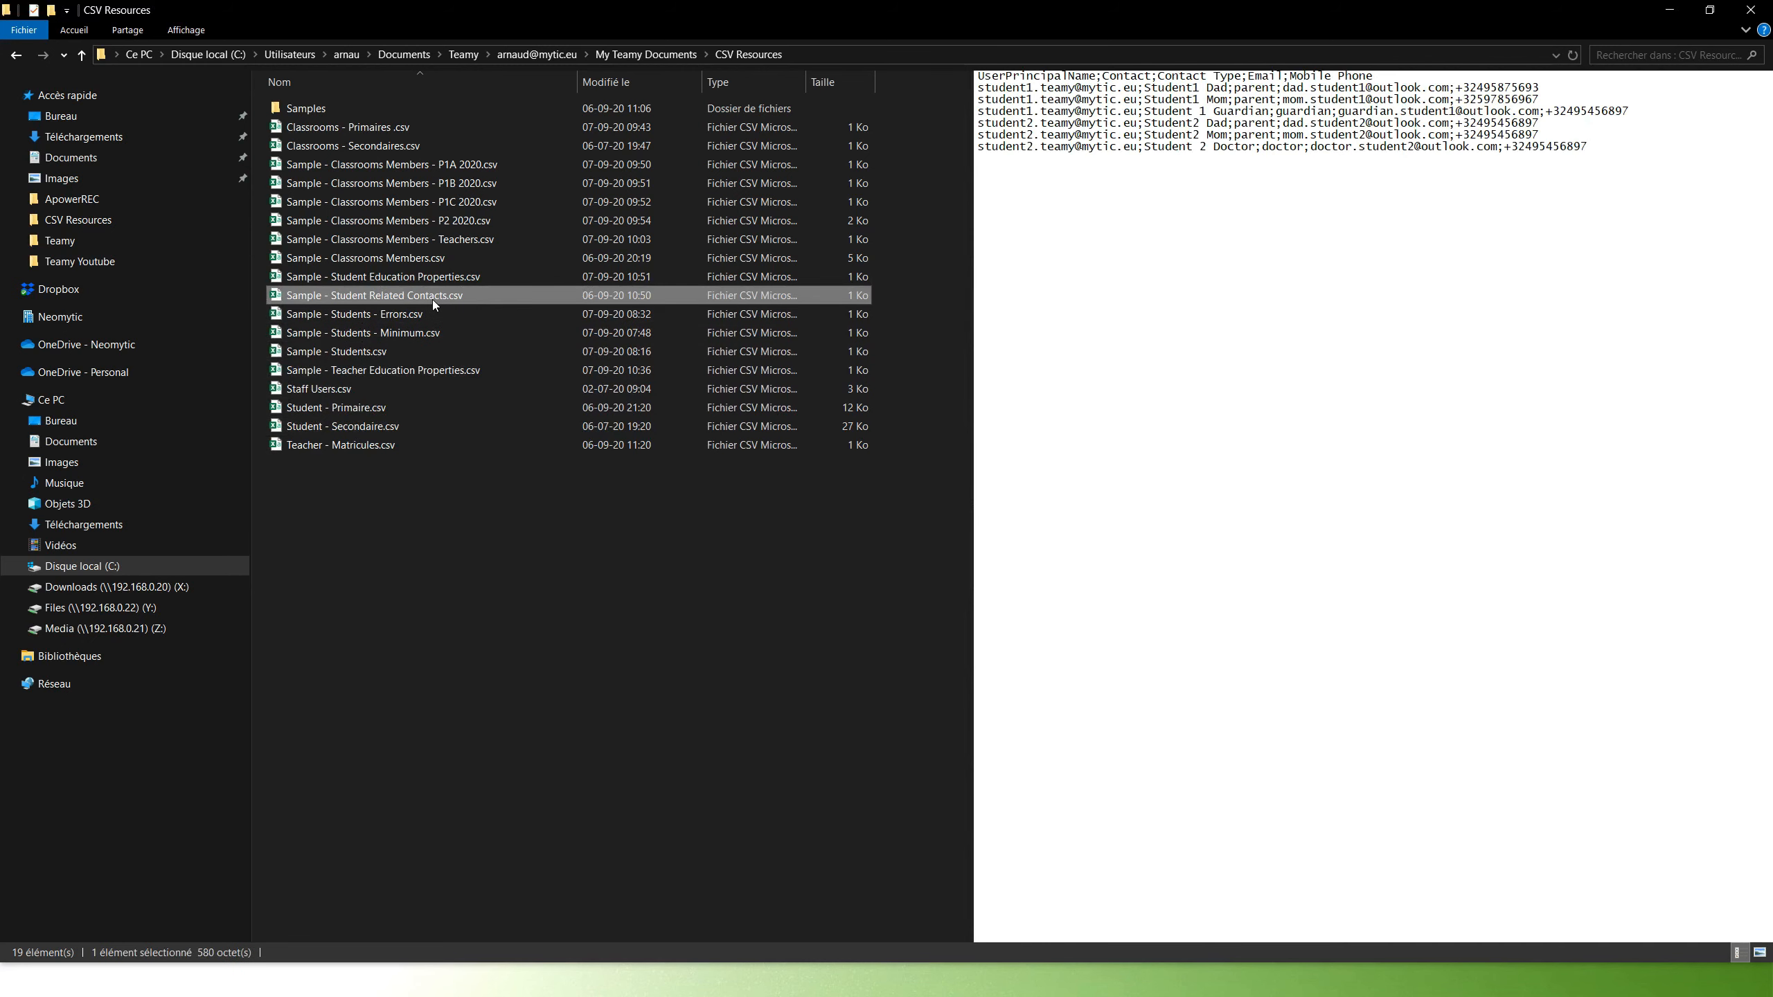
pyautogui.doubleClick(432, 300)
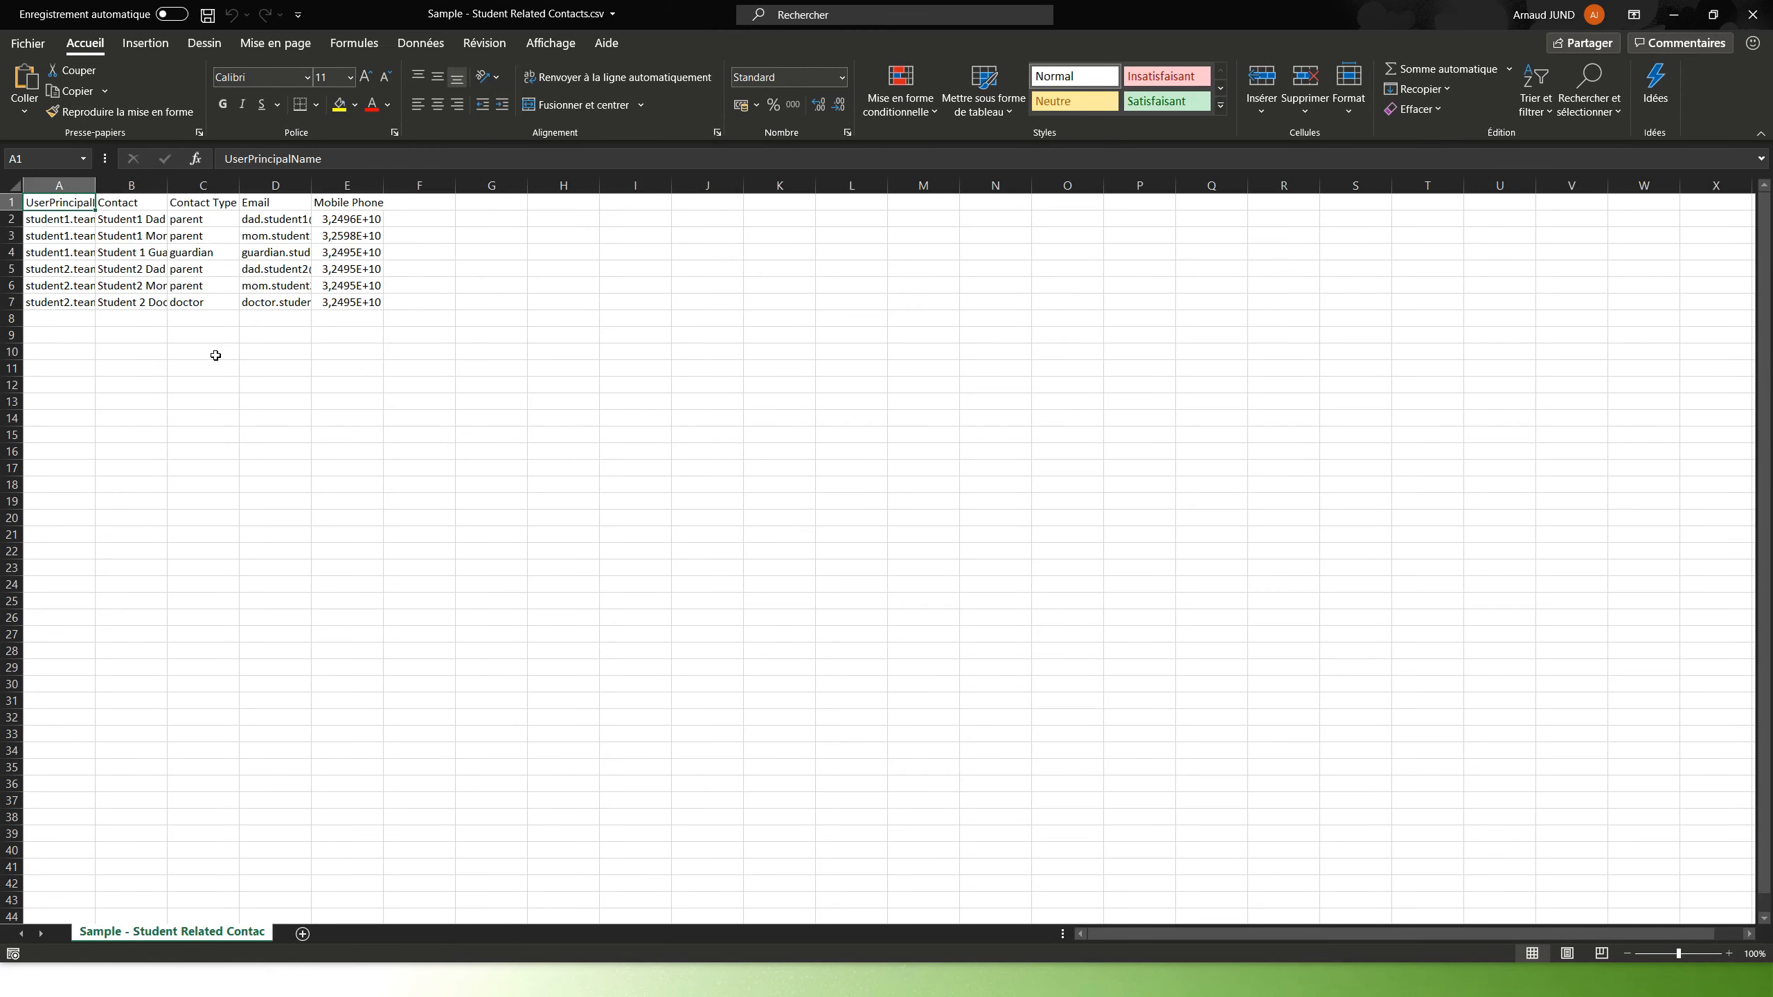
# Auto-fit column A and review the two students' user names down to the last row
pyautogui.moveTo(97, 184); pyautogui.dragTo(97, 183)
pyautogui.doubleClick(97, 183)
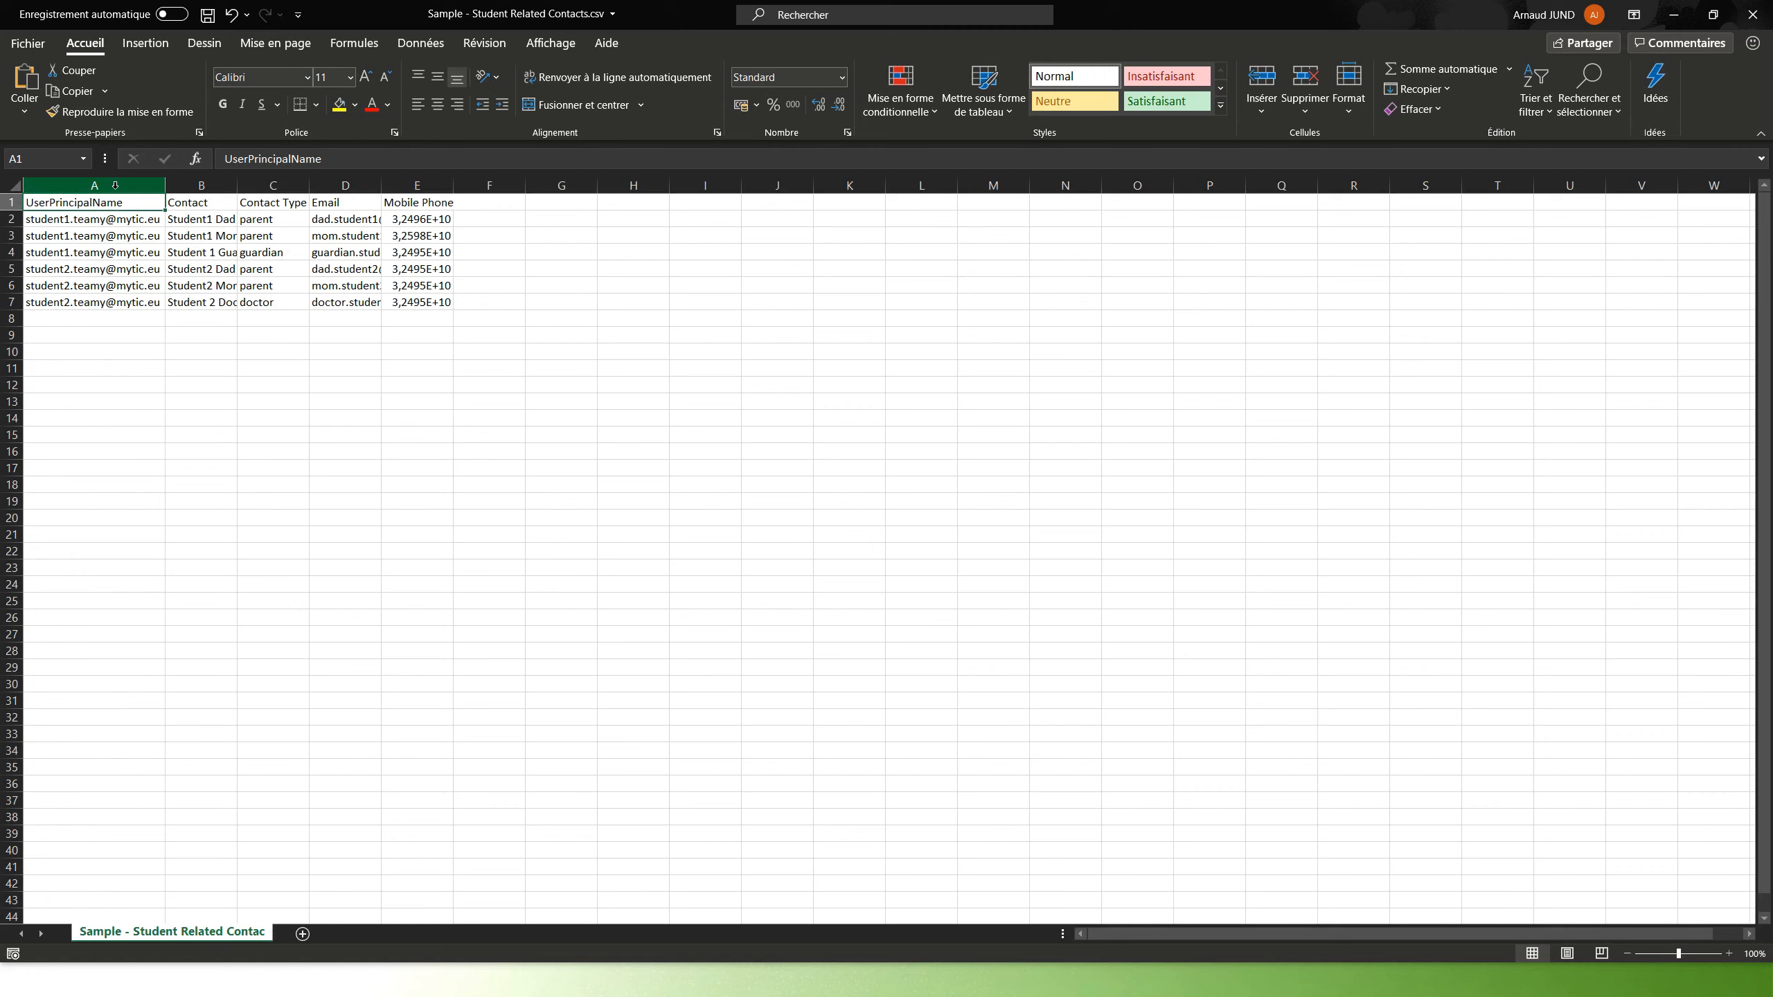
pyautogui.click(107, 221)
pyautogui.click(94, 239)
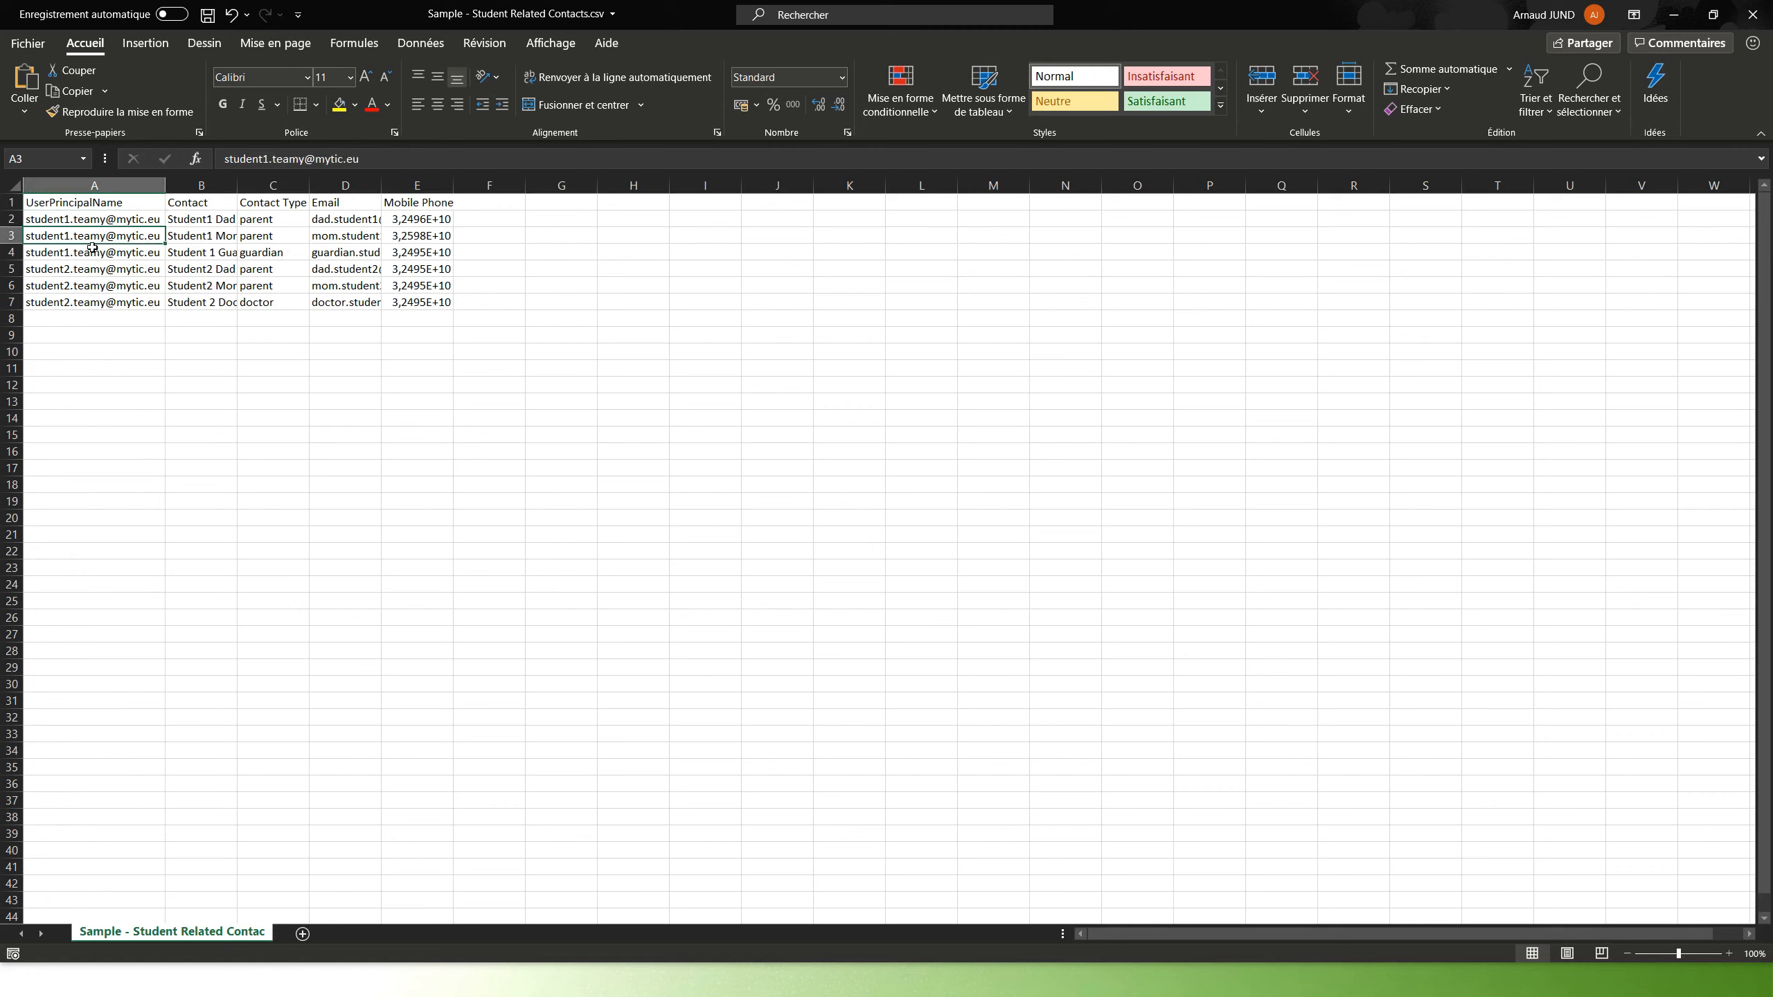
pyautogui.click(90, 252)
pyautogui.click(84, 270)
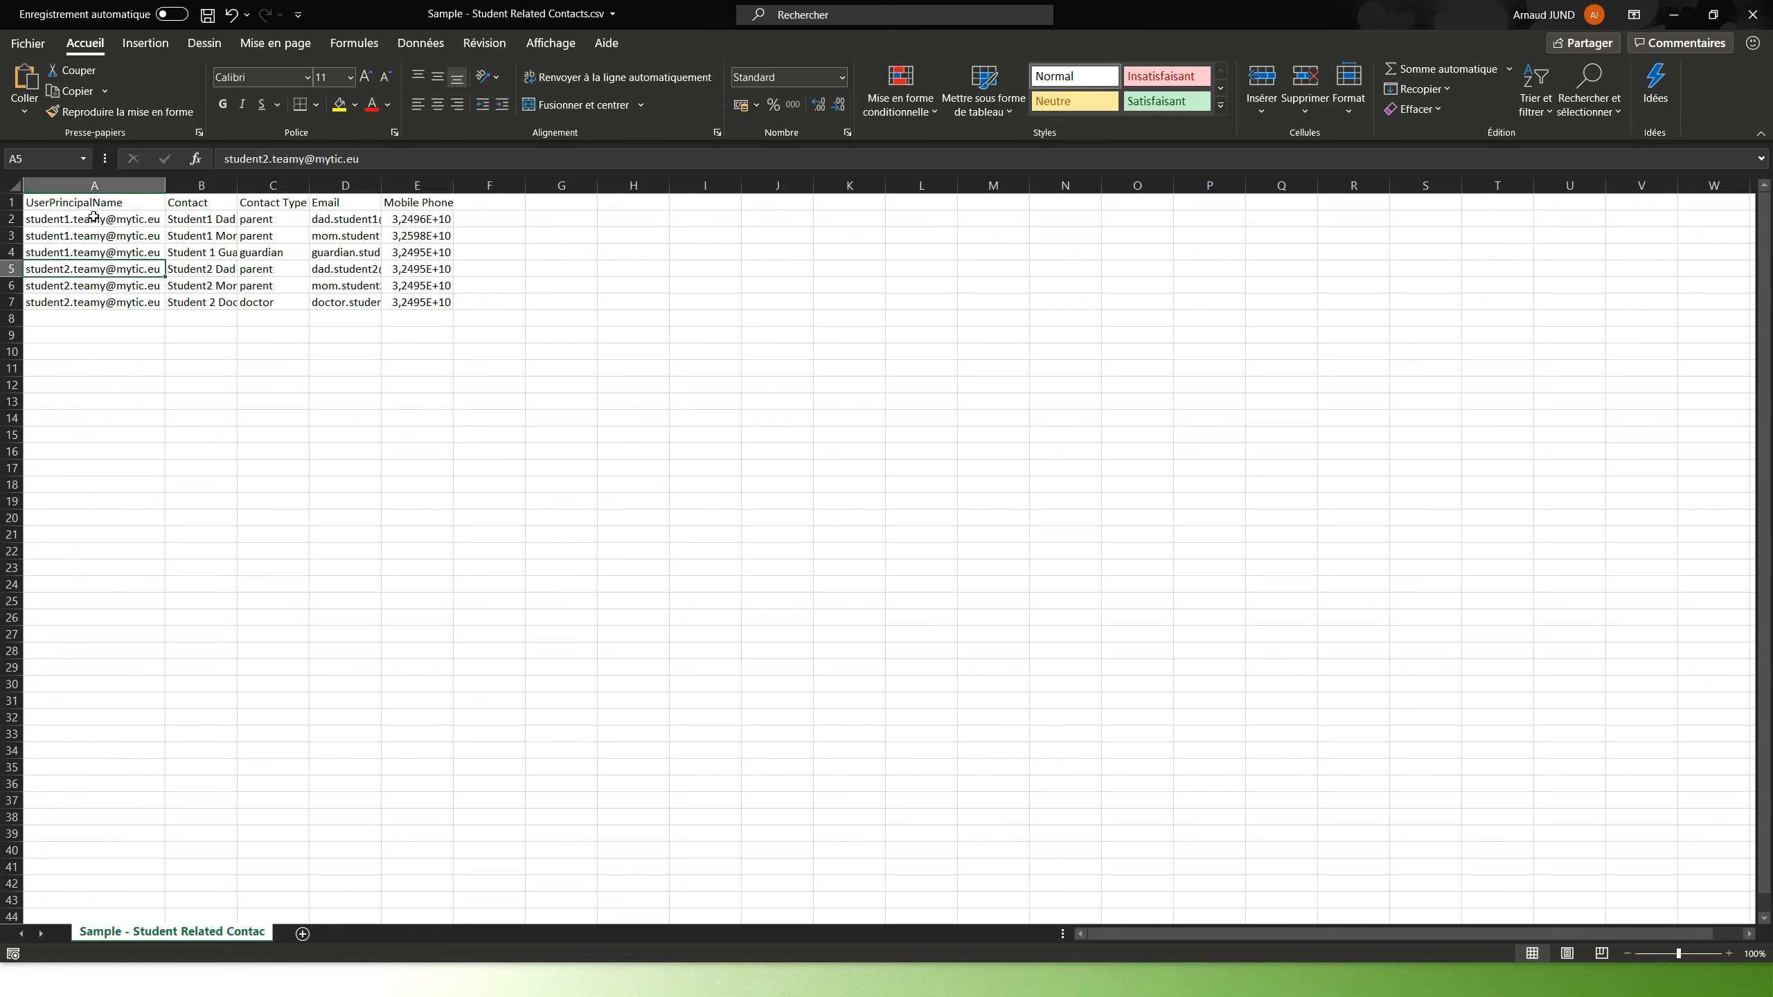
pyautogui.click(93, 219)
pyautogui.click(98, 271)
pyautogui.click(99, 289)
pyautogui.click(96, 308)
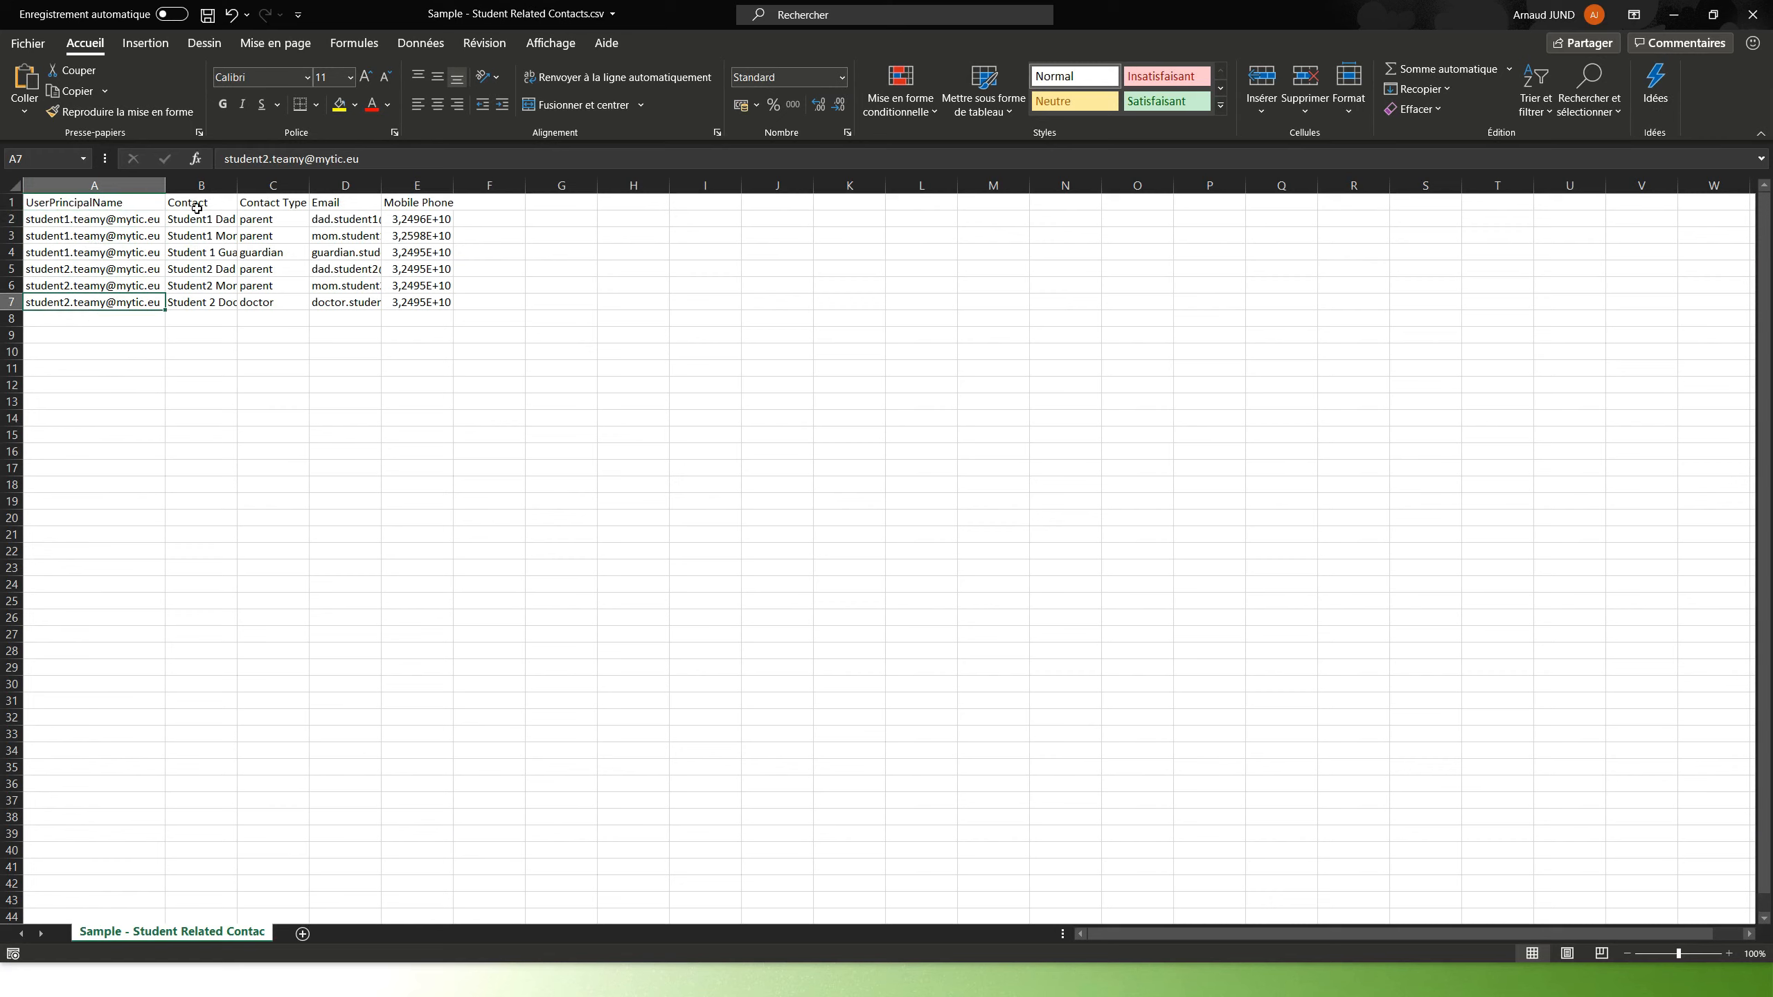
# Auto-fit column B and review contact names and contact types, including the guardian entry
pyautogui.doubleClick(237, 185)
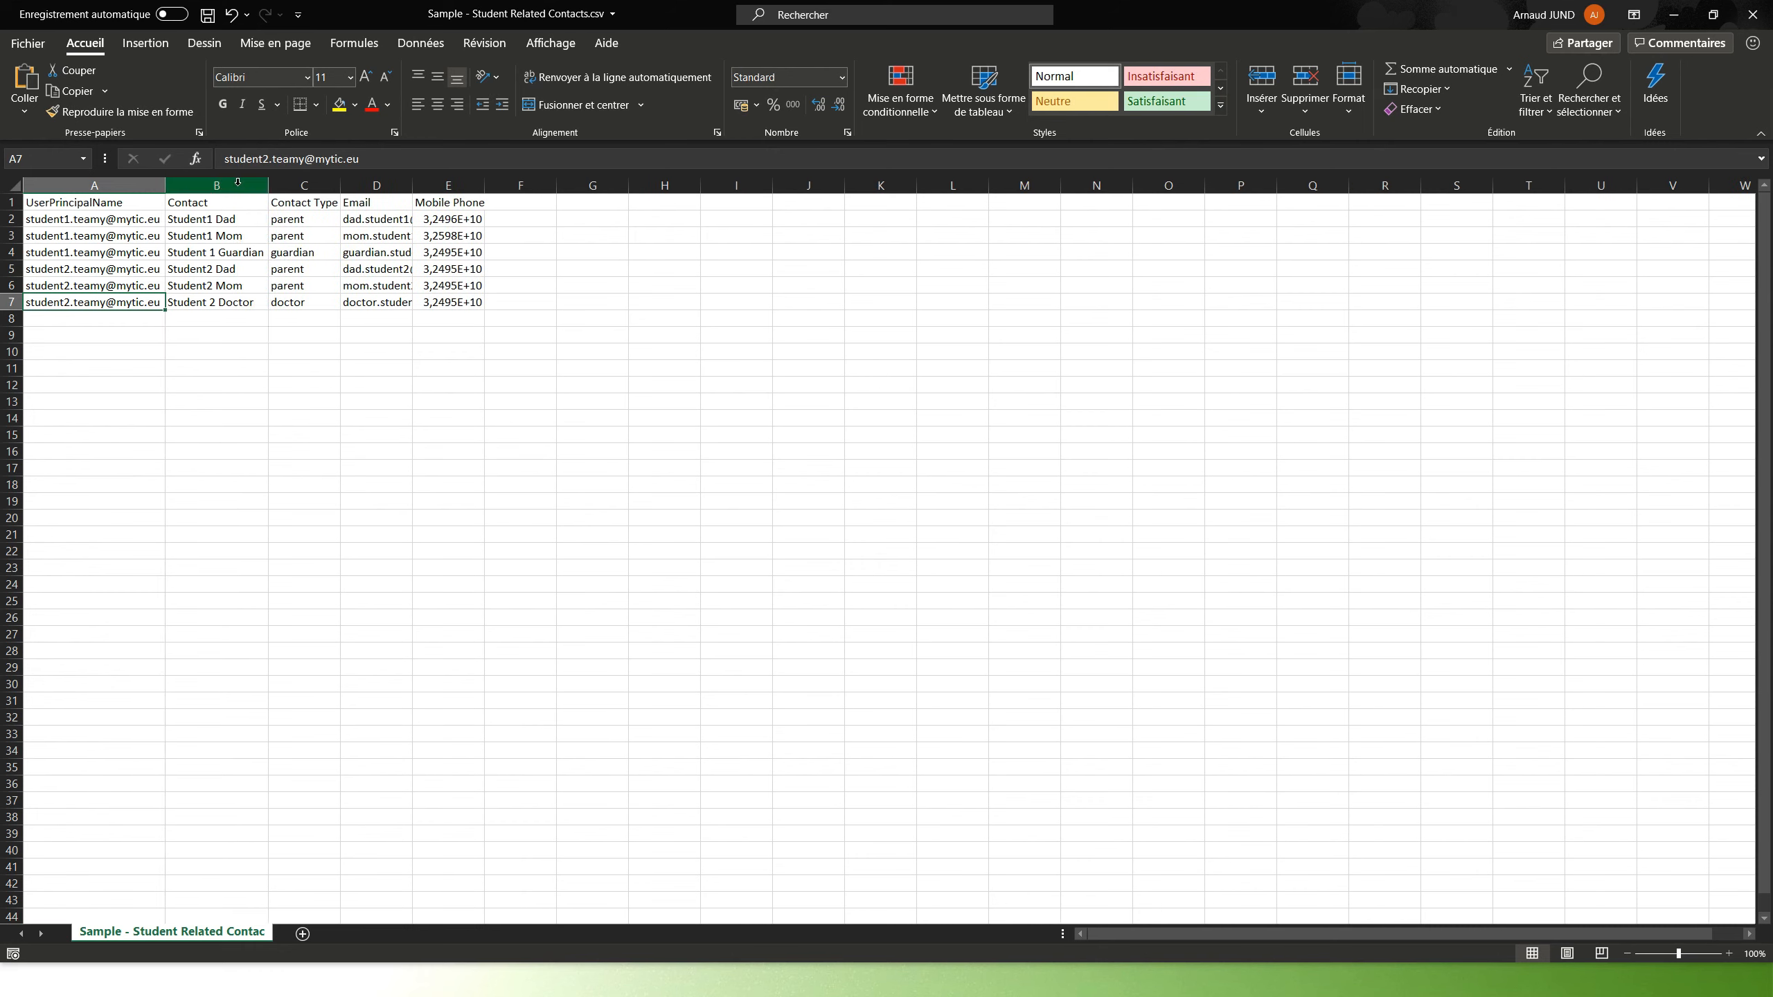
pyautogui.click(96, 223)
pyautogui.click(86, 256)
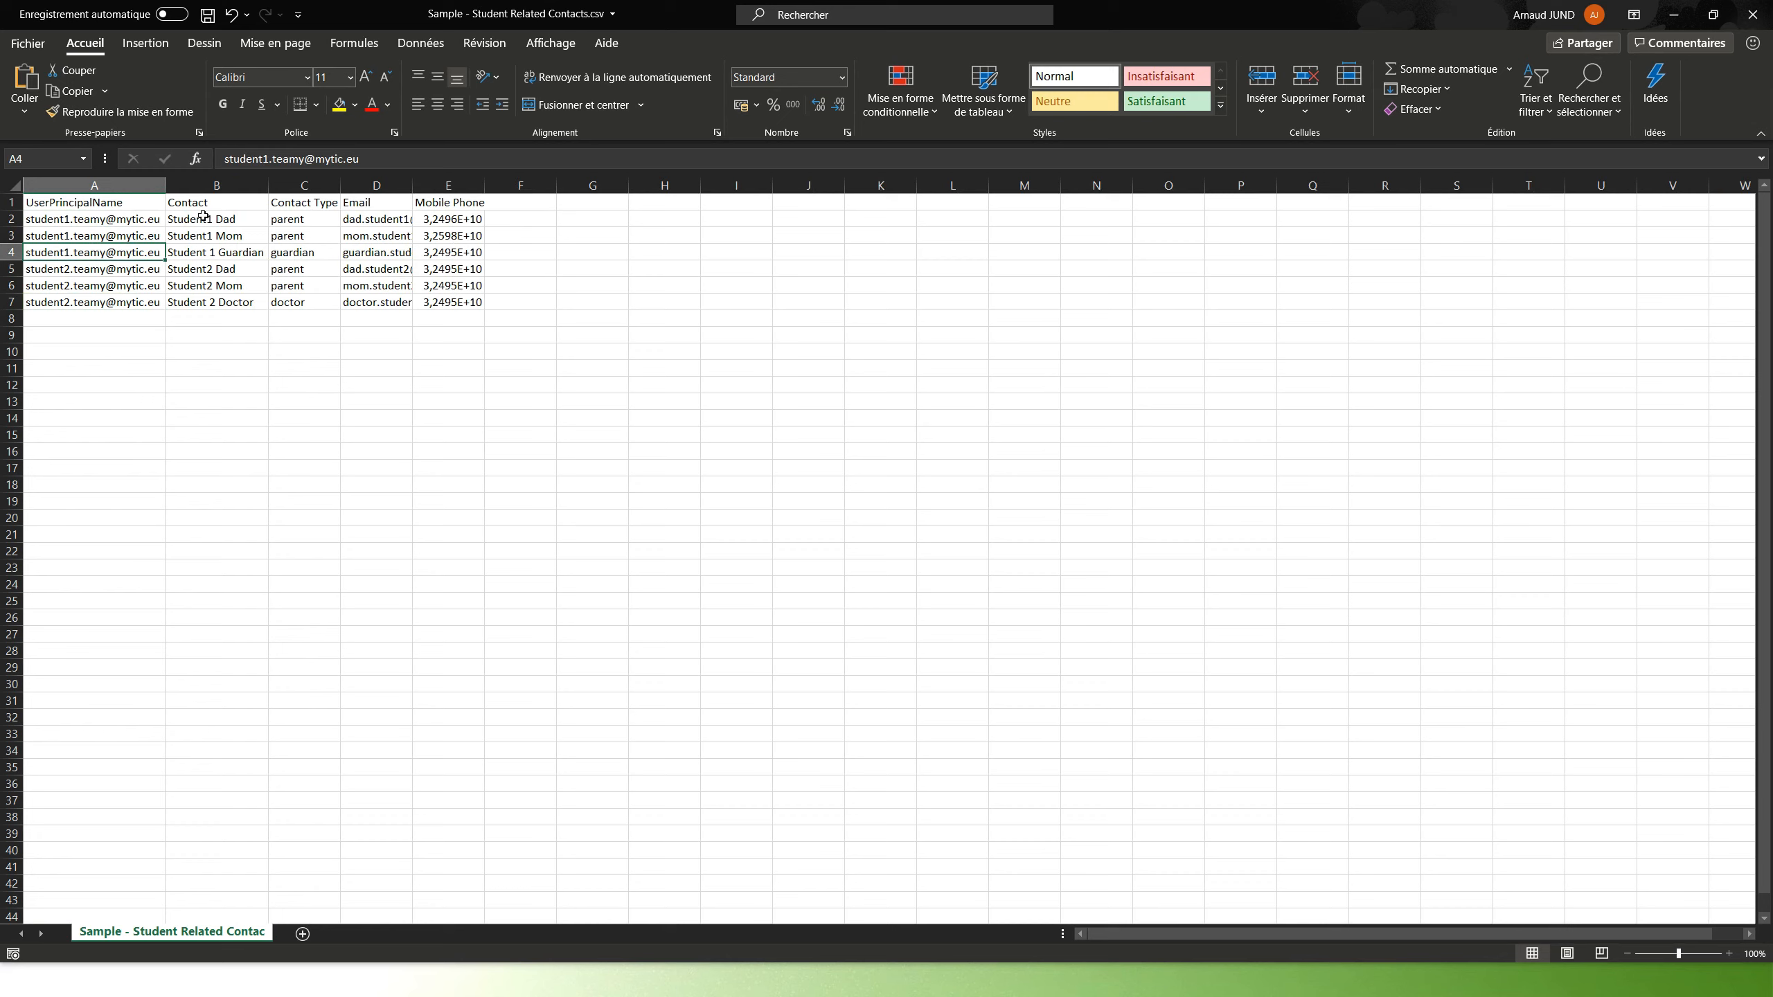
pyautogui.click(229, 219)
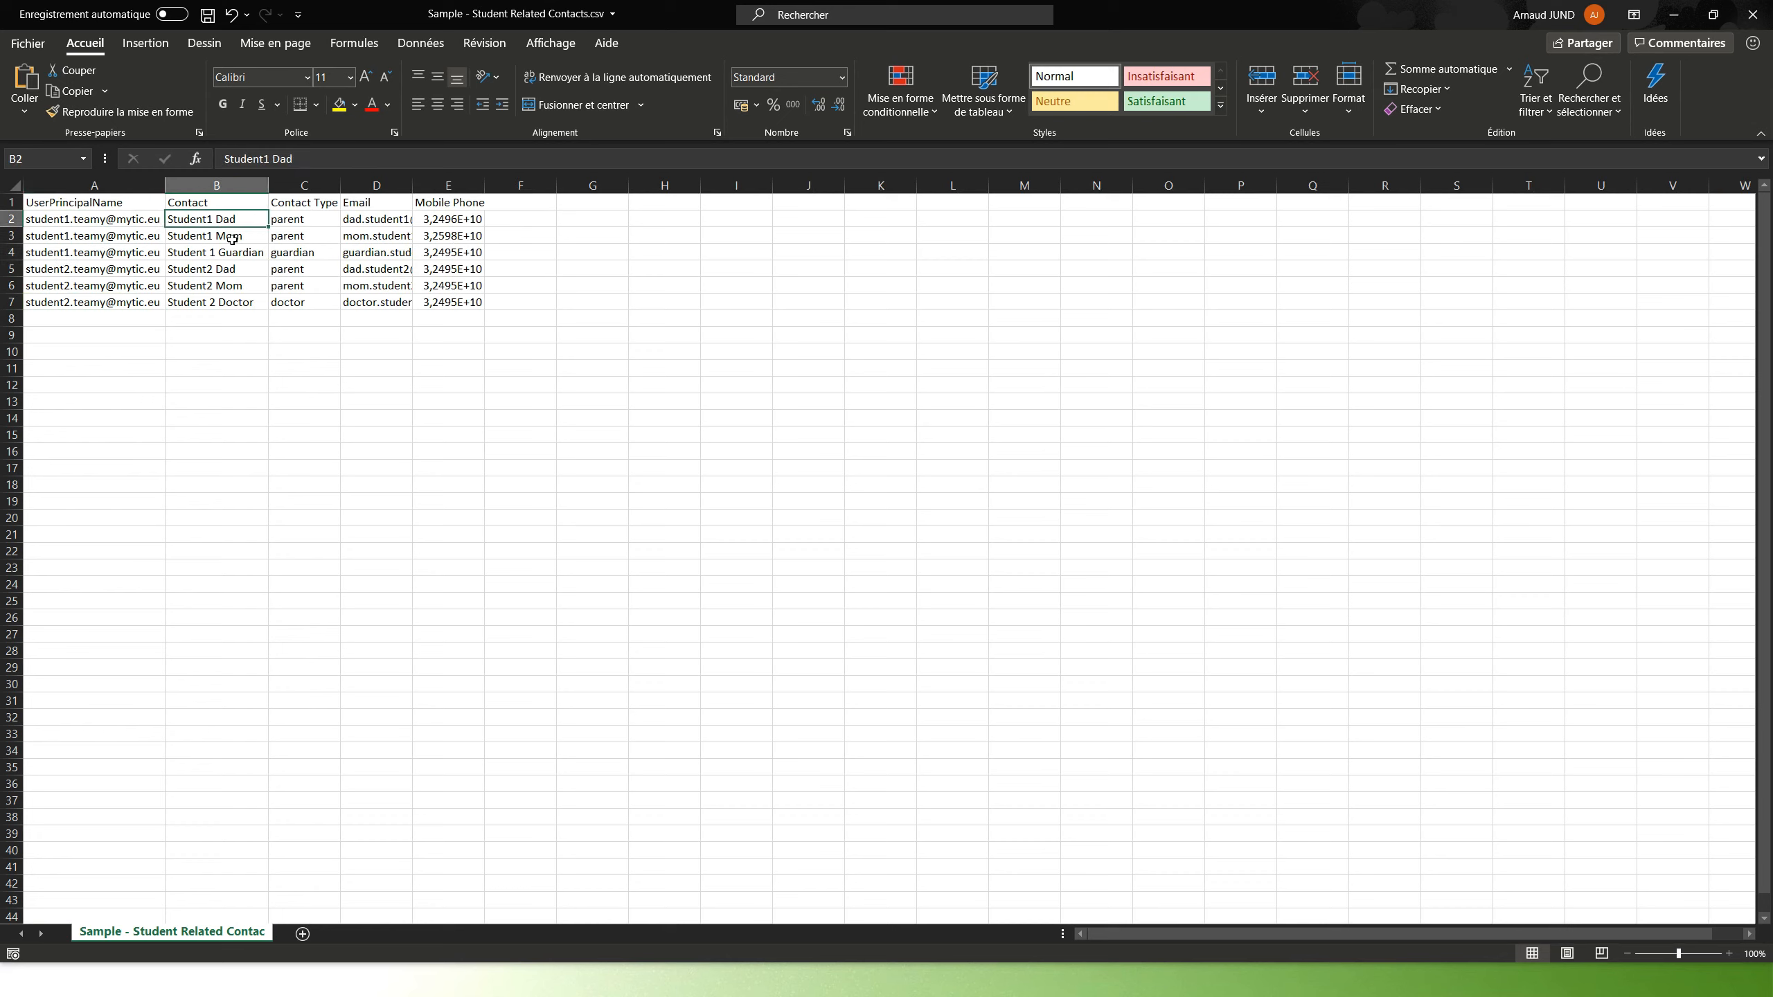
pyautogui.click(237, 236)
pyautogui.click(237, 256)
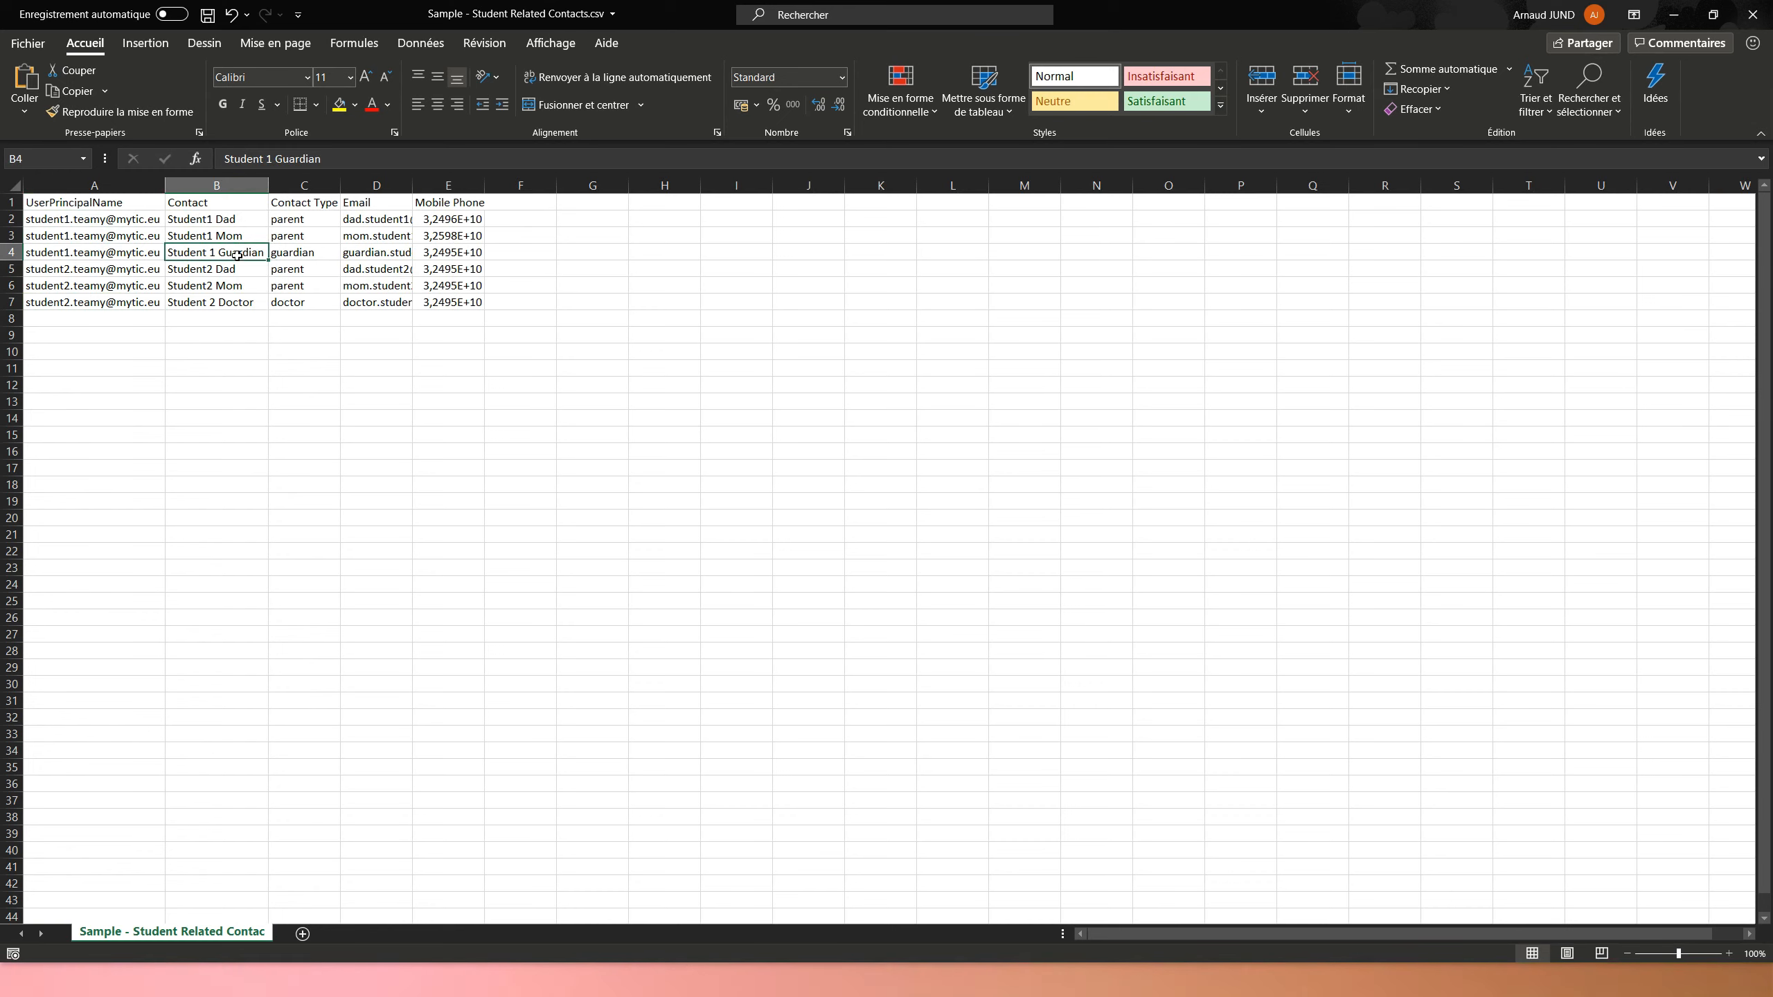
pyautogui.click(302, 220)
pyautogui.click(302, 239)
pyautogui.click(311, 257)
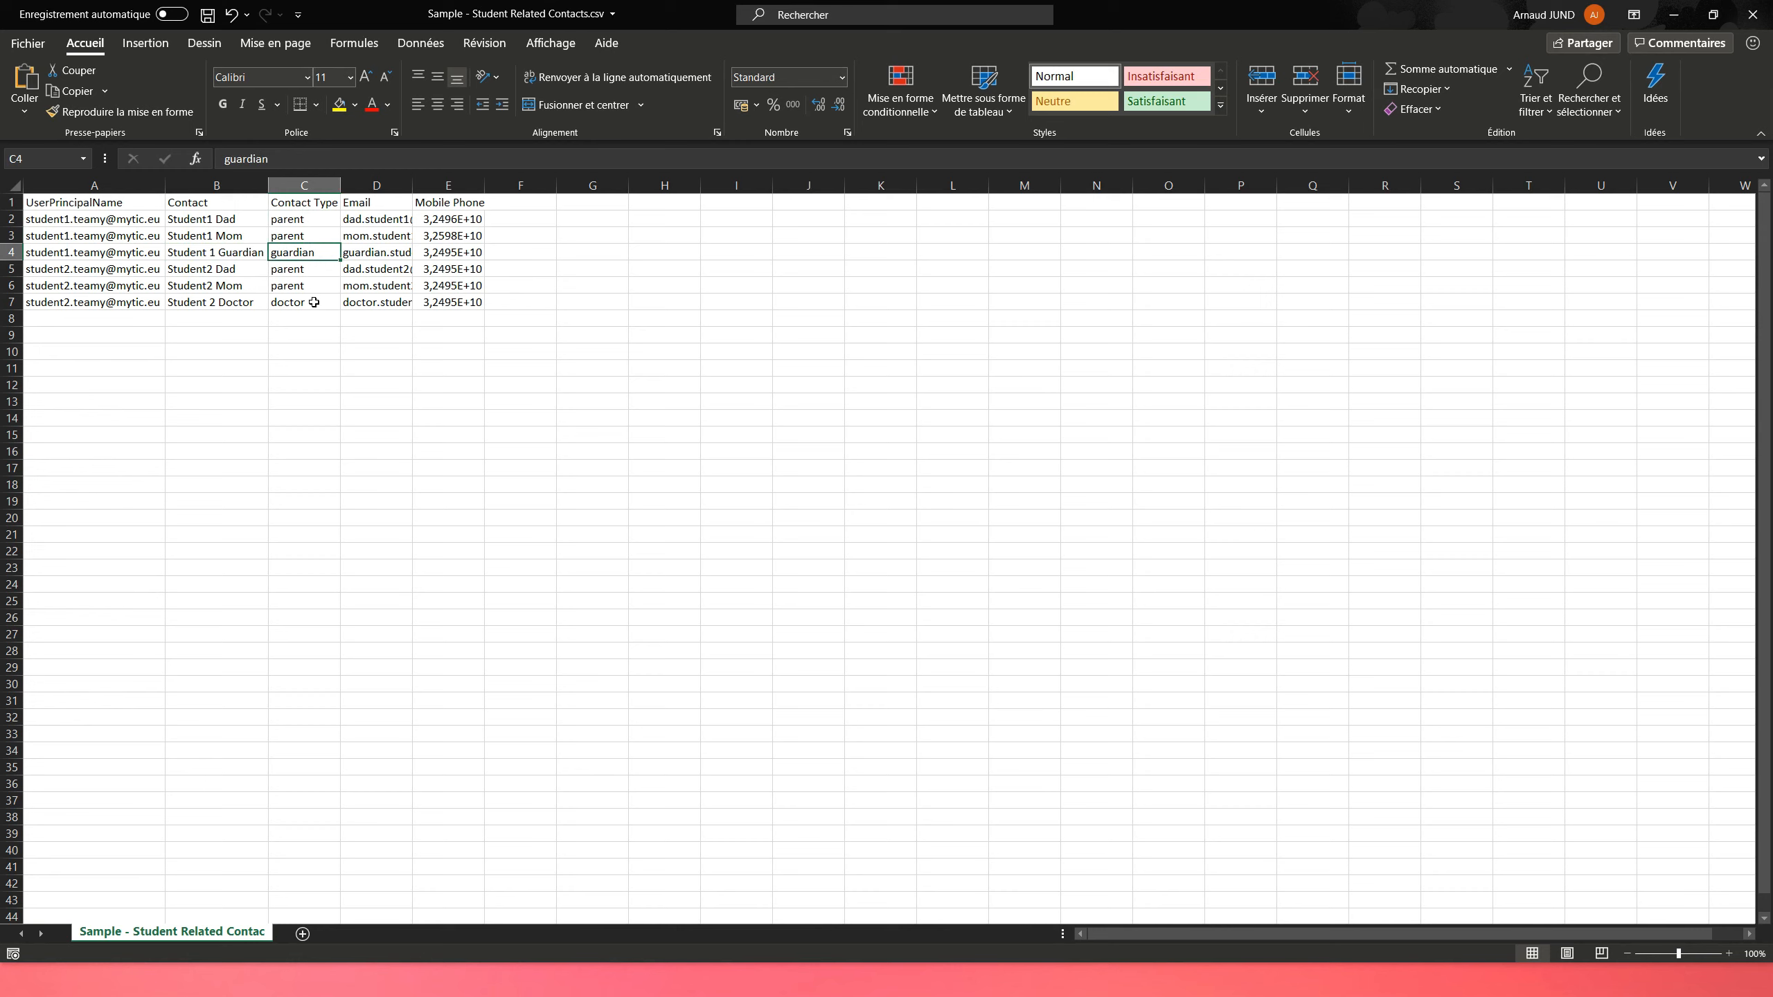
# Auto-fit column D so the full e-mail addresses show
pyautogui.doubleClick(412, 184)
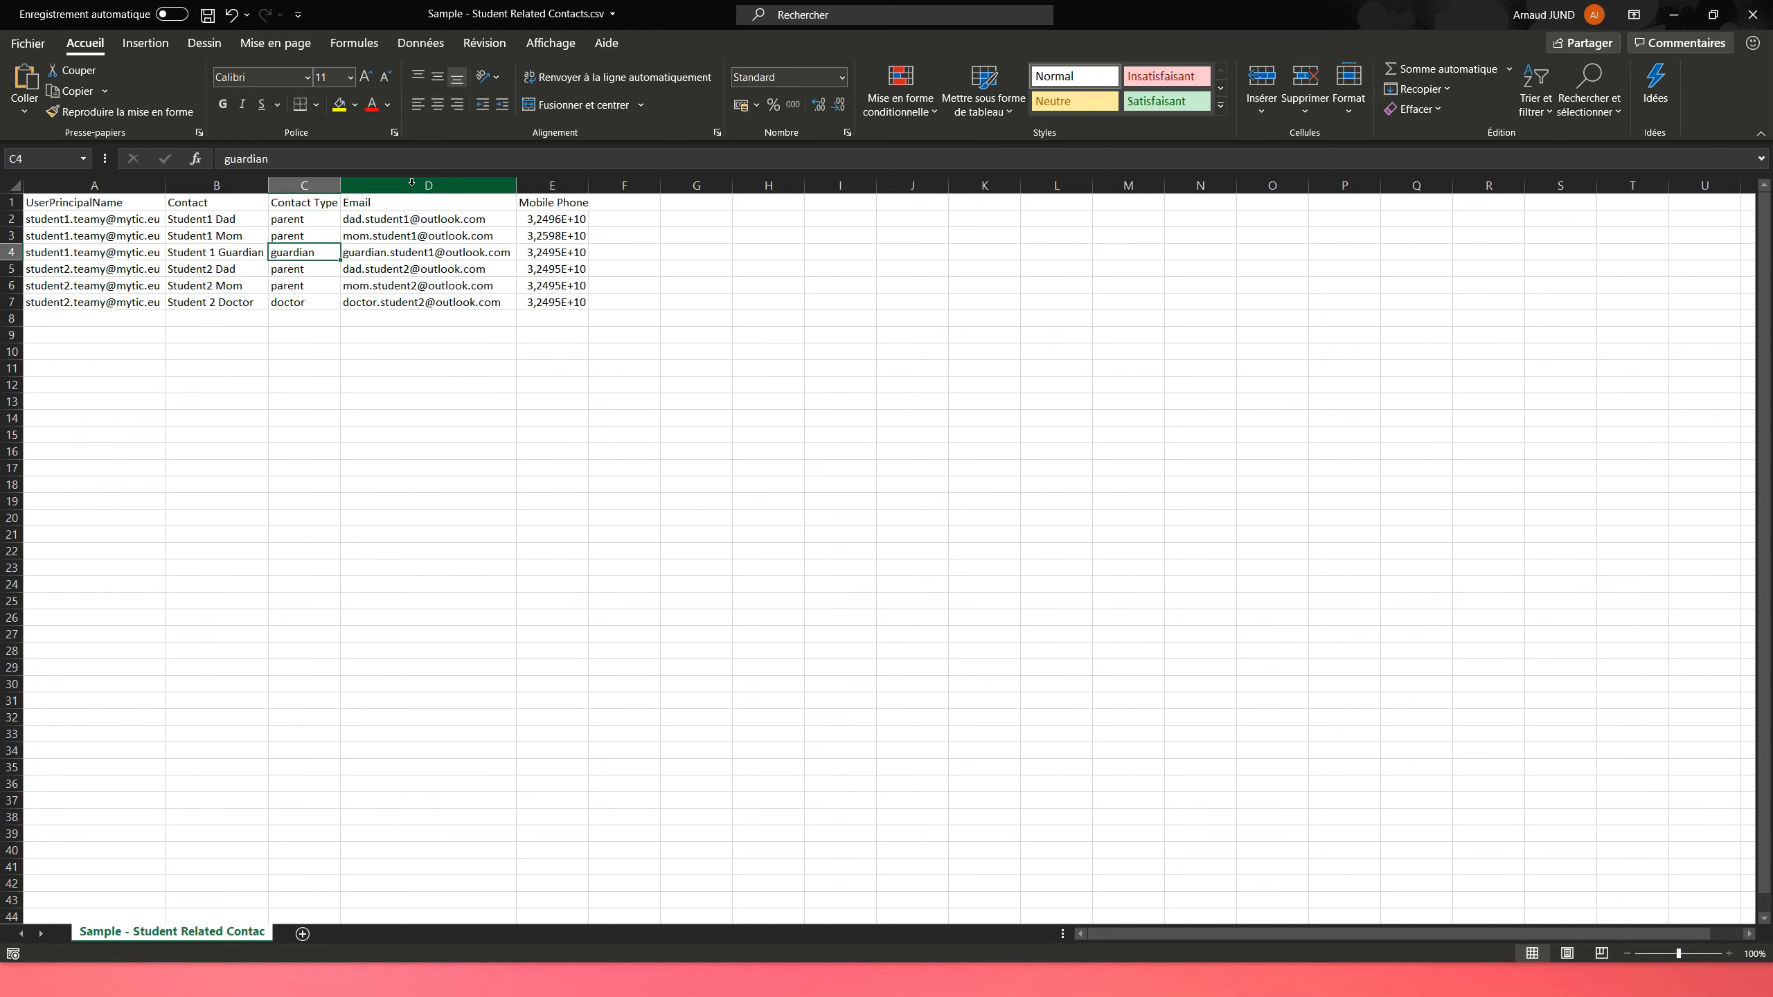
pyautogui.click(412, 222)
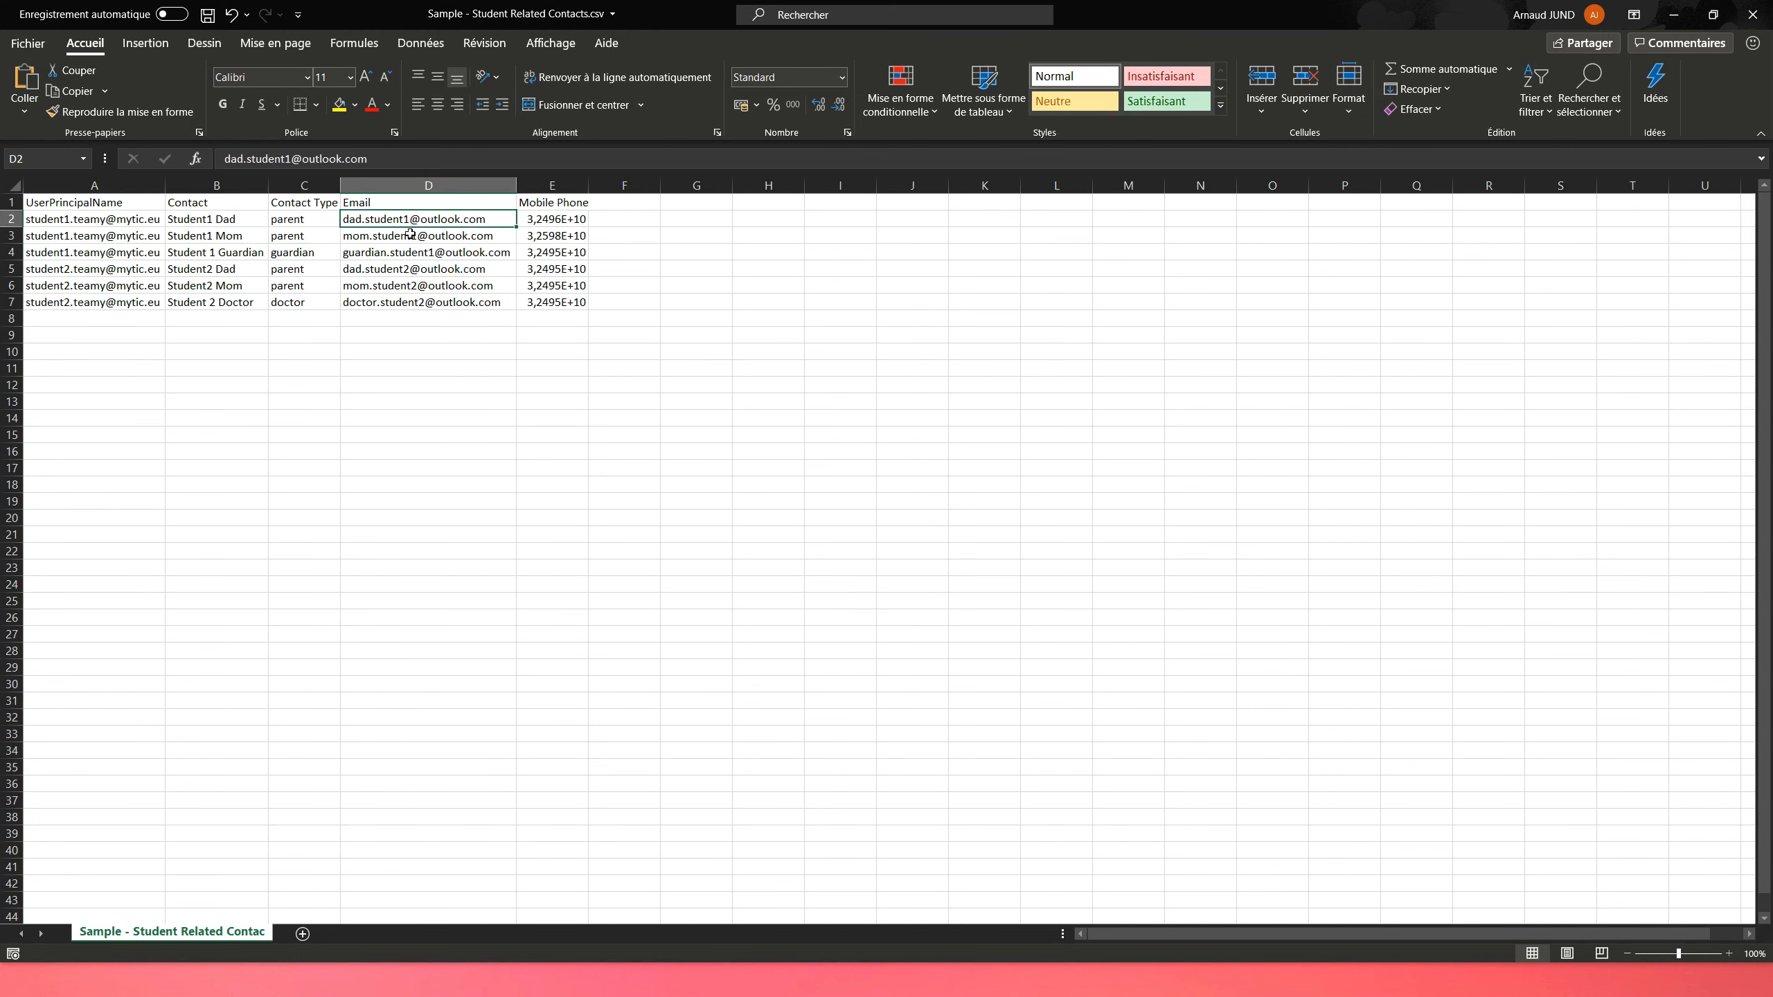
pyautogui.click(409, 235)
pyautogui.click(400, 254)
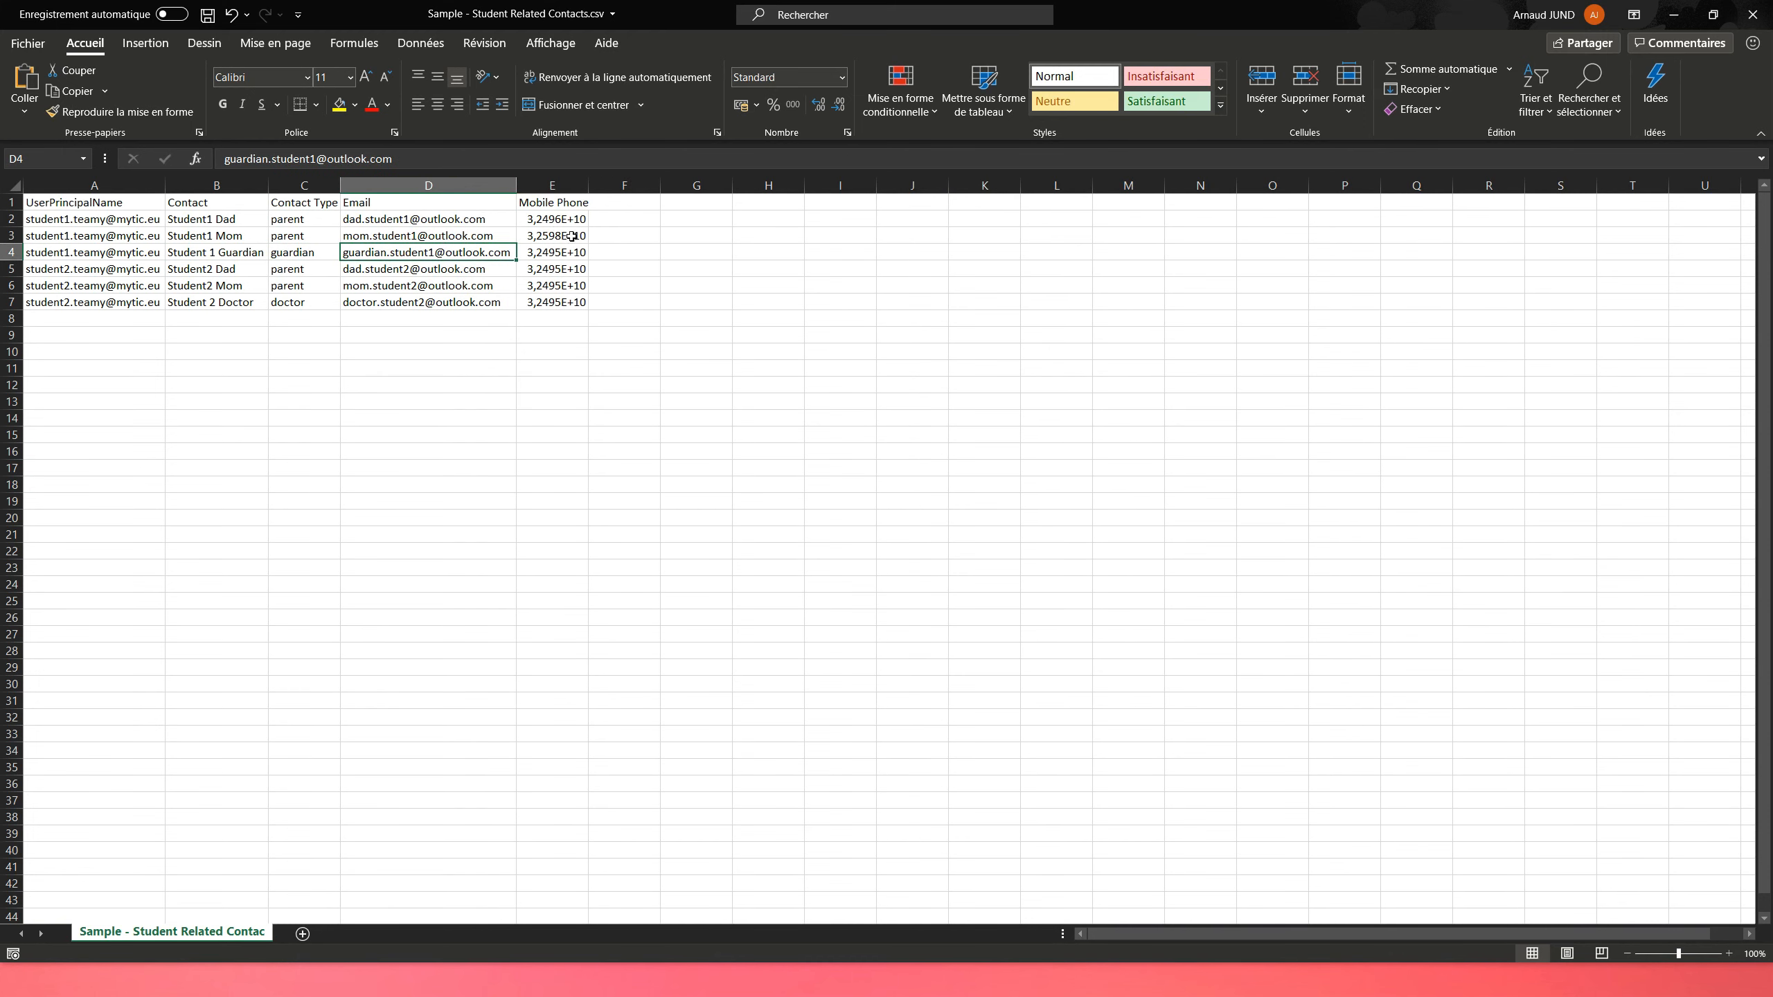
# Widen the Mobile Phone column and review the second student's contacts, including the doctor
pyautogui.doubleClick(589, 185)
pyautogui.moveTo(591, 185); pyautogui.dragTo(647, 185)
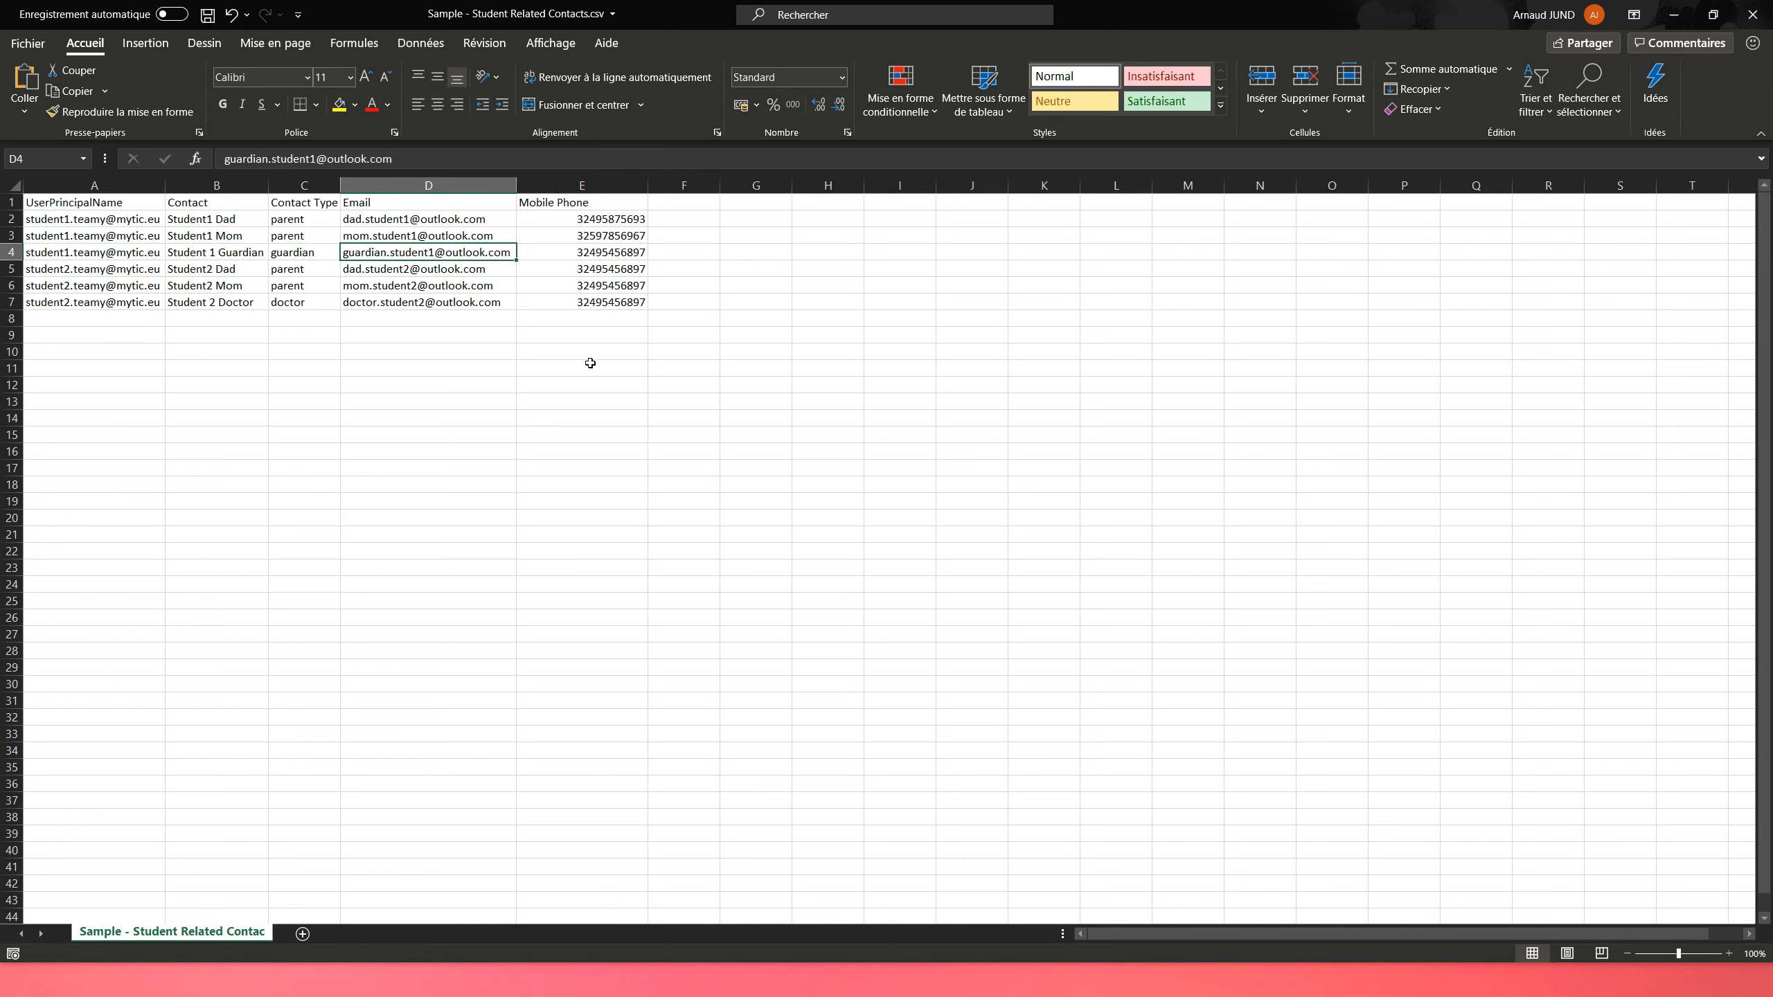
pyautogui.click(94, 272)
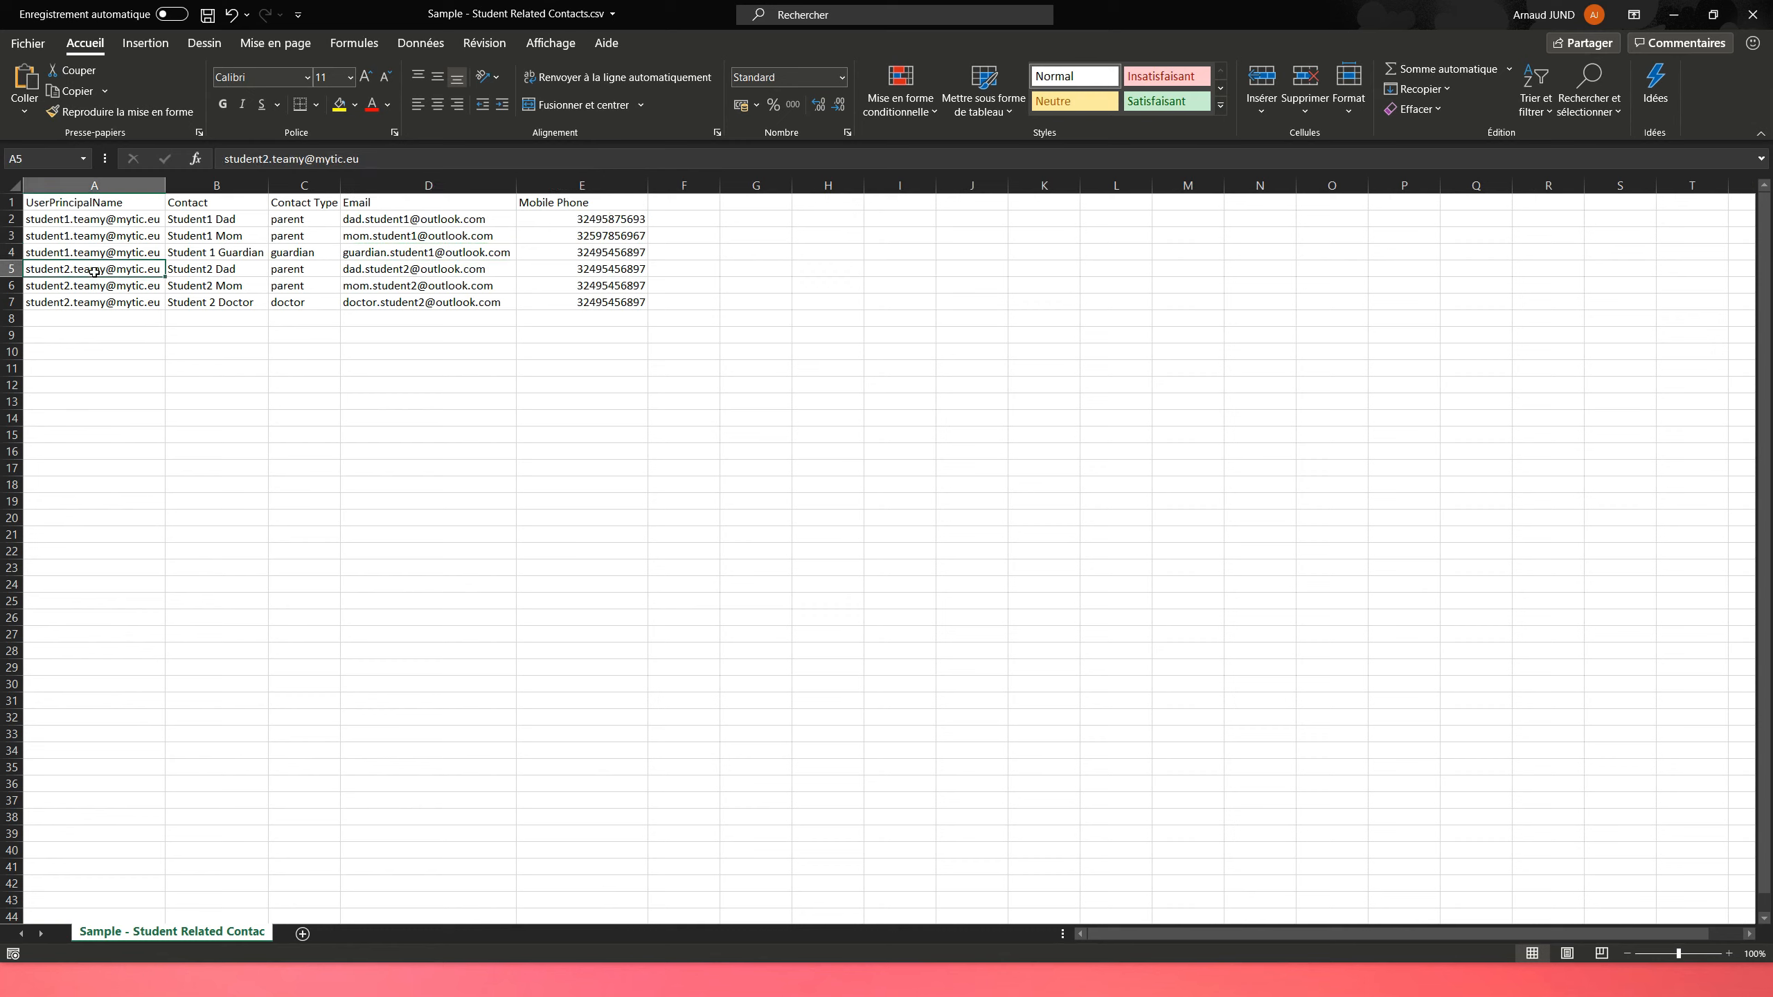
pyautogui.click(293, 272)
pyautogui.click(250, 274)
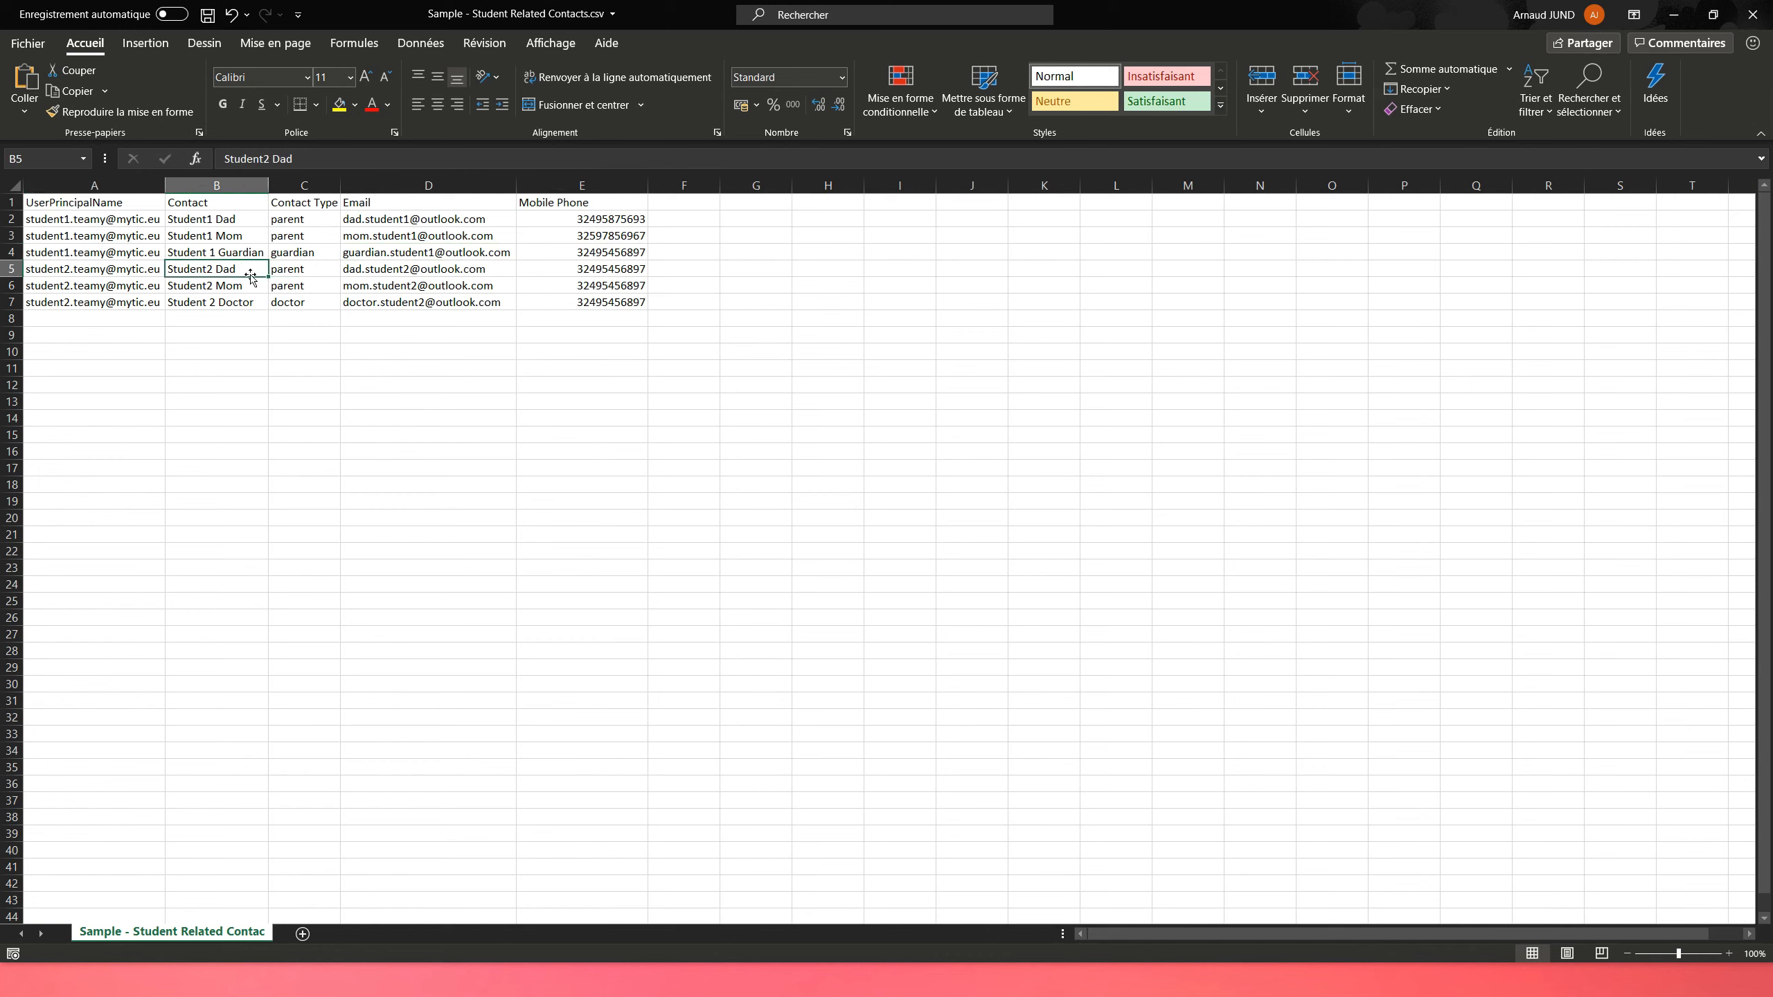
pyautogui.click(242, 299)
pyautogui.click(279, 302)
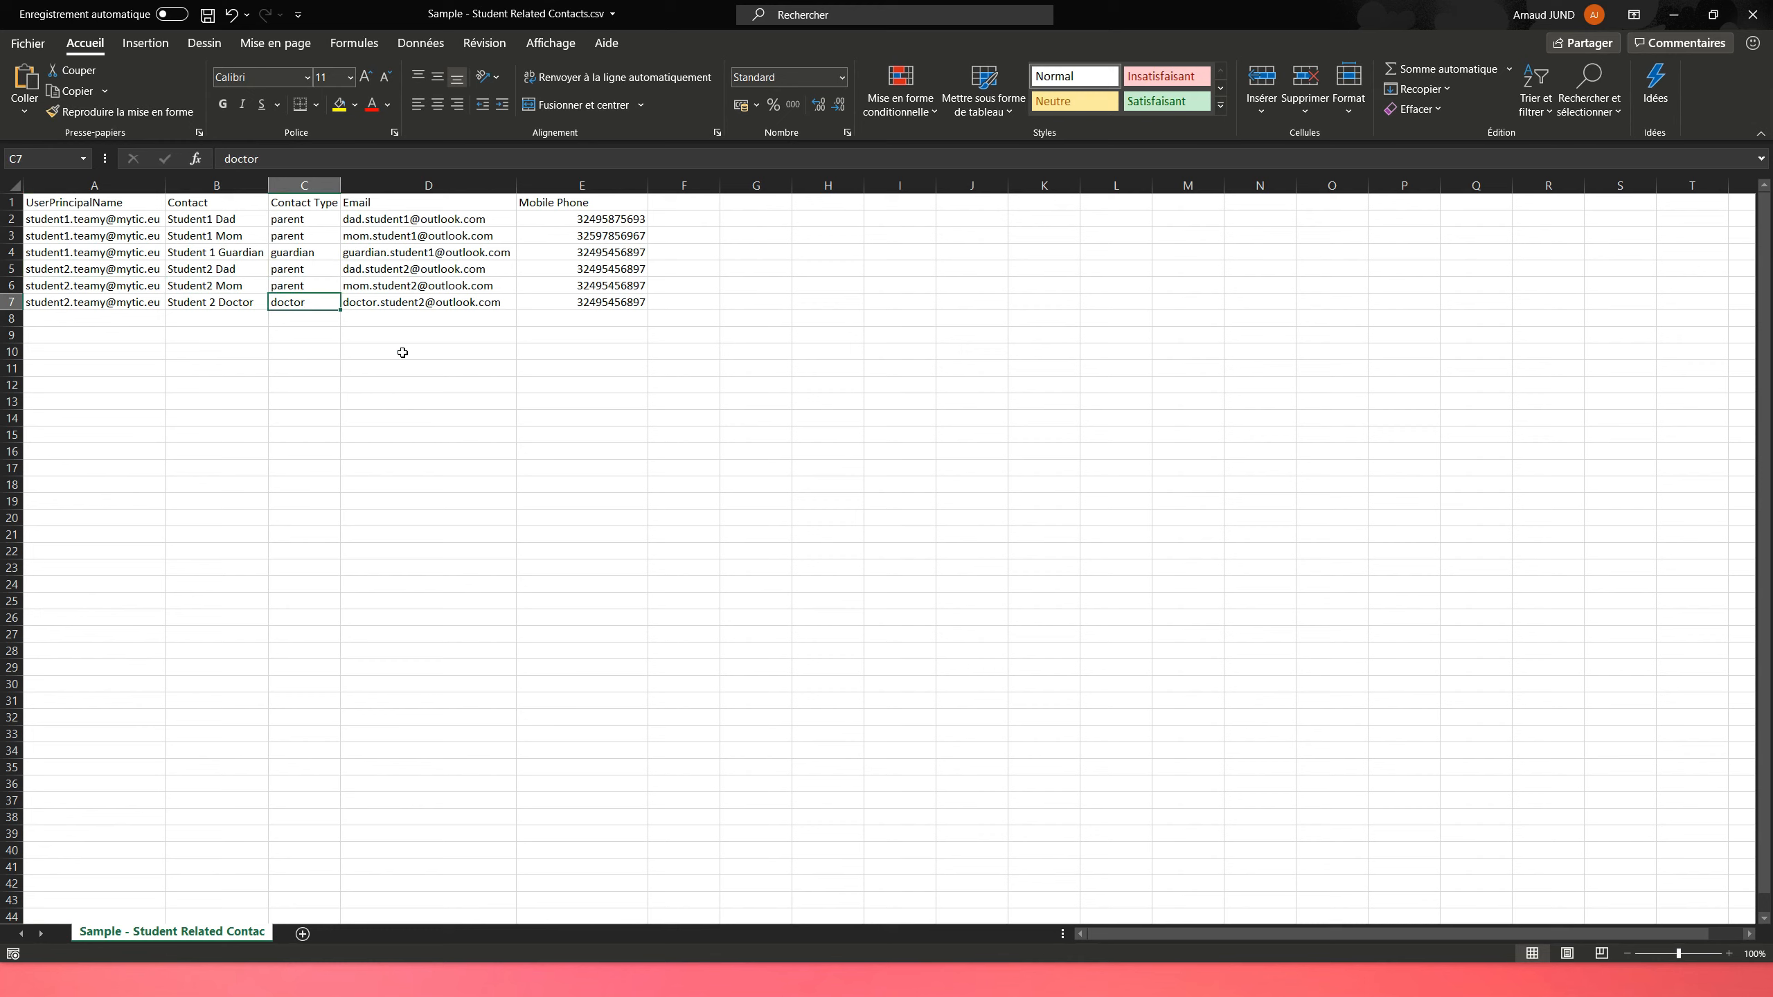
pyautogui.click(551, 310)
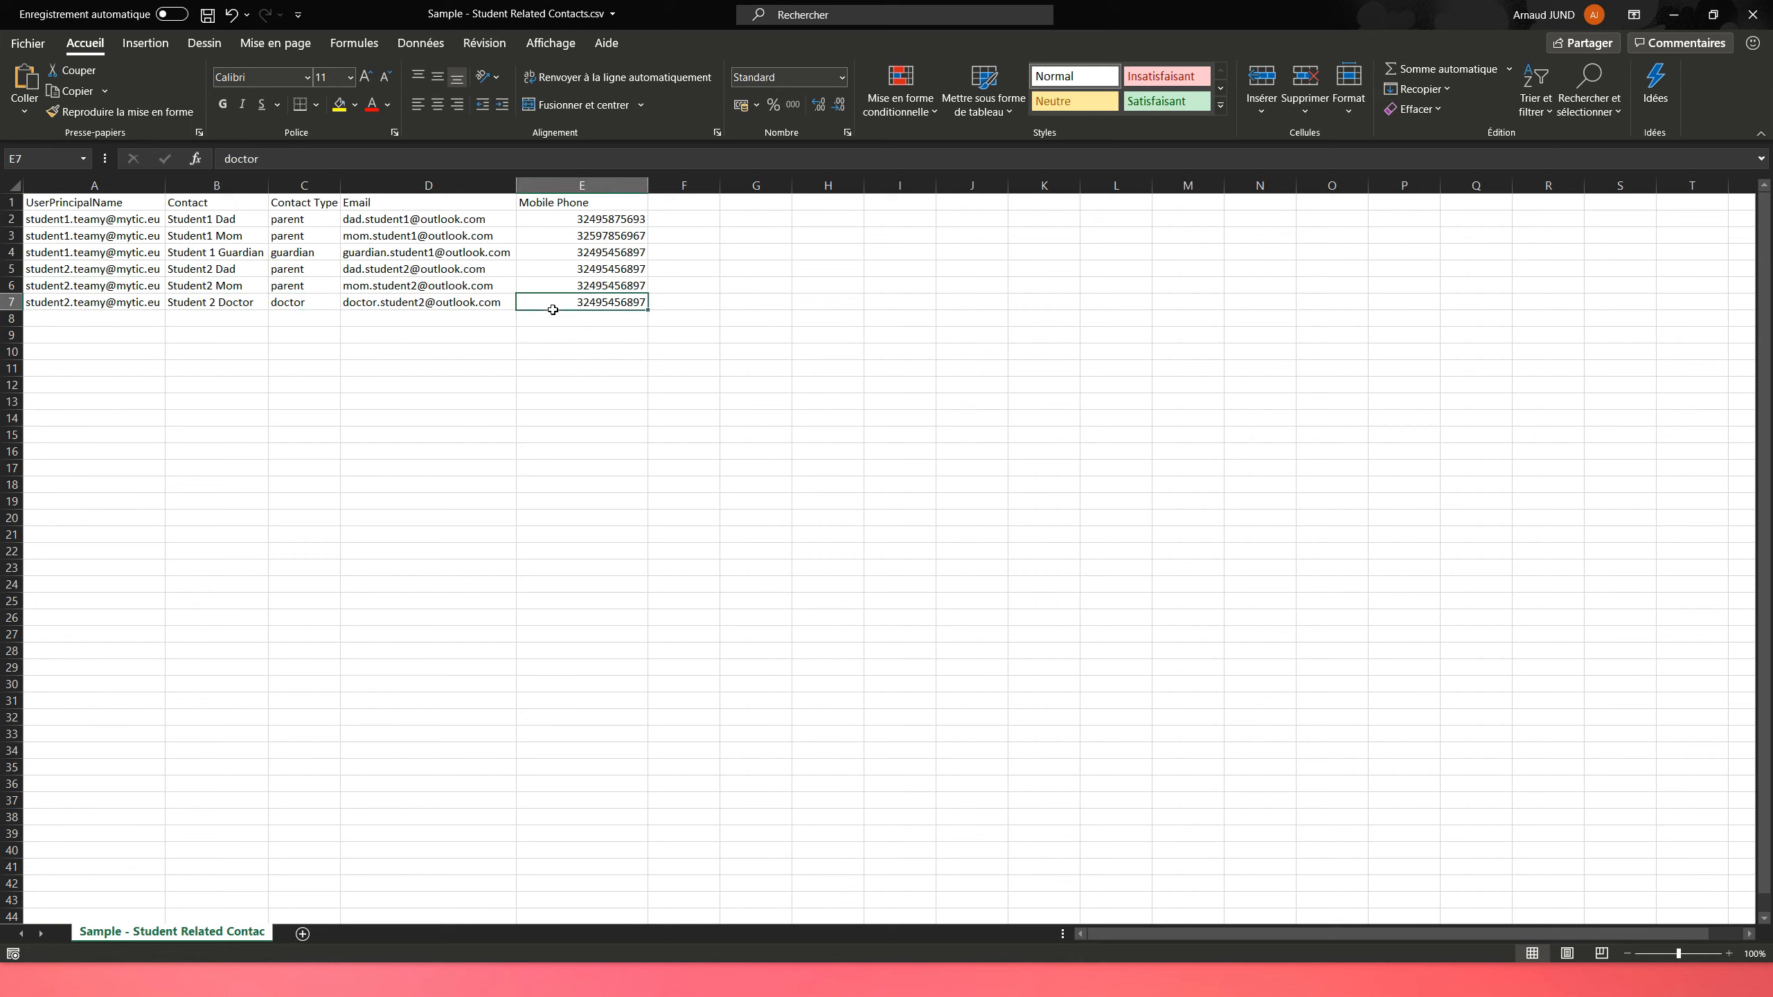
# Save the CSV, close Excel and return to Teamy
pyautogui.click(207, 14)
pyautogui.click(1753, 13)
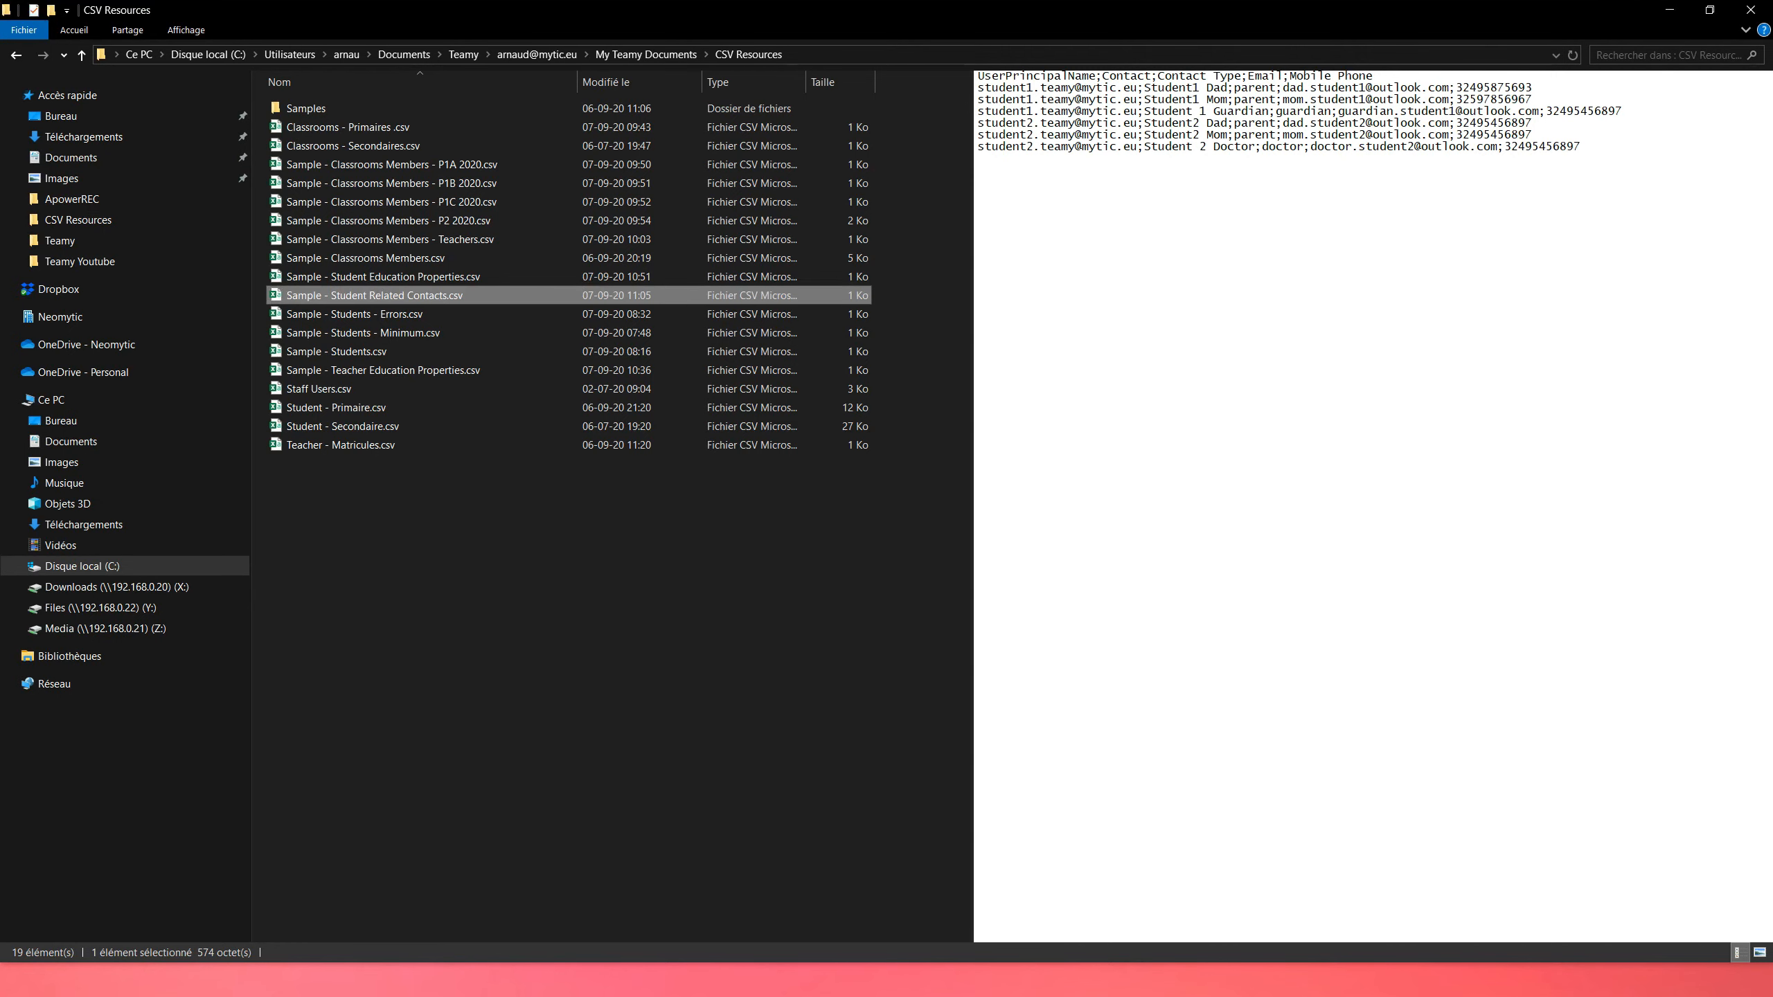
pyautogui.hotkey('alt', 'Tab')
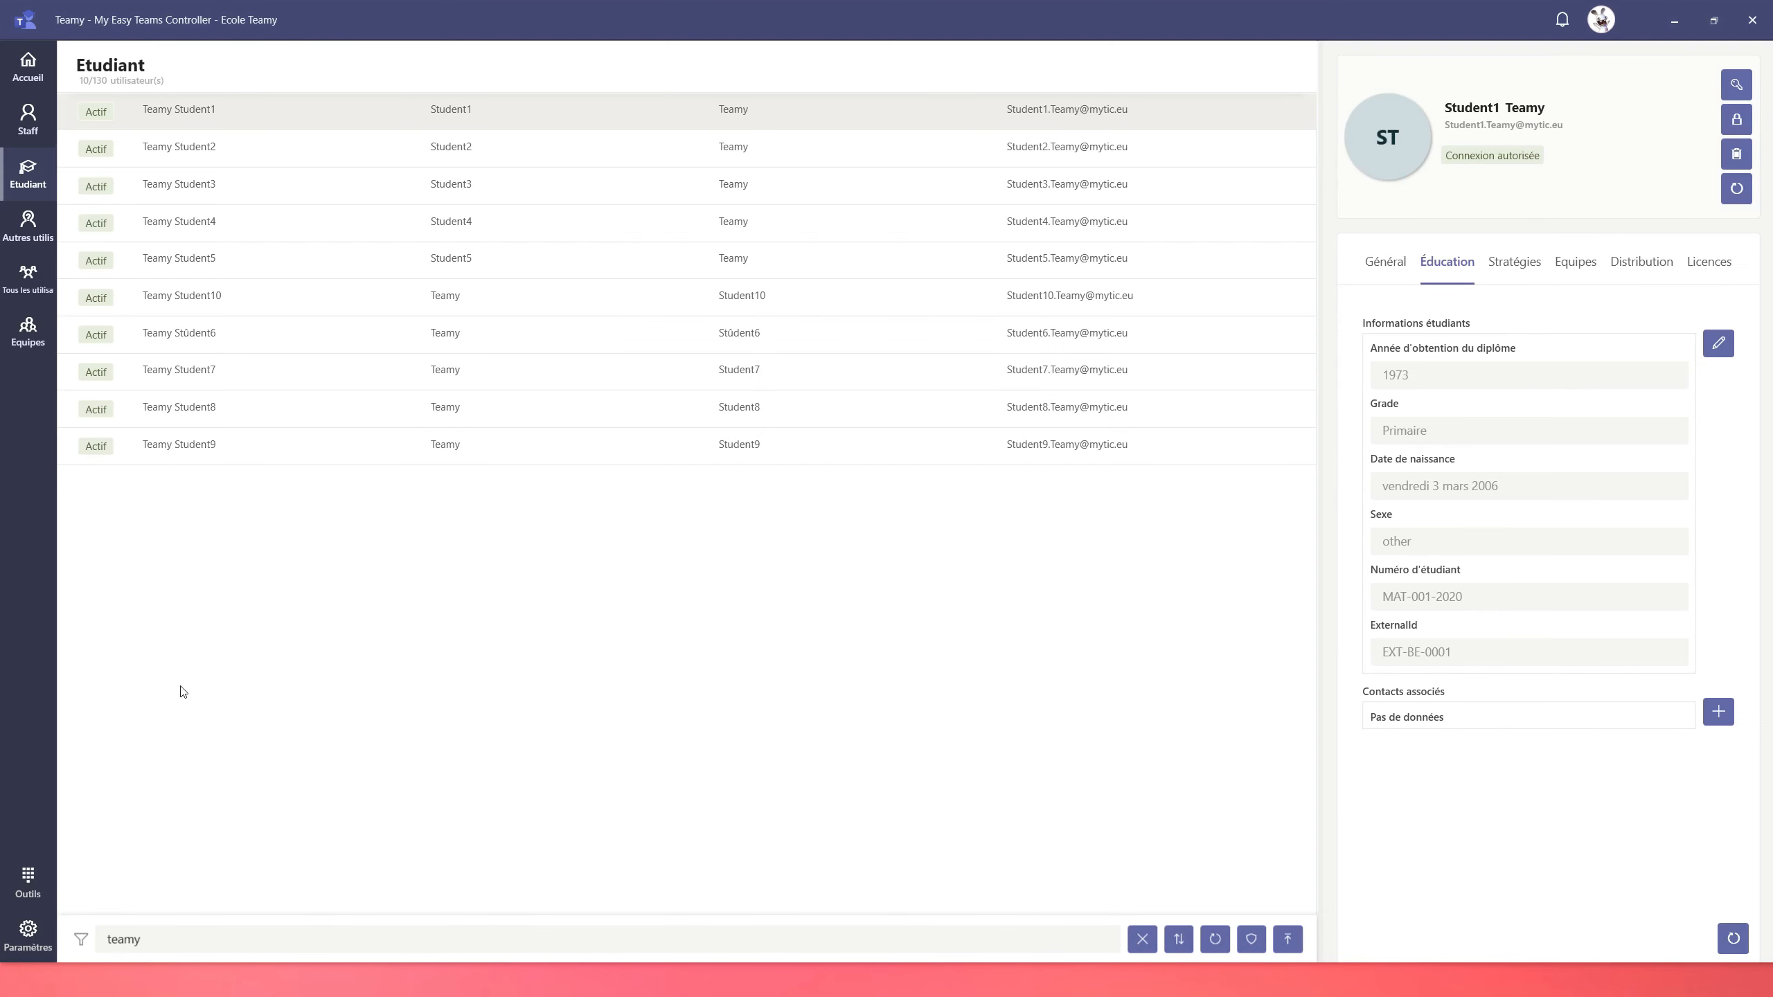
# Load Sample - Student Related Contacts.csv into the Outils > Contacts de Relation import tool
pyautogui.click(26, 890)
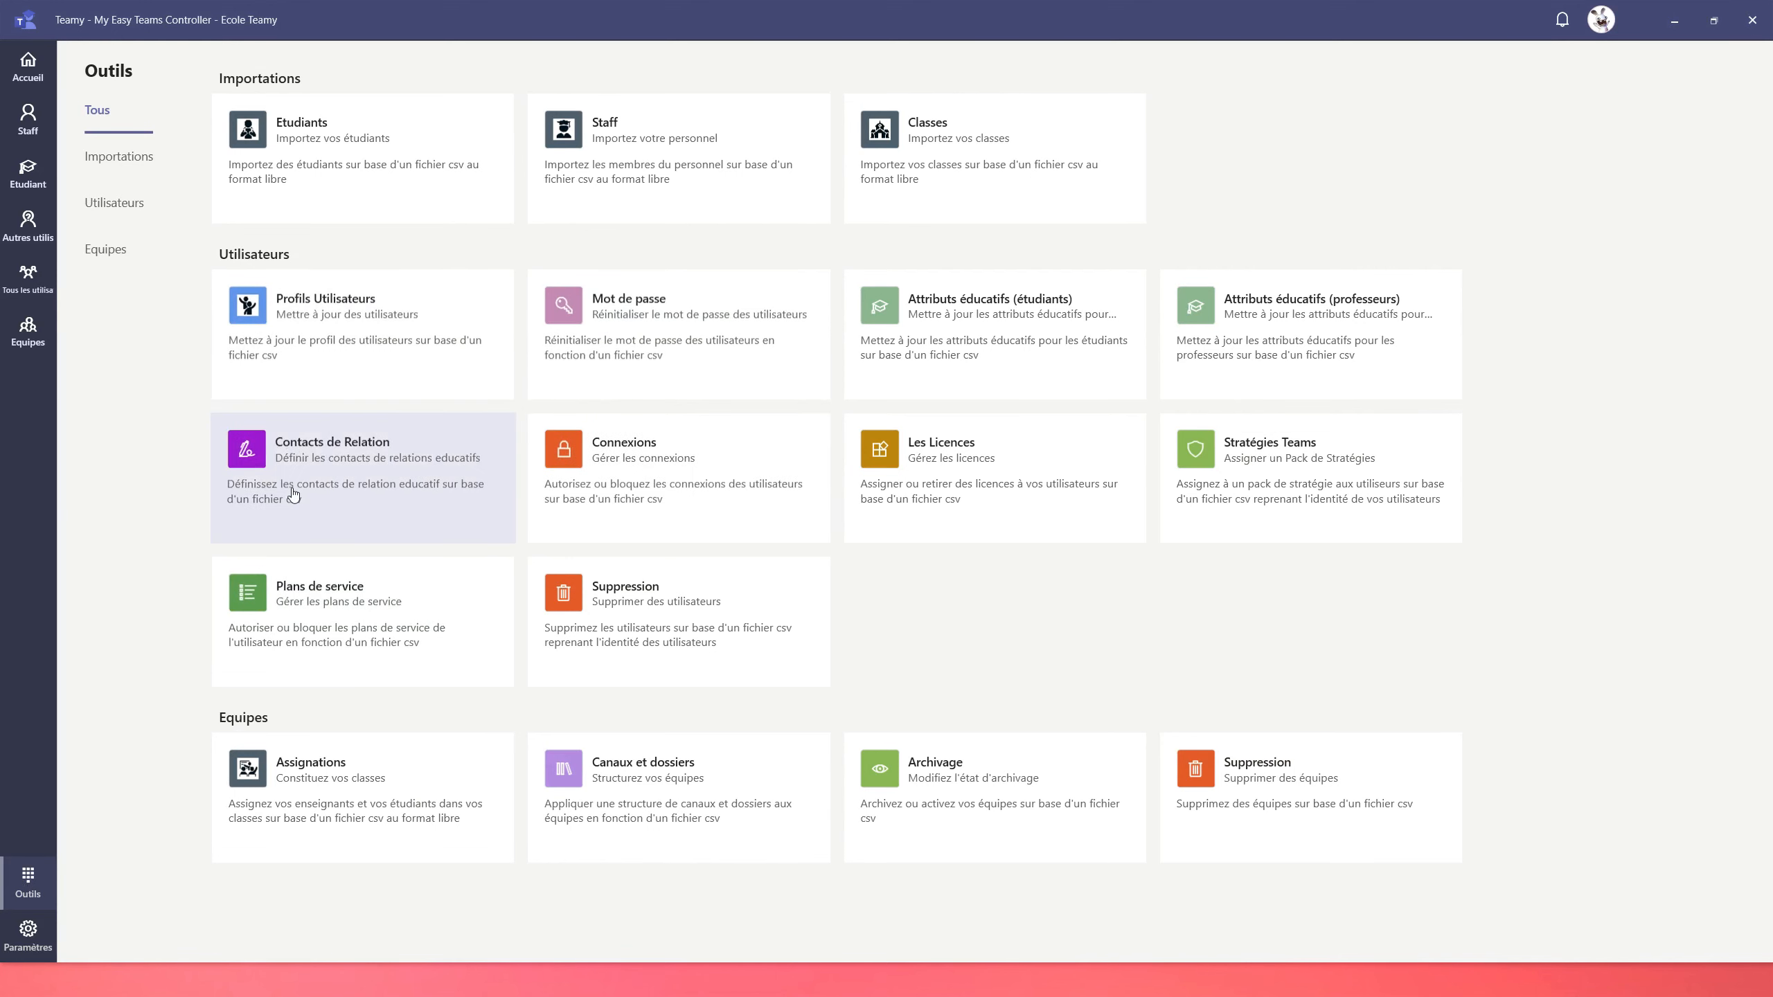
pyautogui.click(365, 476)
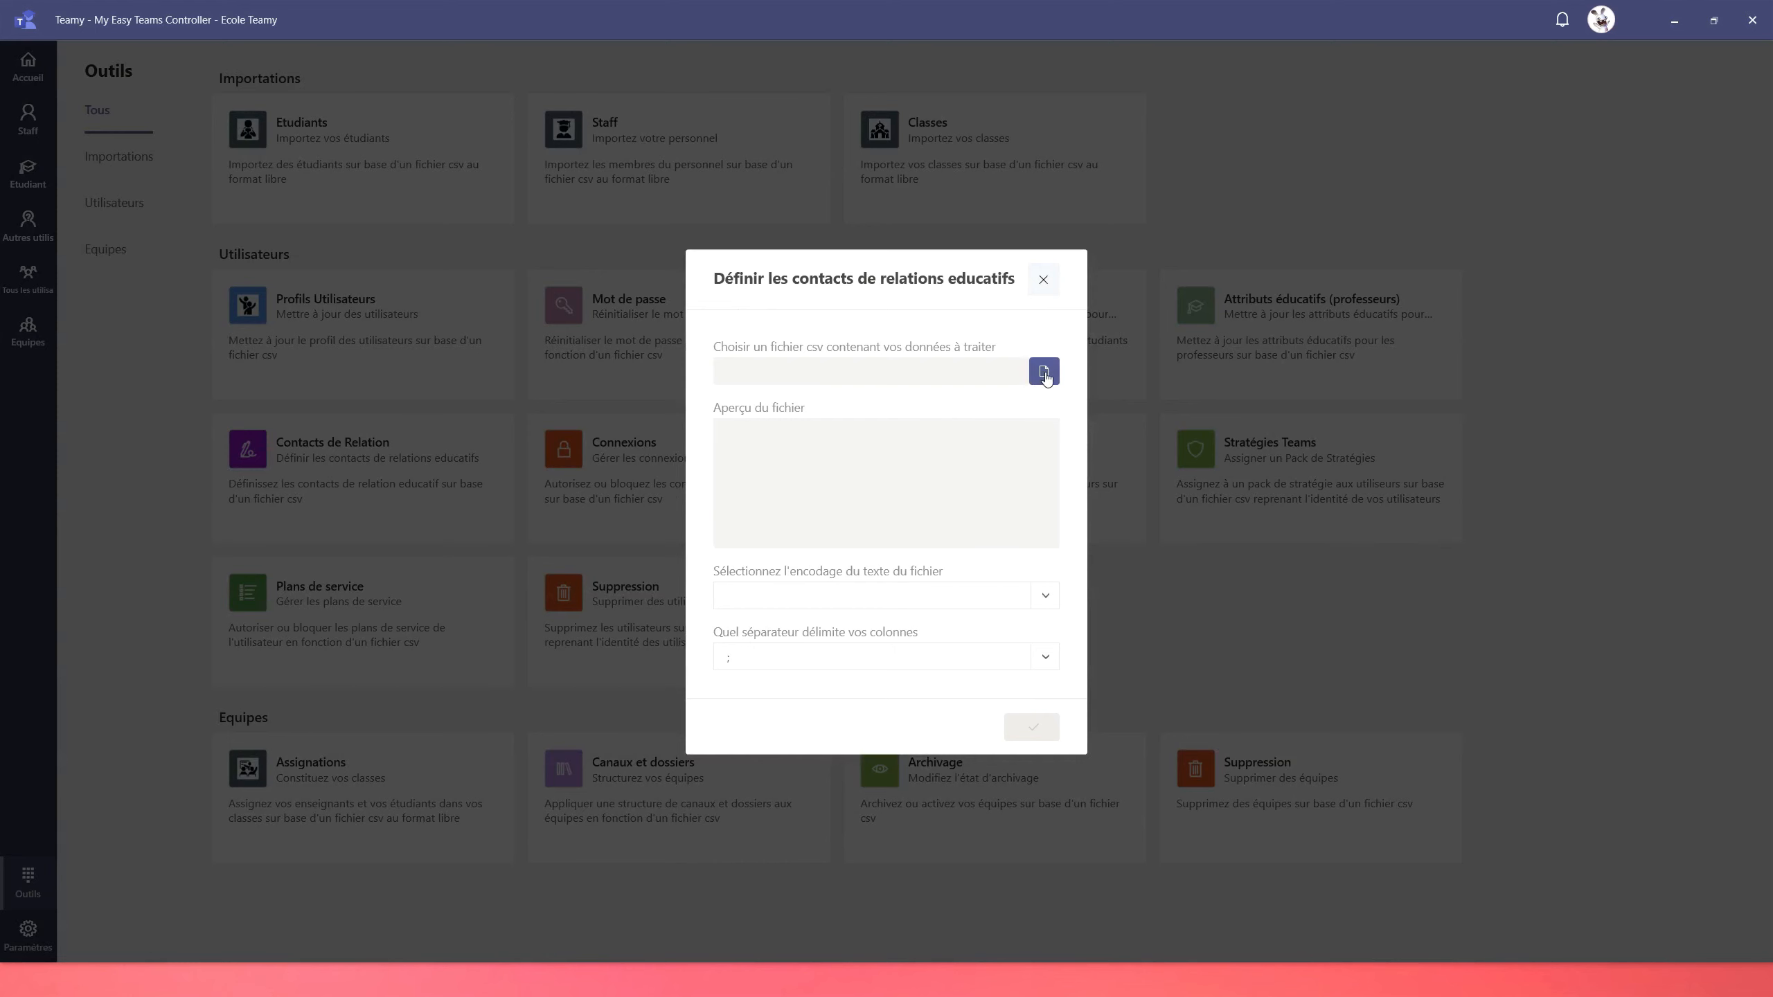
pyautogui.click(1045, 372)
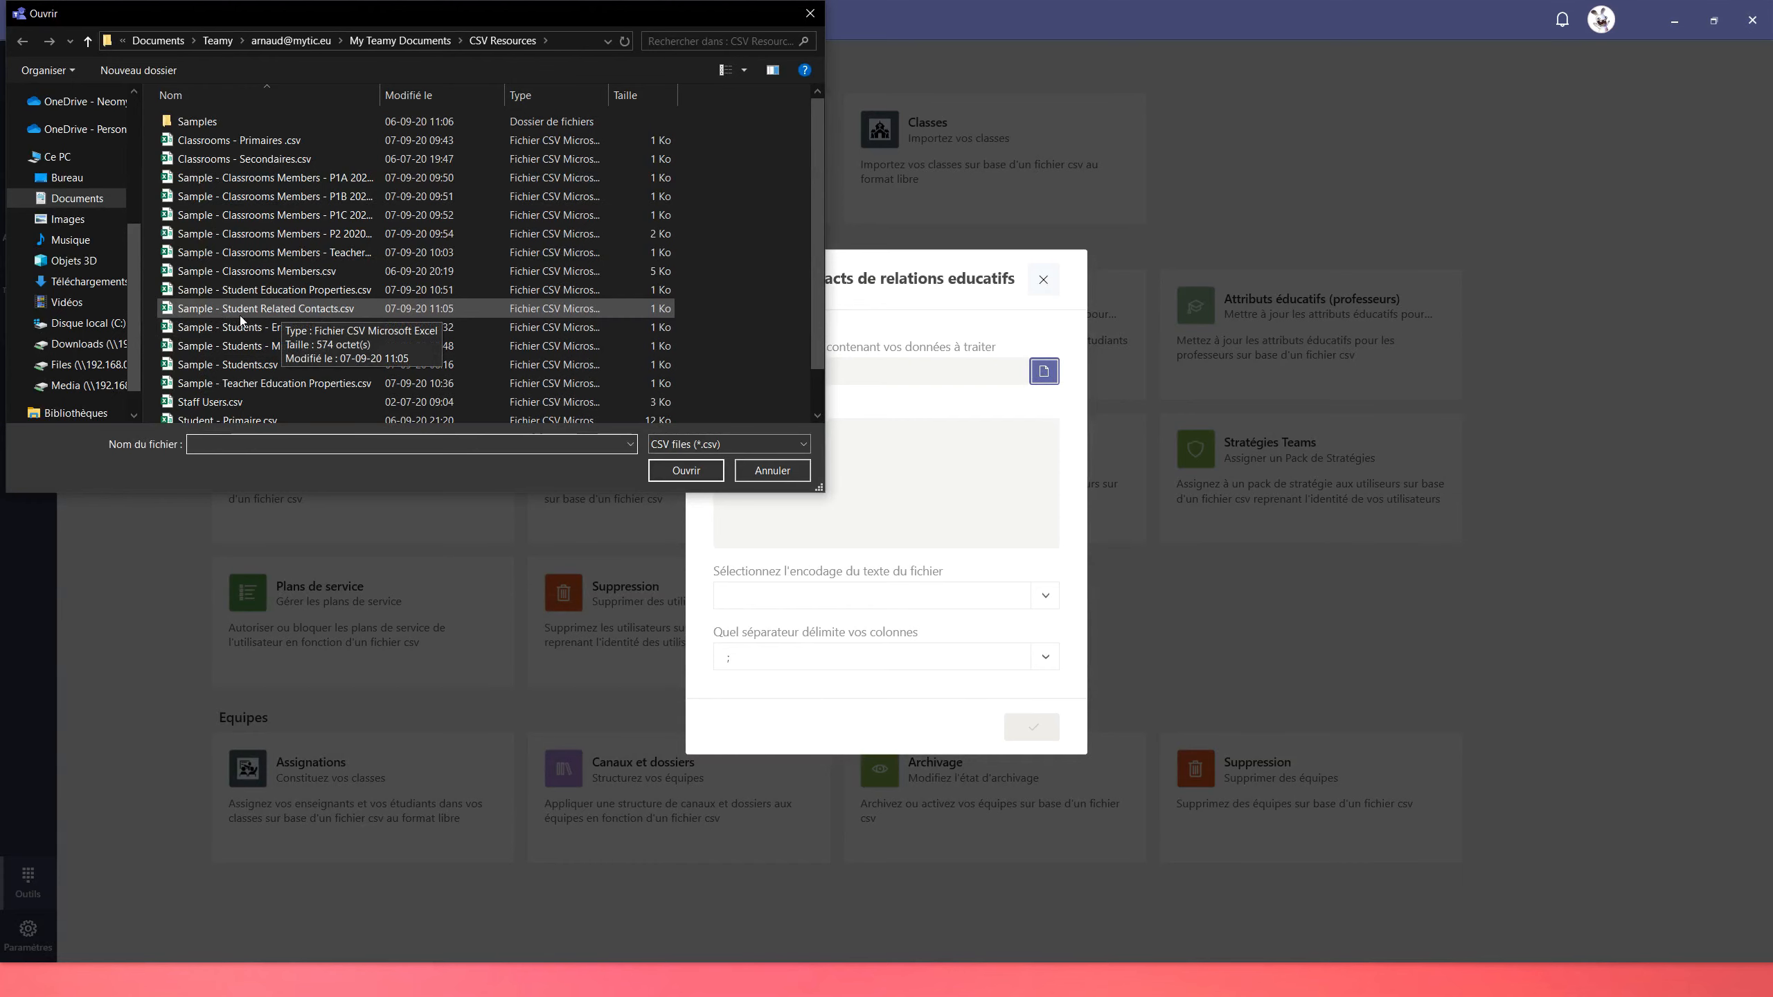
pyautogui.click(286, 313)
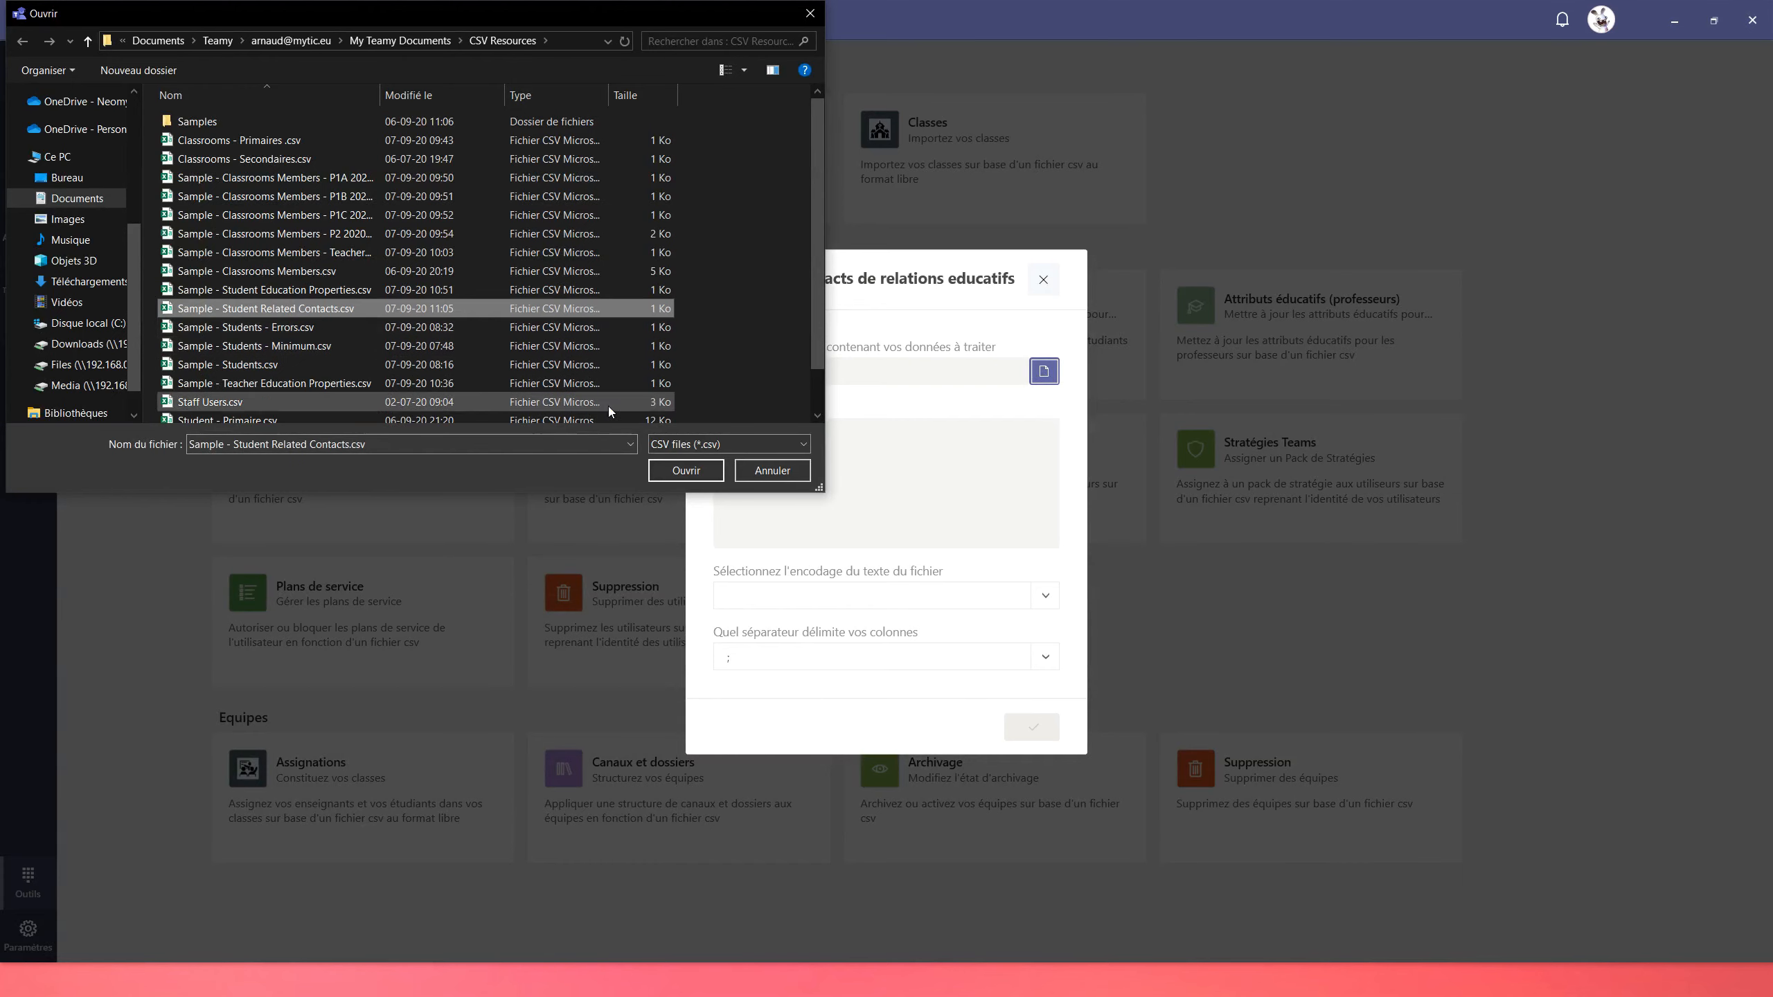
pyautogui.click(691, 472)
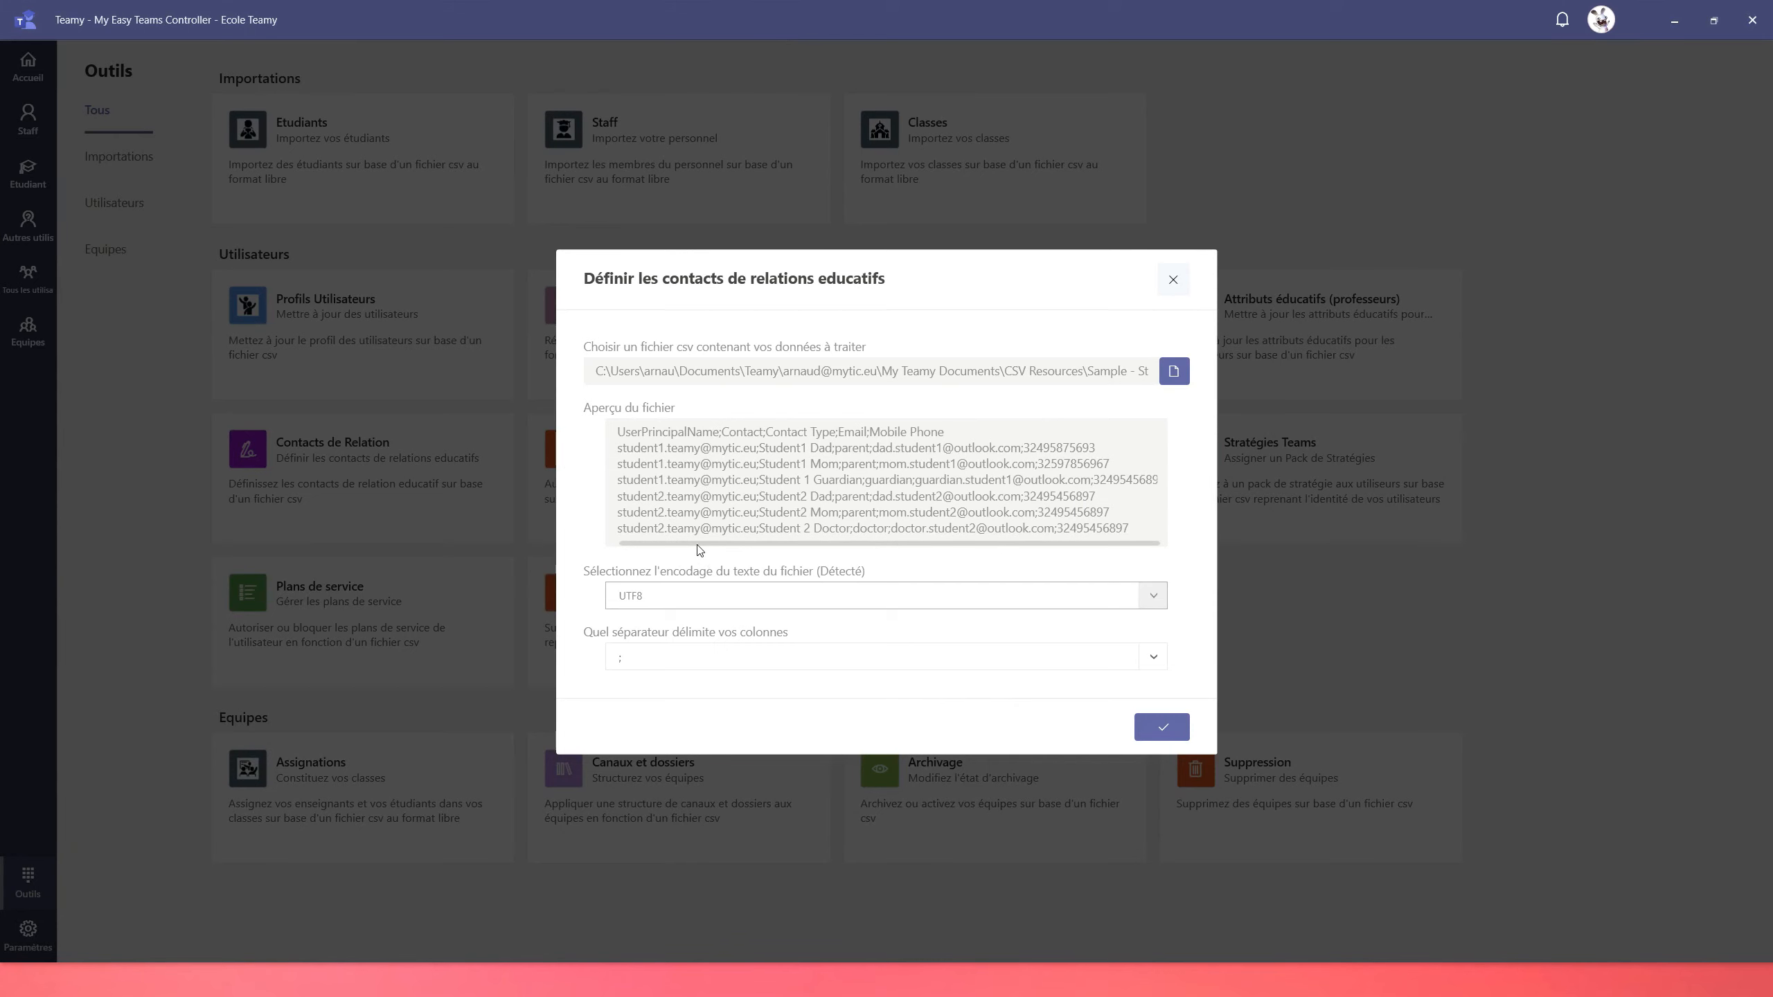
# Map UserPrincipalName to Identité, Contact to Nom du contact, and Contact Type to Relationship
pyautogui.click(1169, 729)
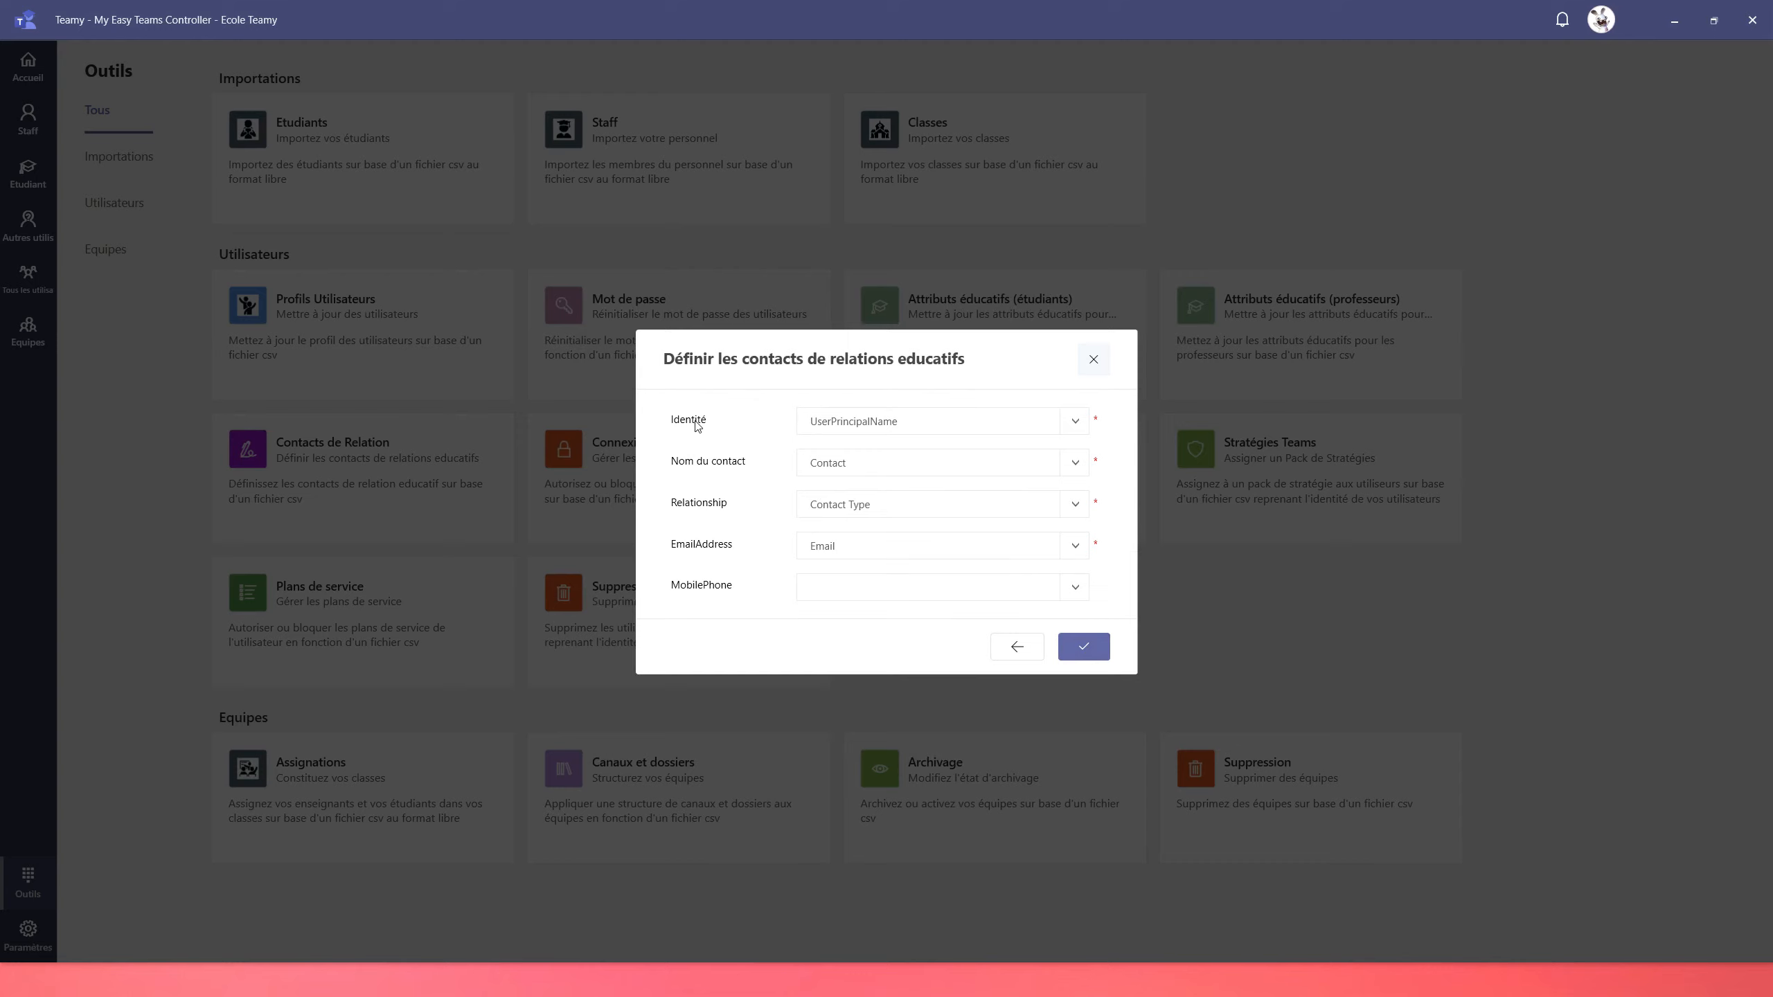
pyautogui.click(866, 434)
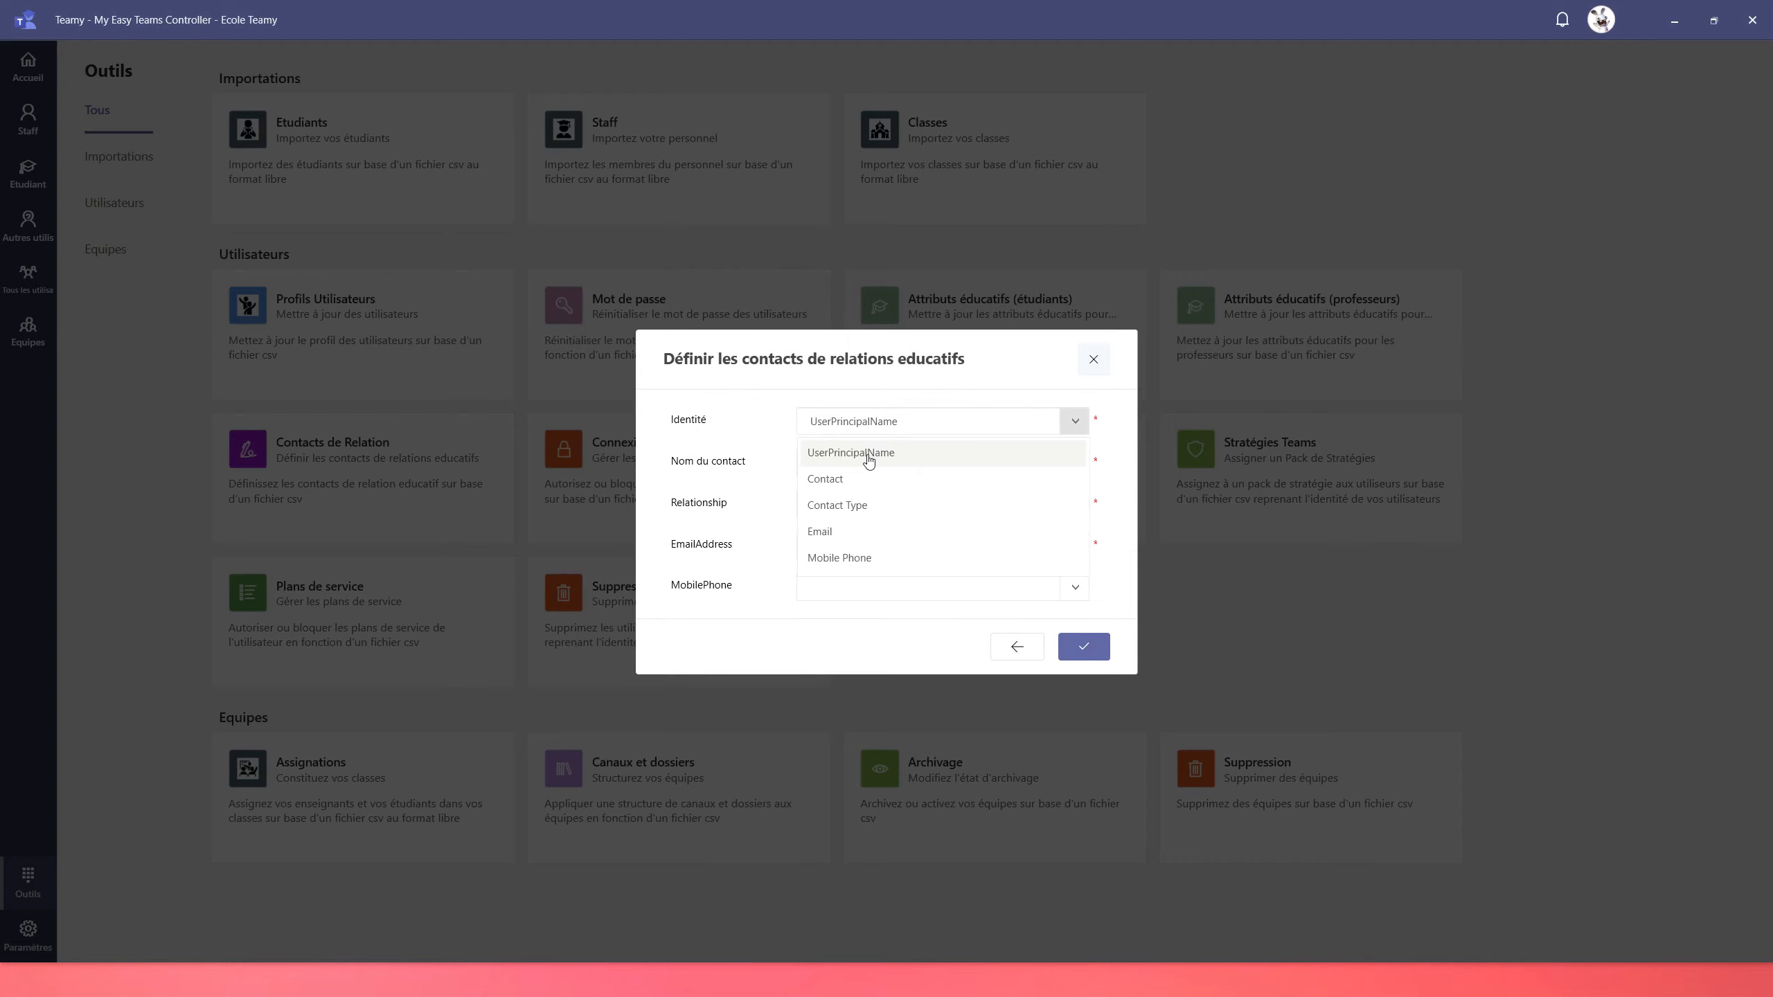
pyautogui.click(868, 460)
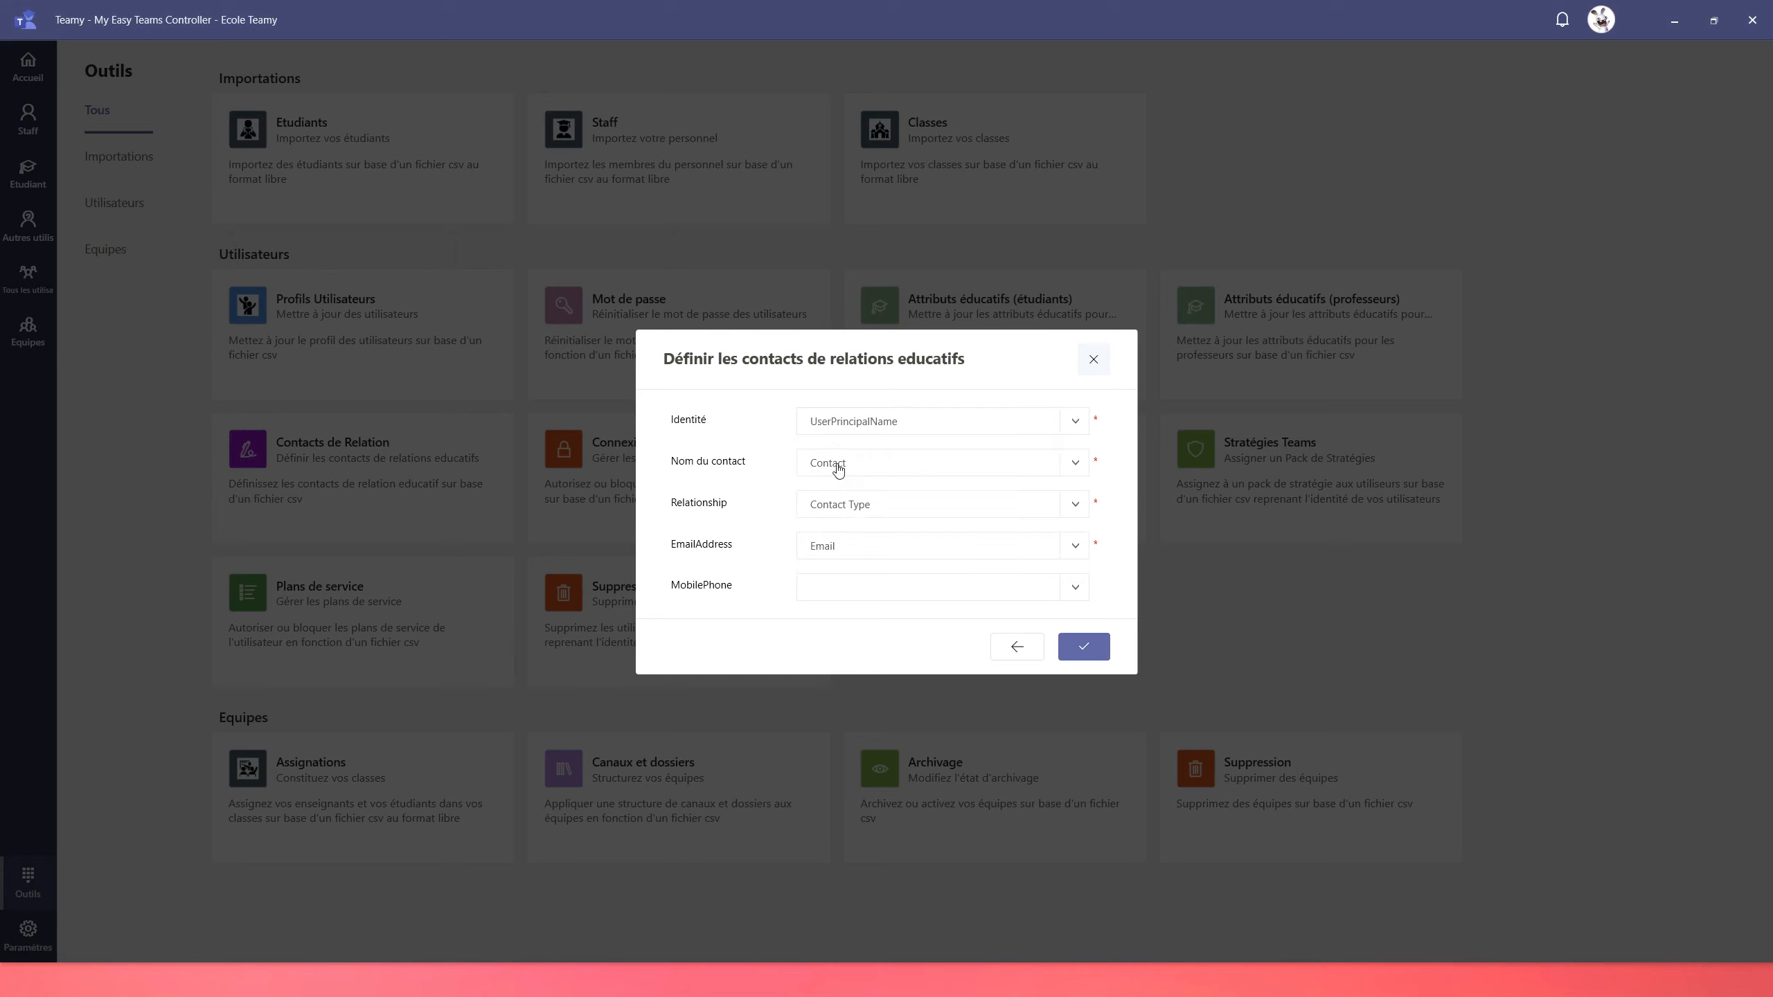
pyautogui.click(837, 467)
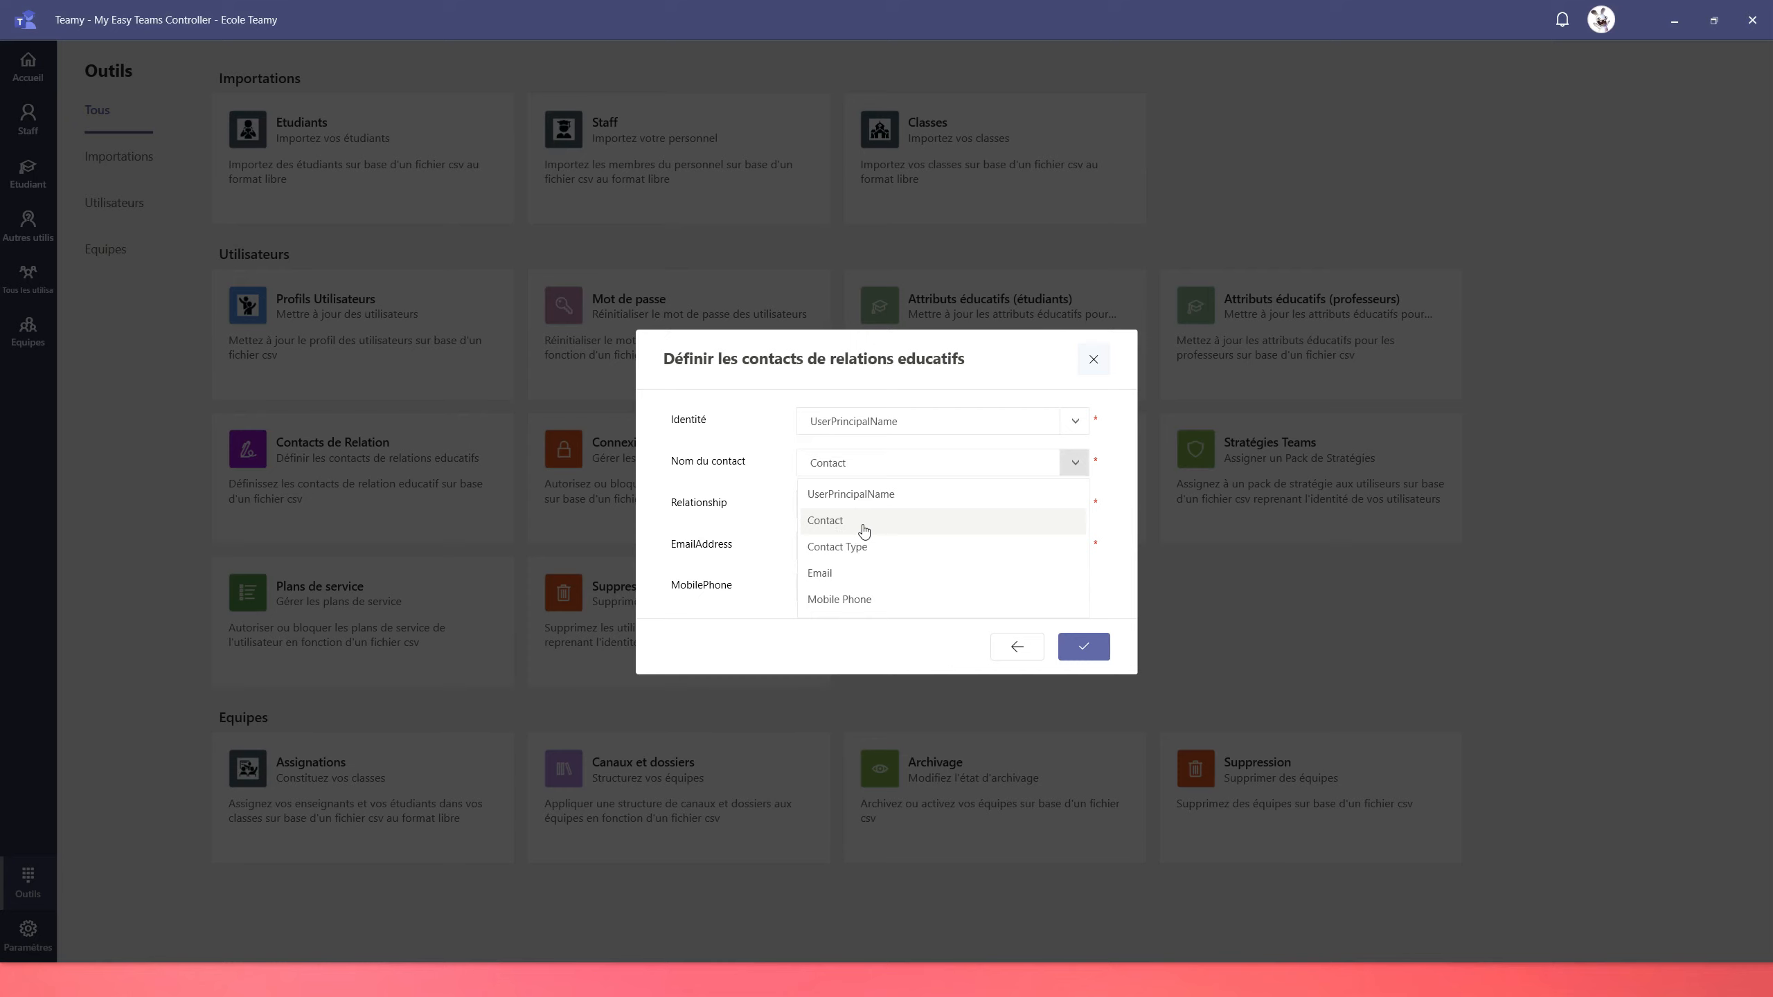
pyautogui.click(864, 529)
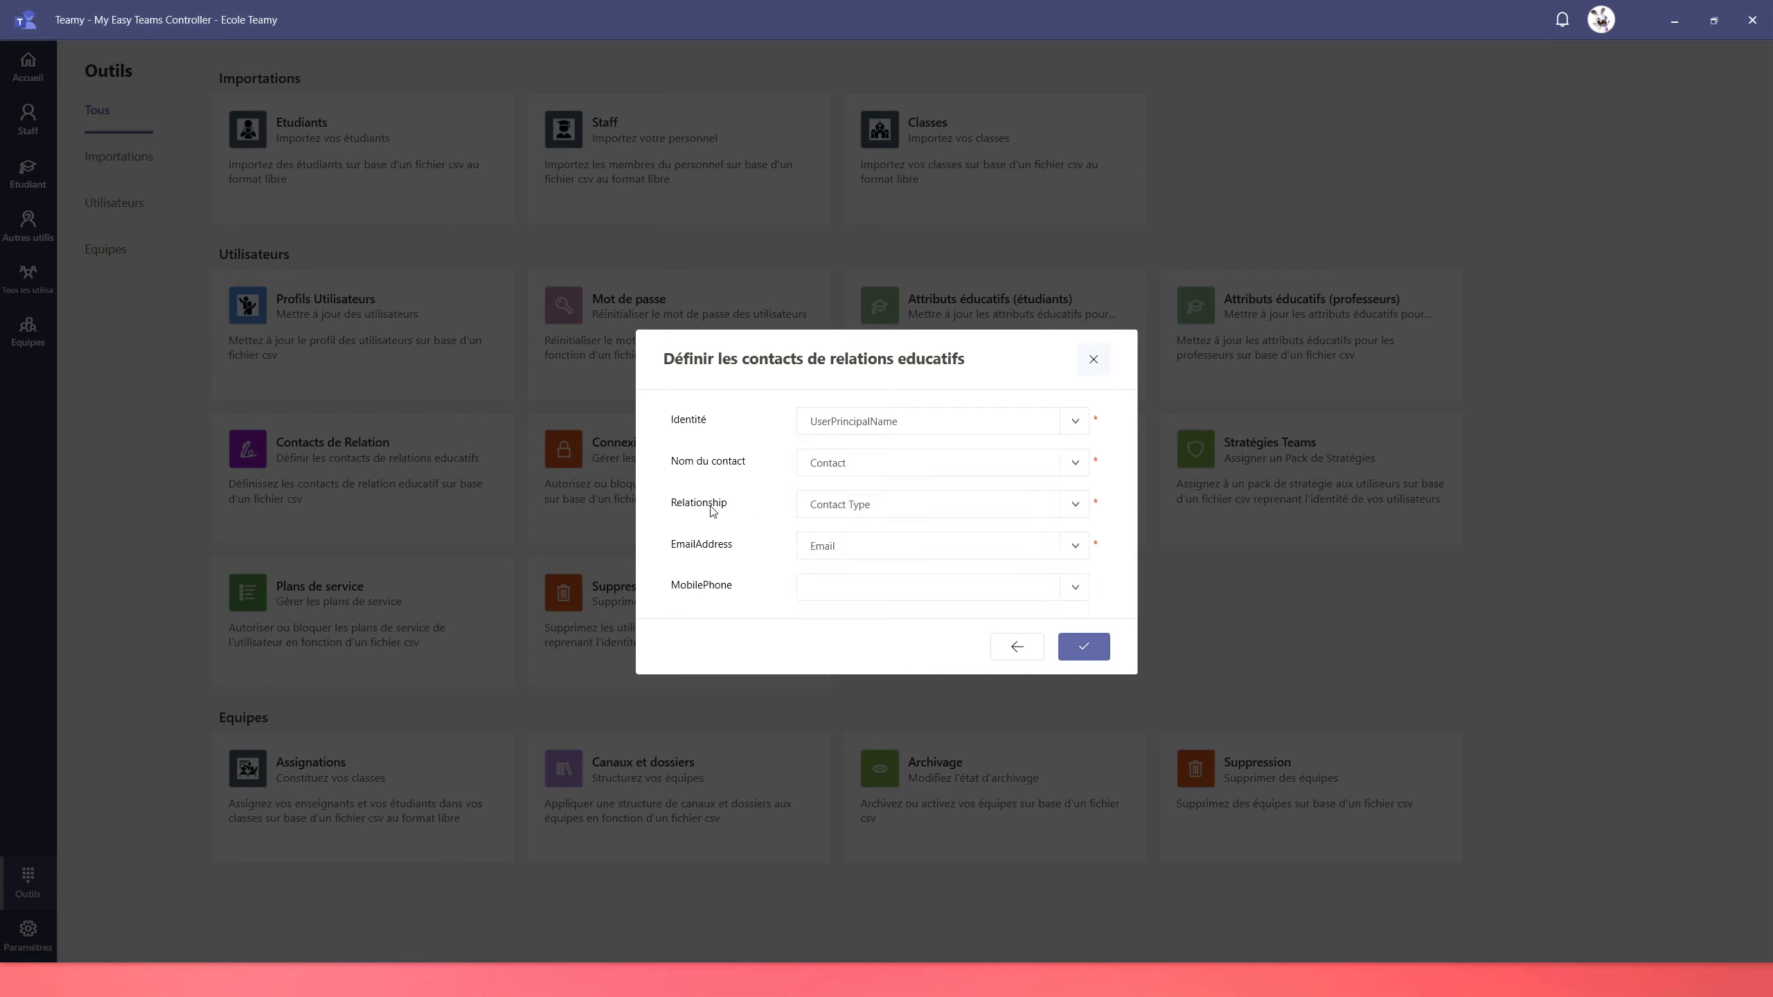
pyautogui.click(841, 513)
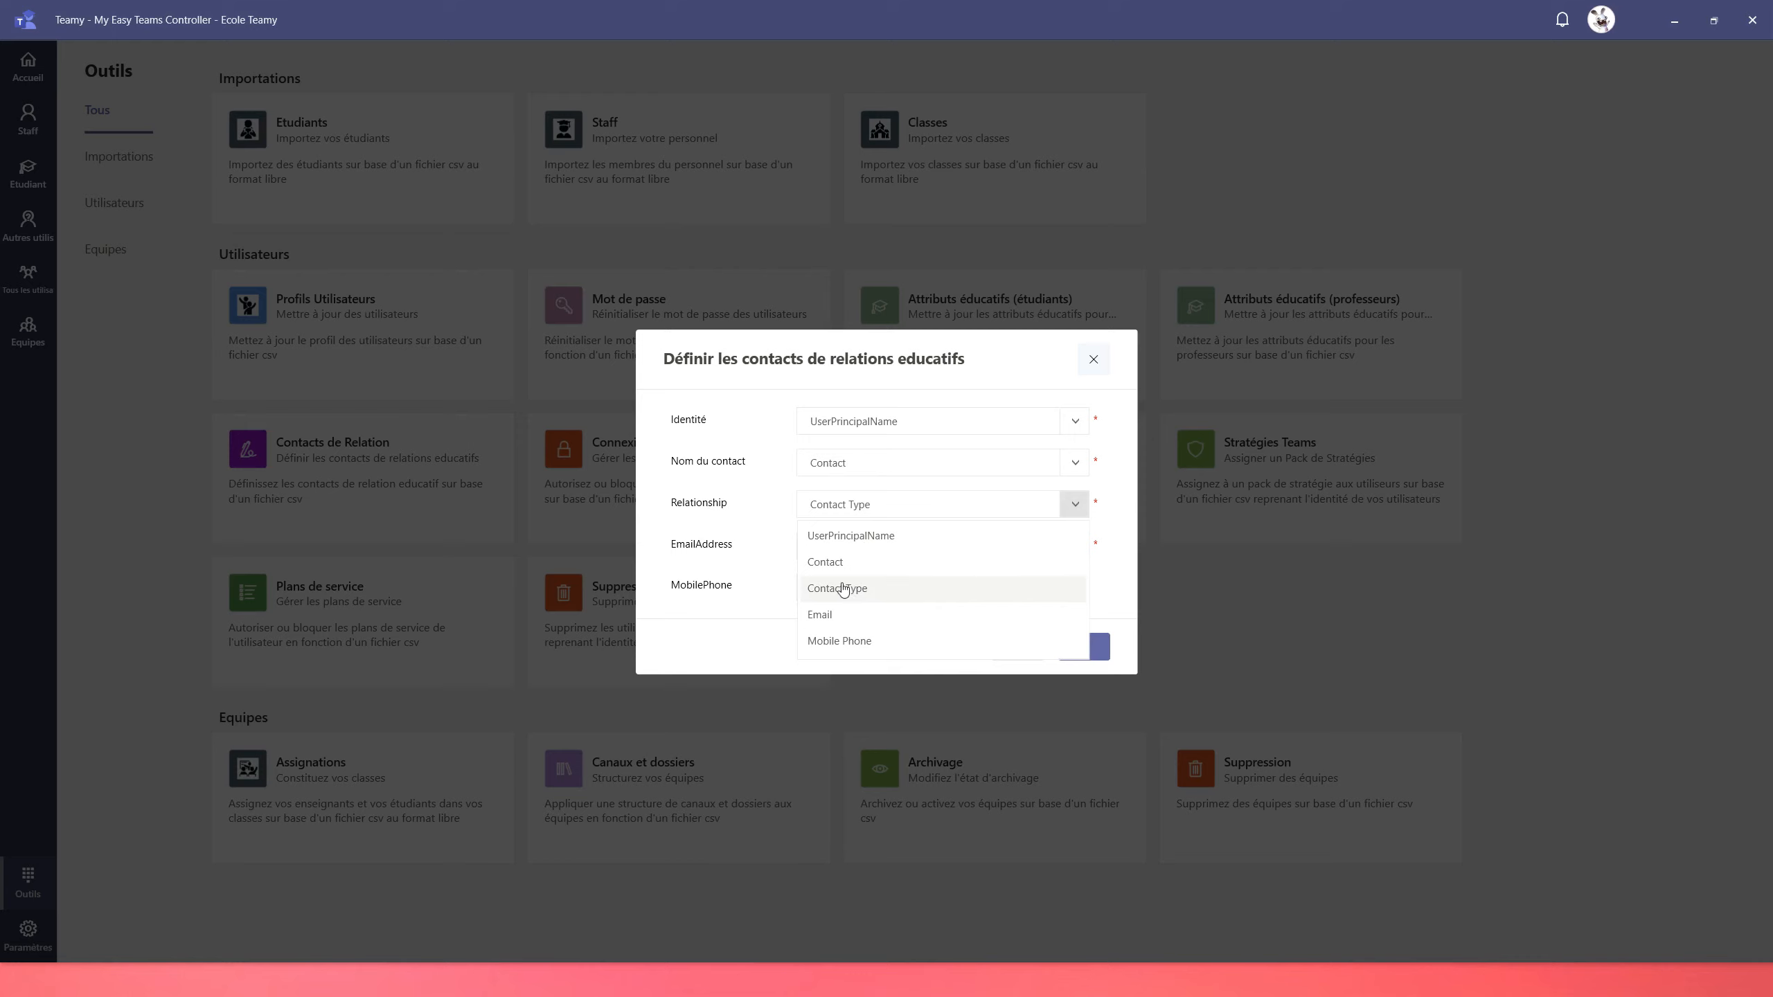
pyautogui.click(712, 547)
# Map Email to EmailAddress and Mobile Phone to MobilePhone, then validate the file
pyautogui.click(885, 564)
pyautogui.click(821, 658)
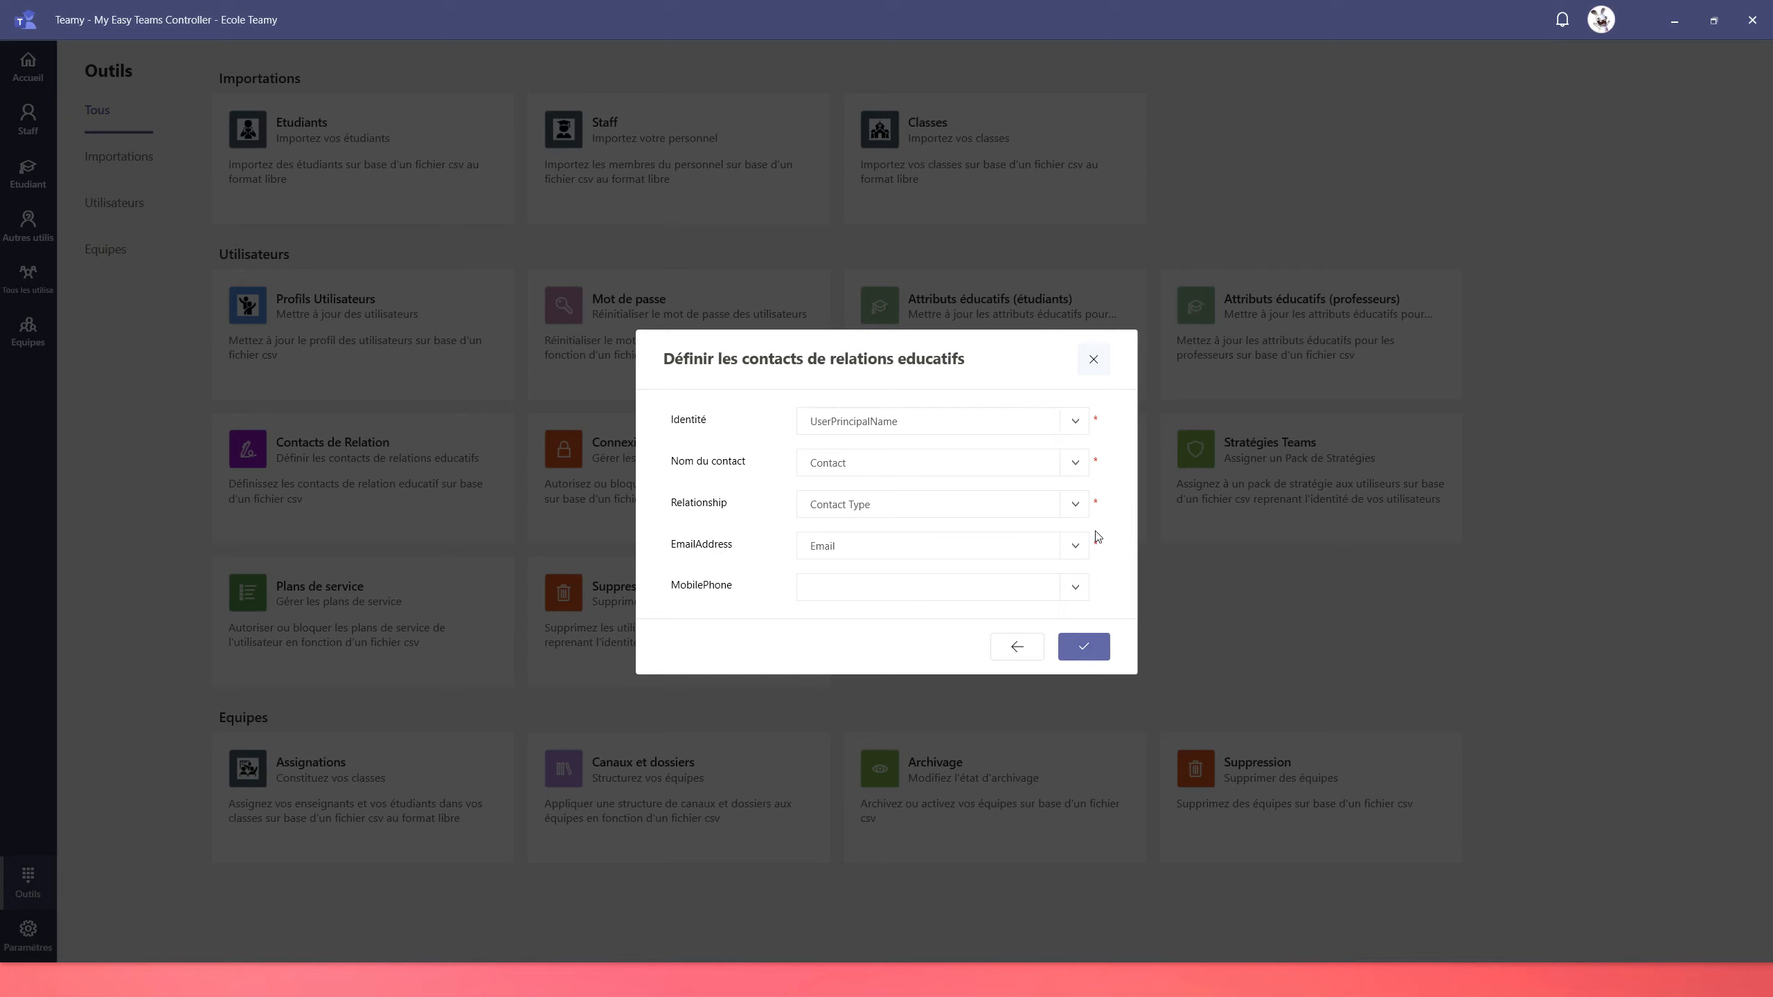
pyautogui.click(879, 598)
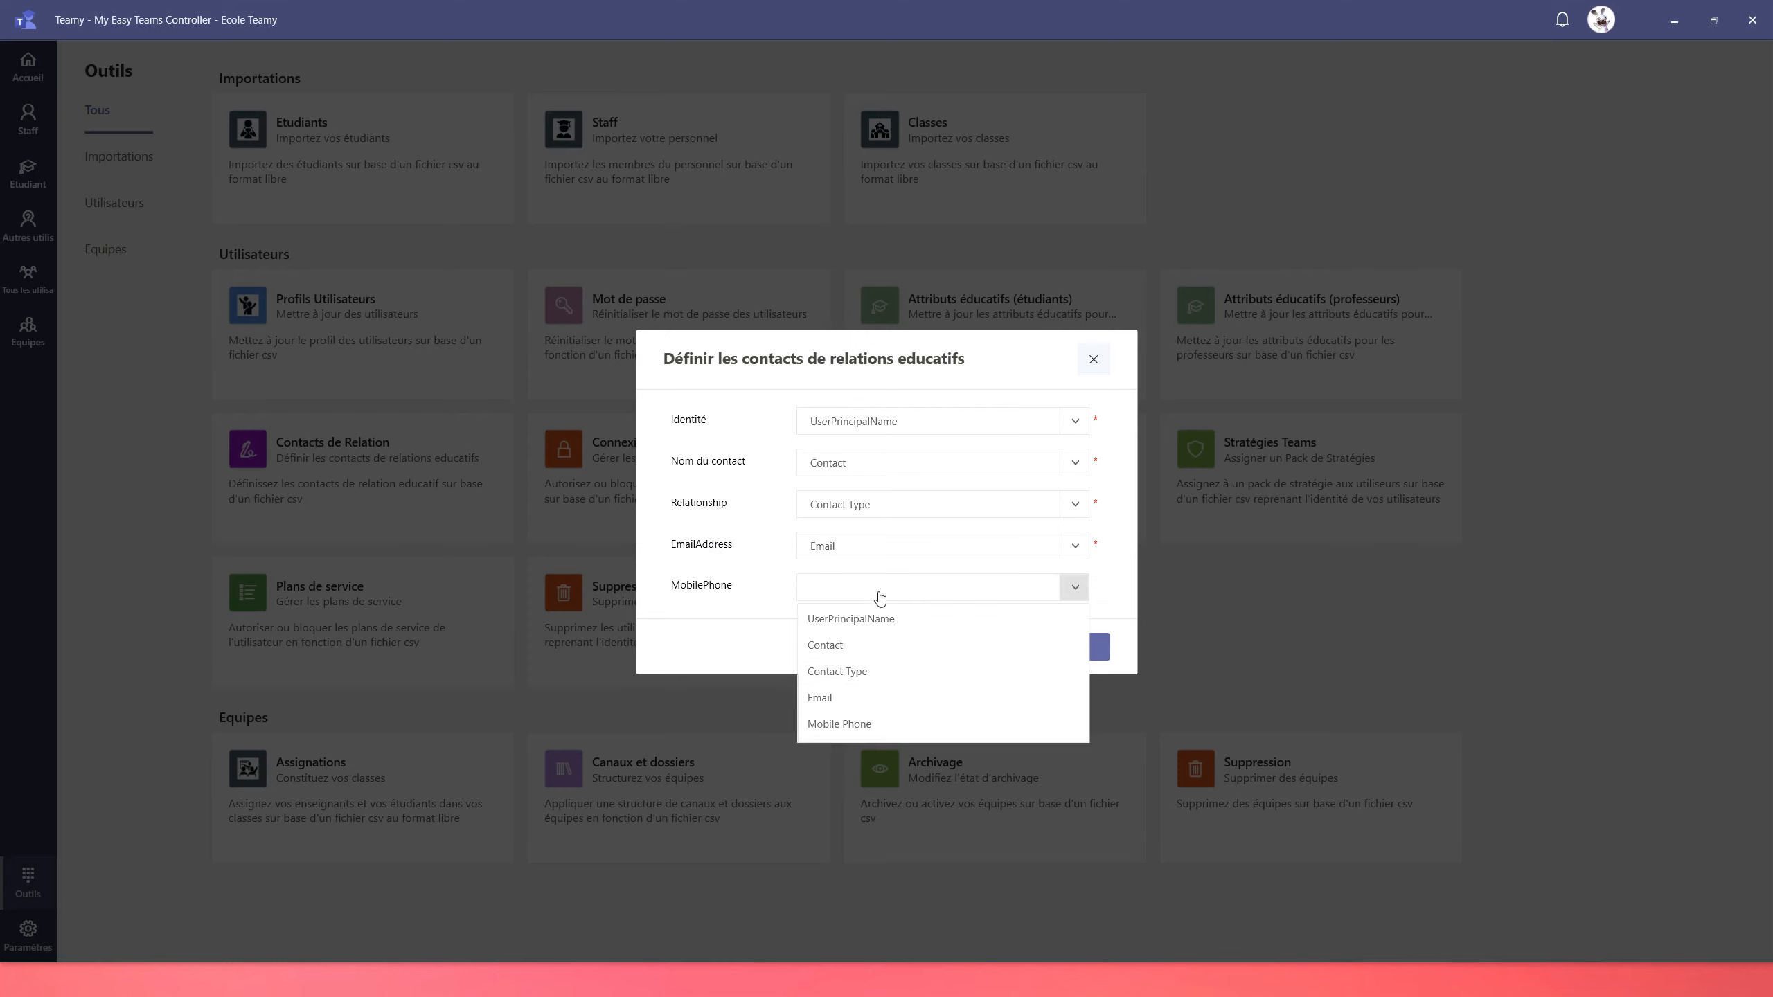
pyautogui.click(867, 728)
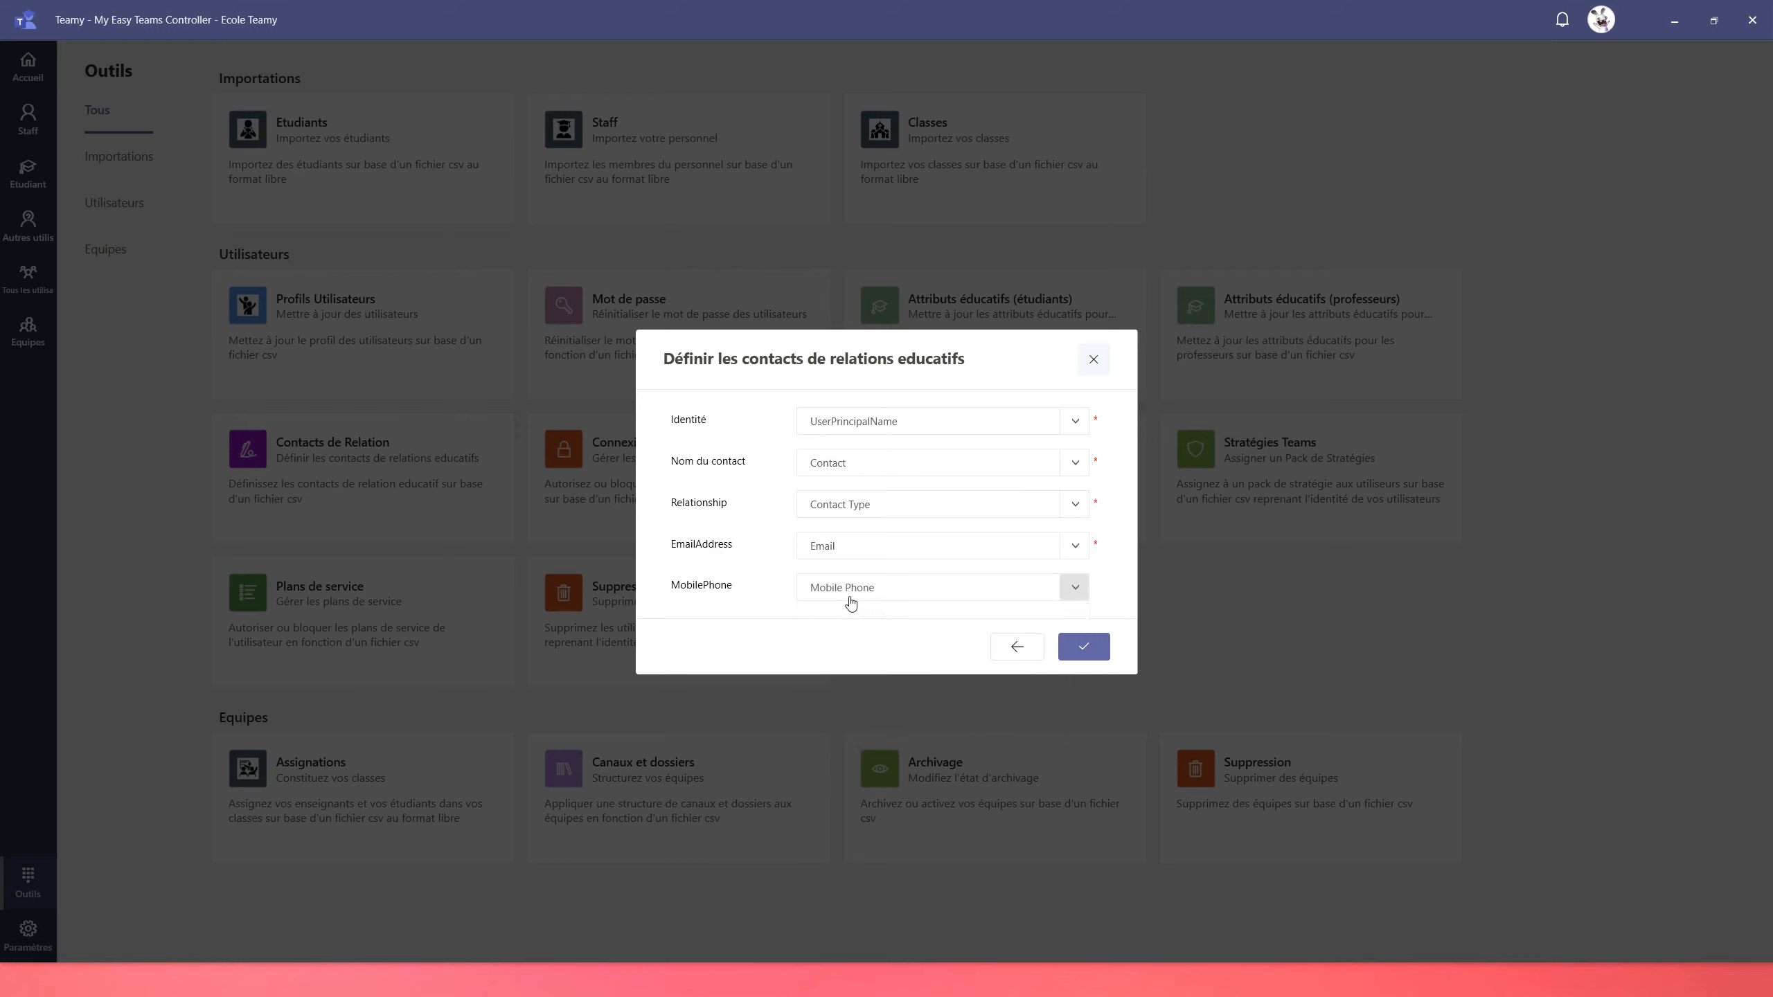
pyautogui.click(1091, 649)
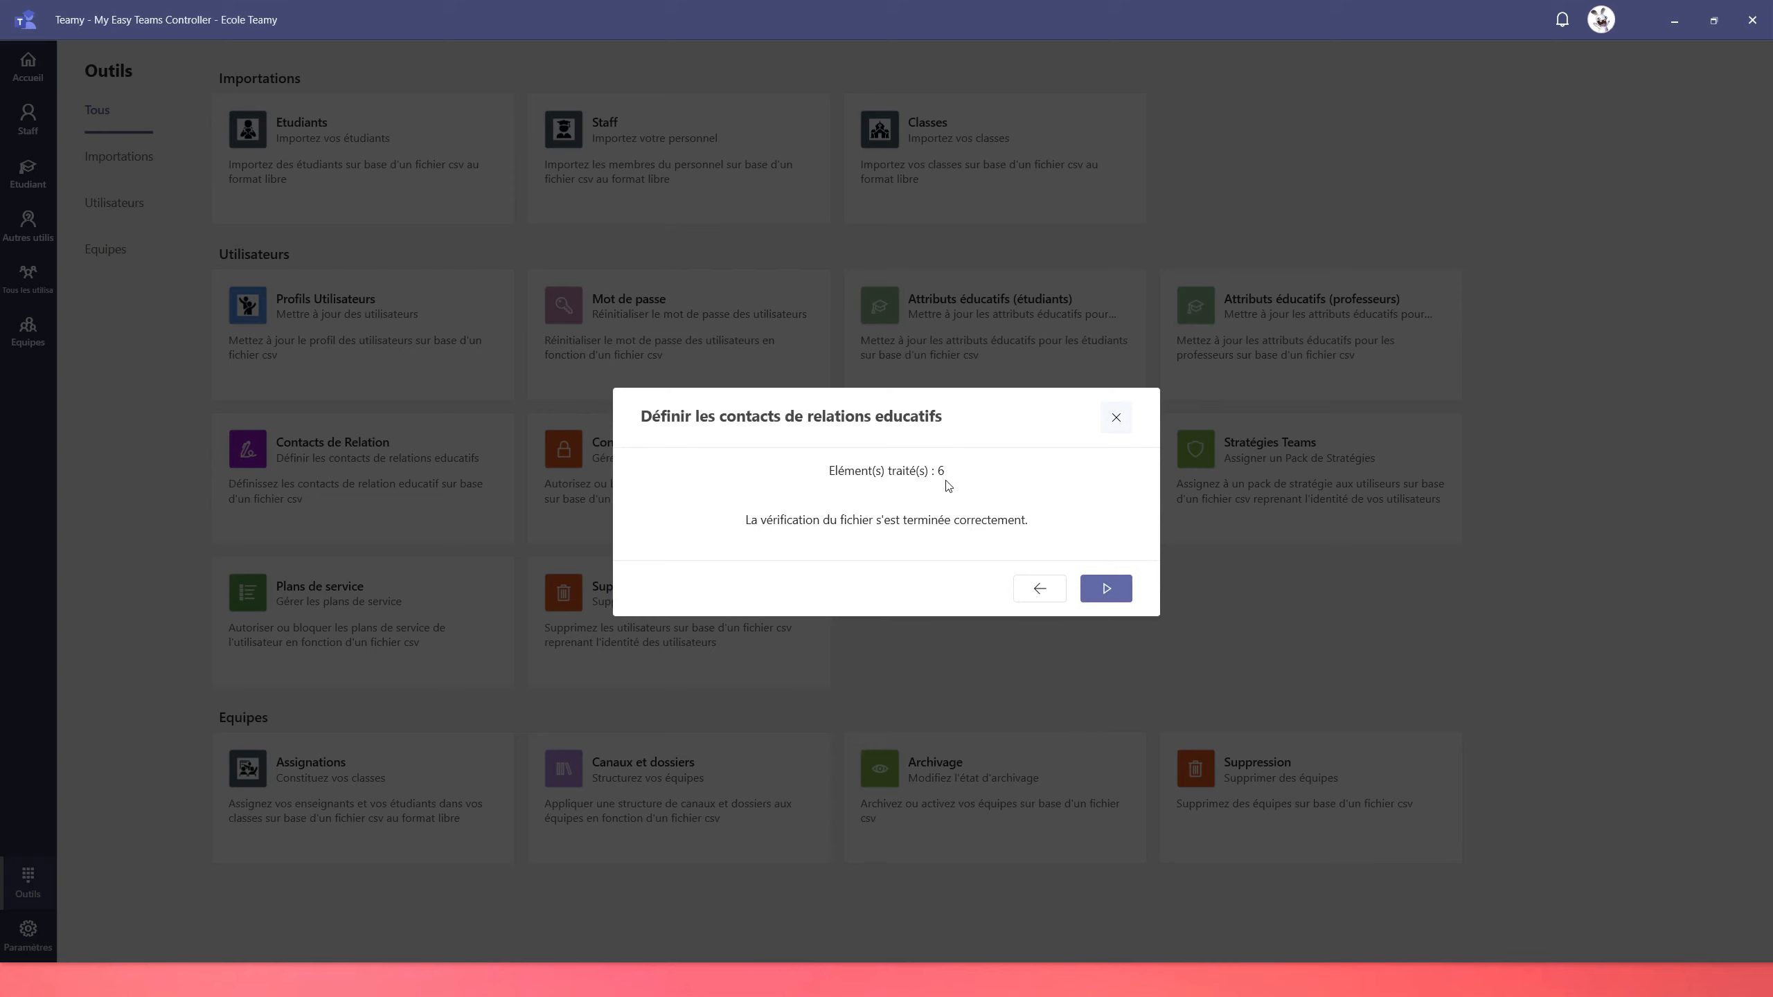
# Run the import of the 6 related contacts
pyautogui.click(1105, 588)
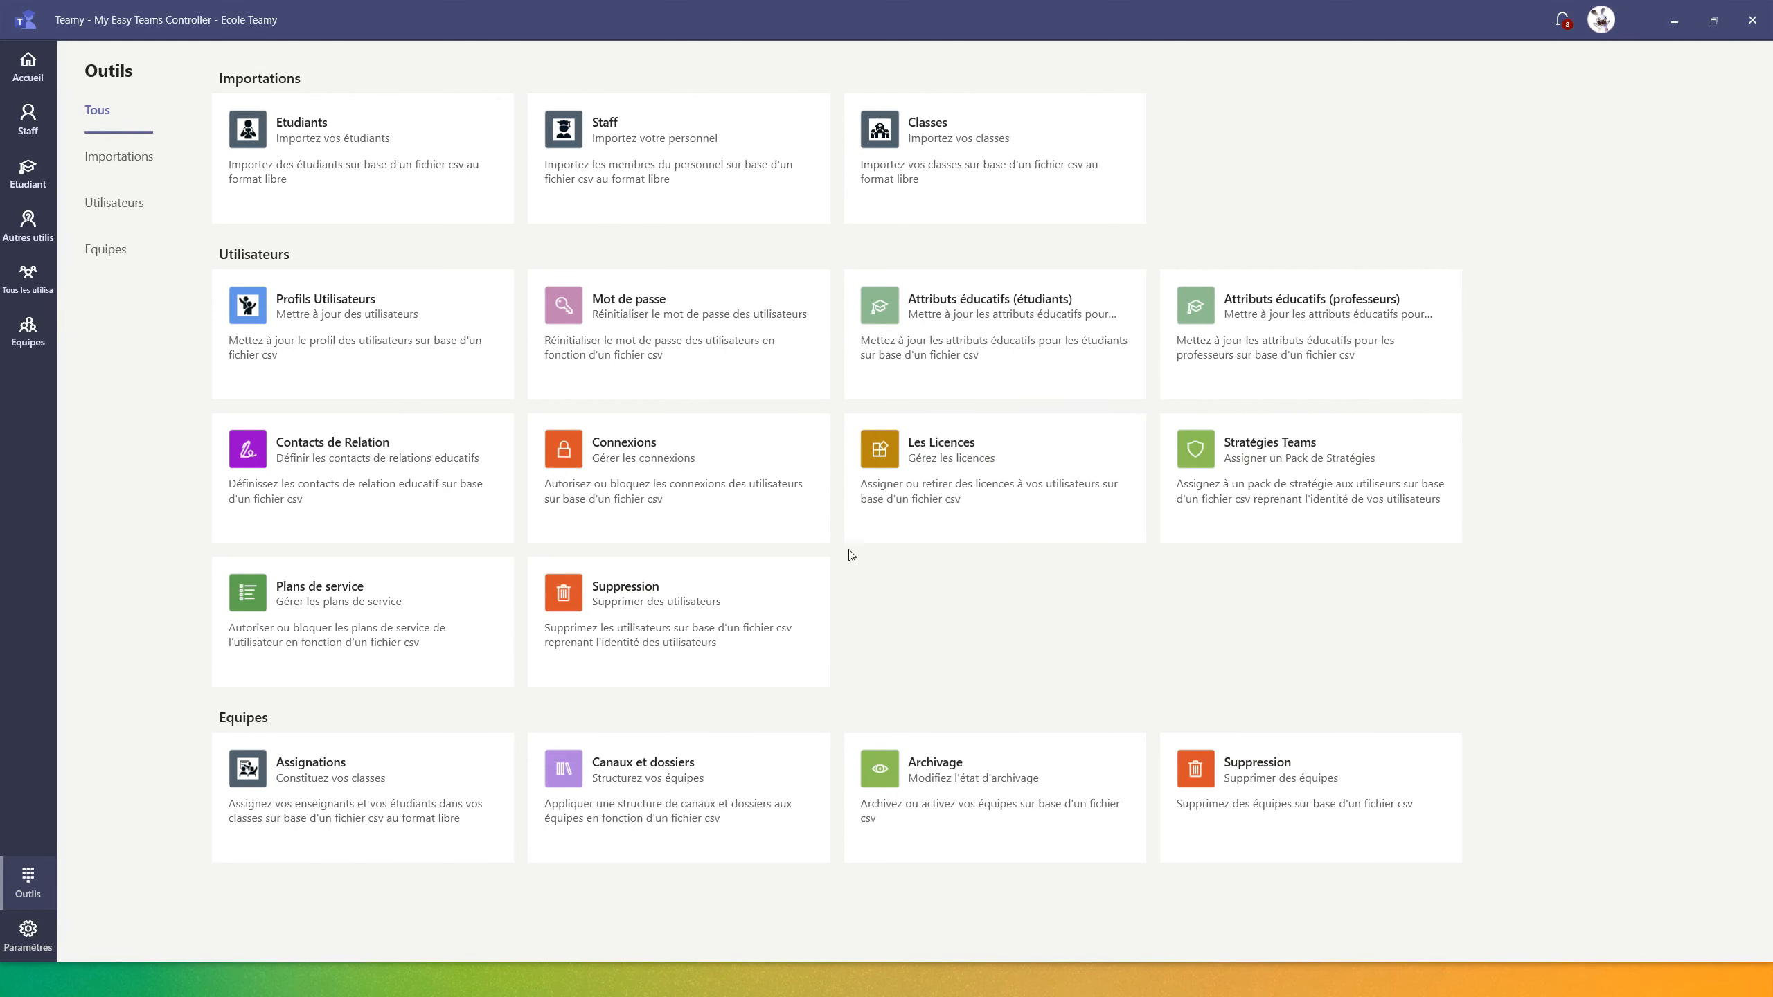
# Reload and filter students by 'teamy', then view Student1 and Student2 Teamy's Éducation contacts
pyautogui.click(30, 183)
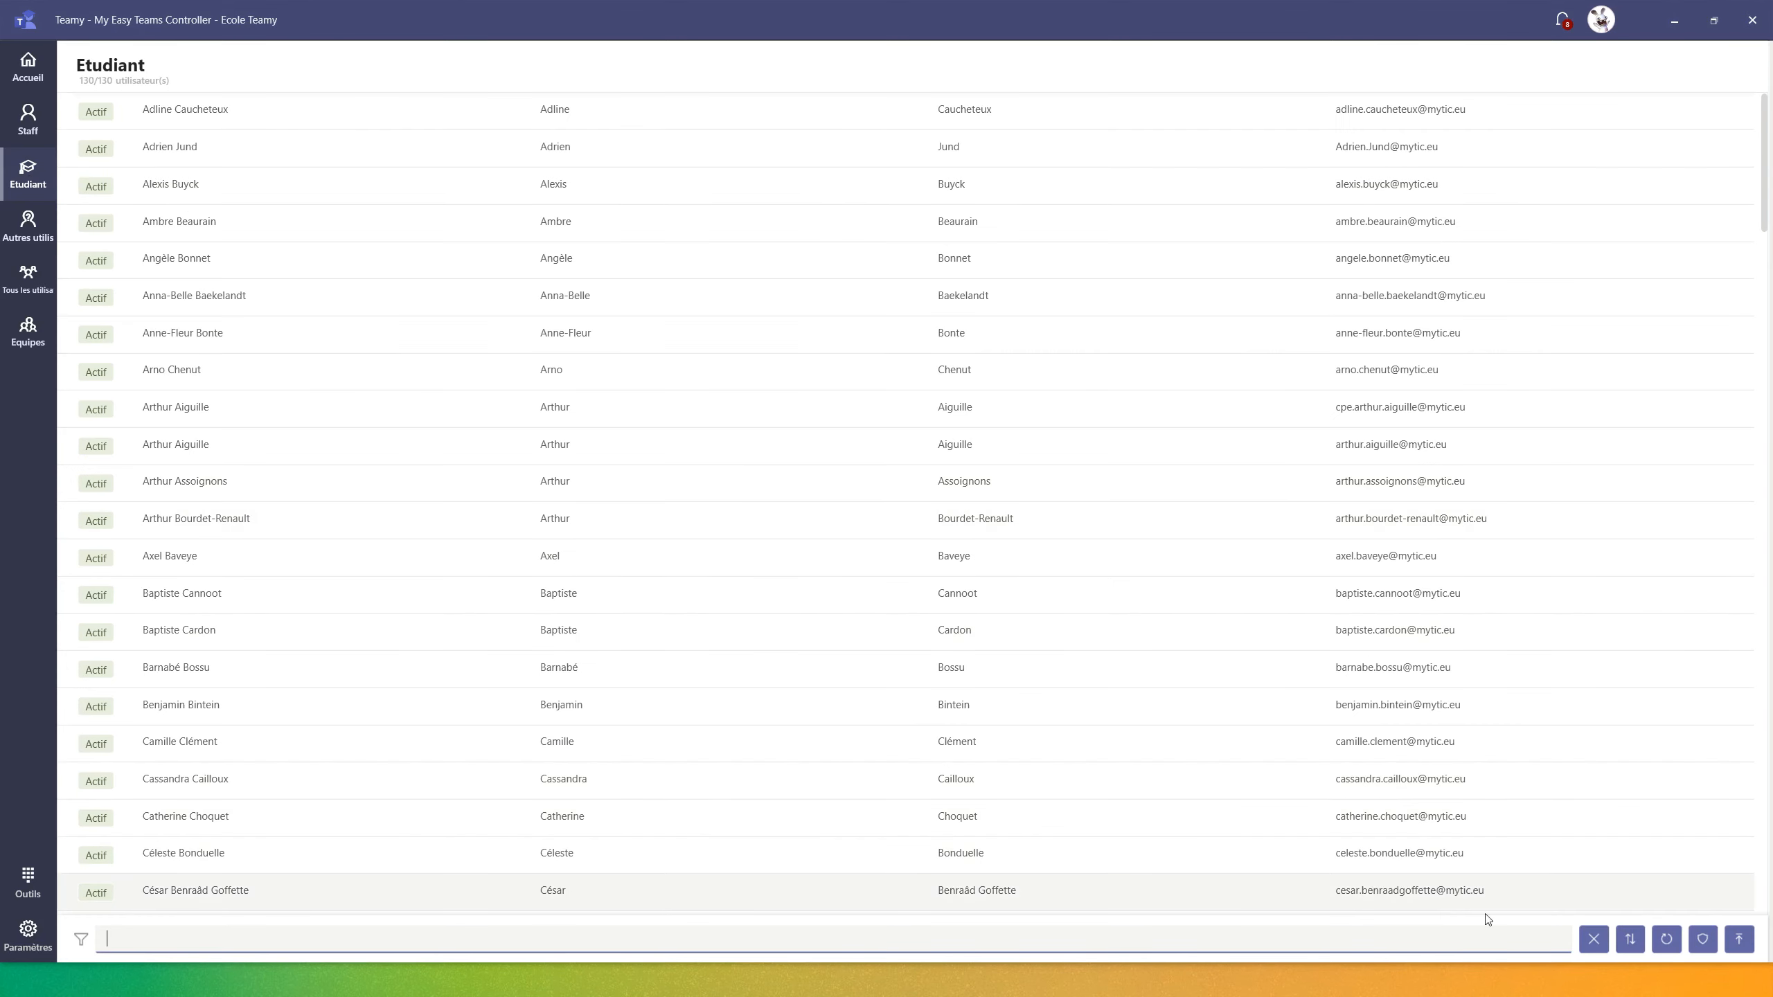
pyautogui.click(1666, 937)
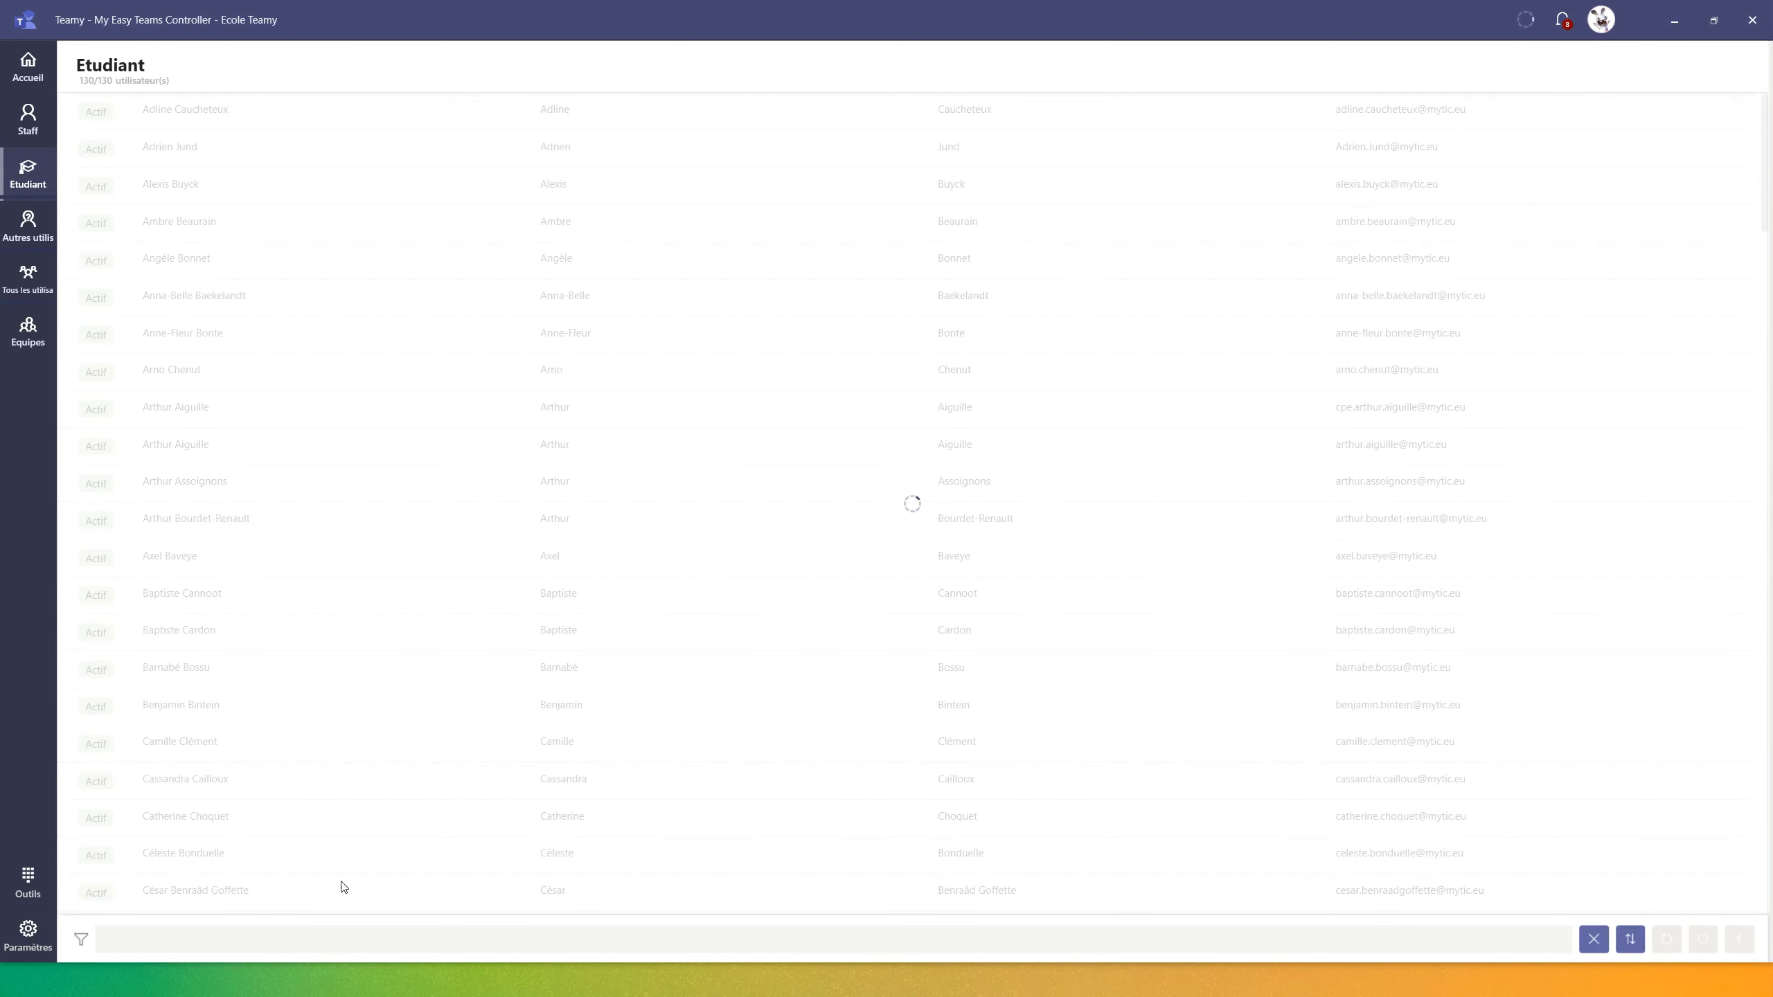
pyautogui.click(162, 934)
pyautogui.write('teamy')
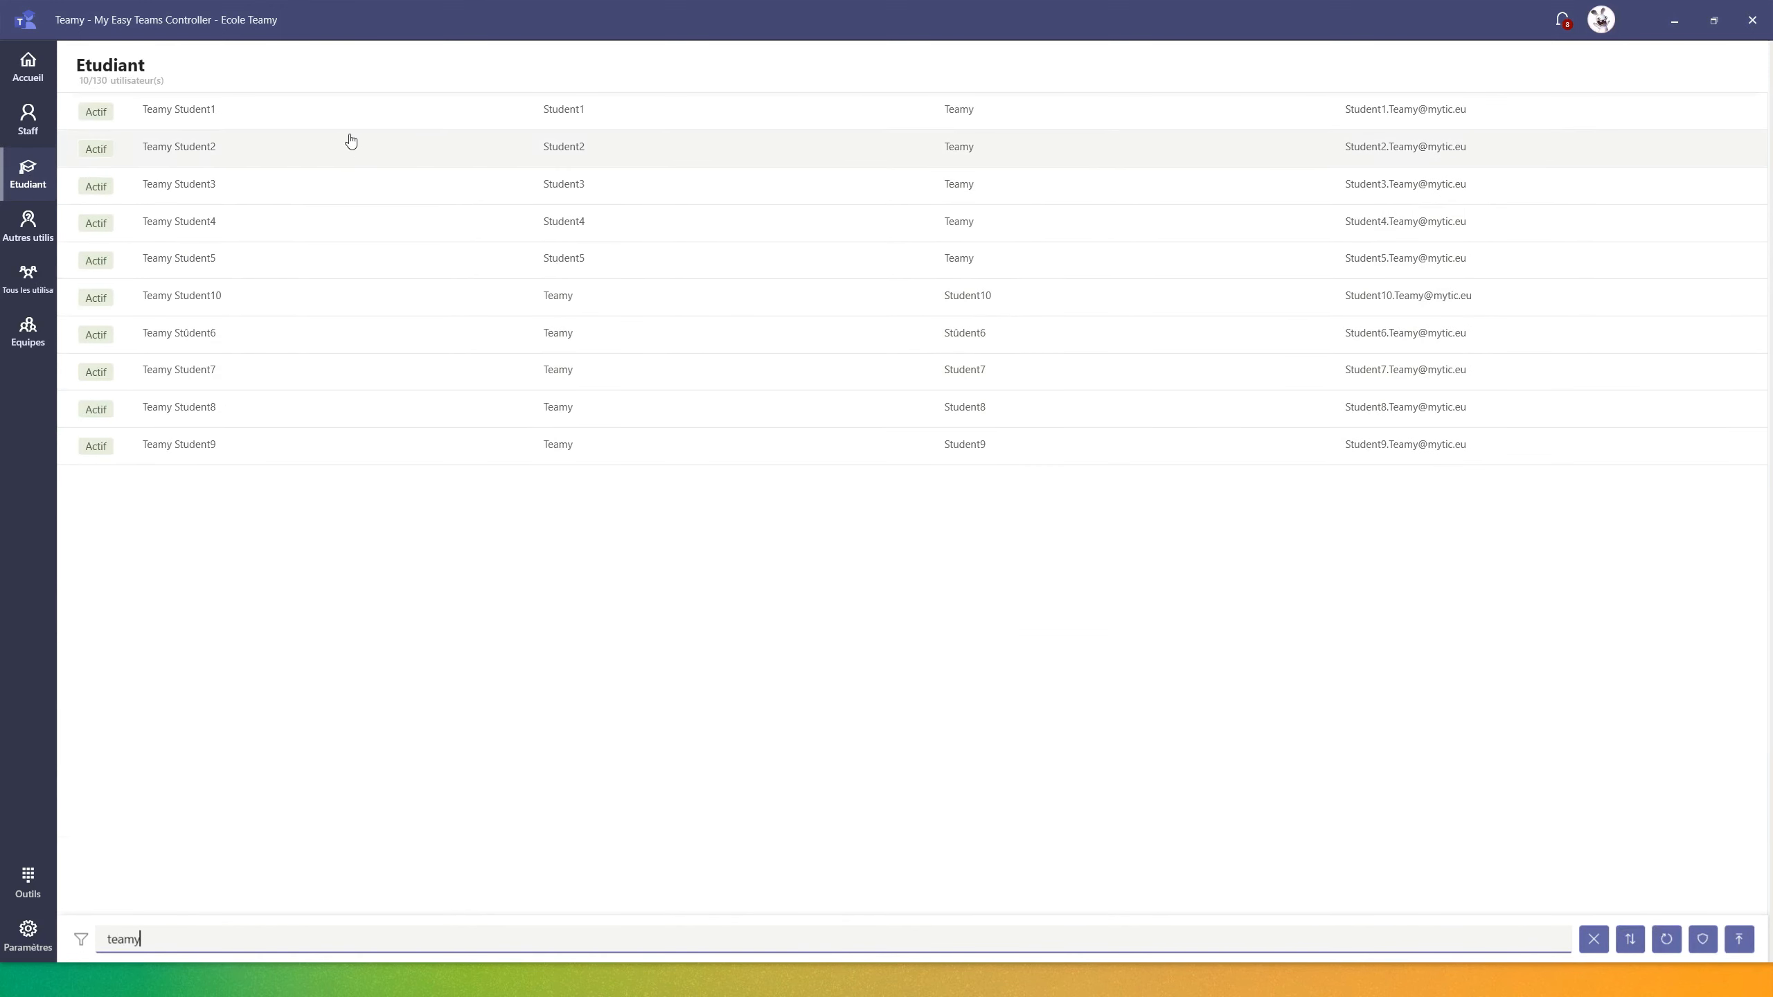
pyautogui.click(248, 121)
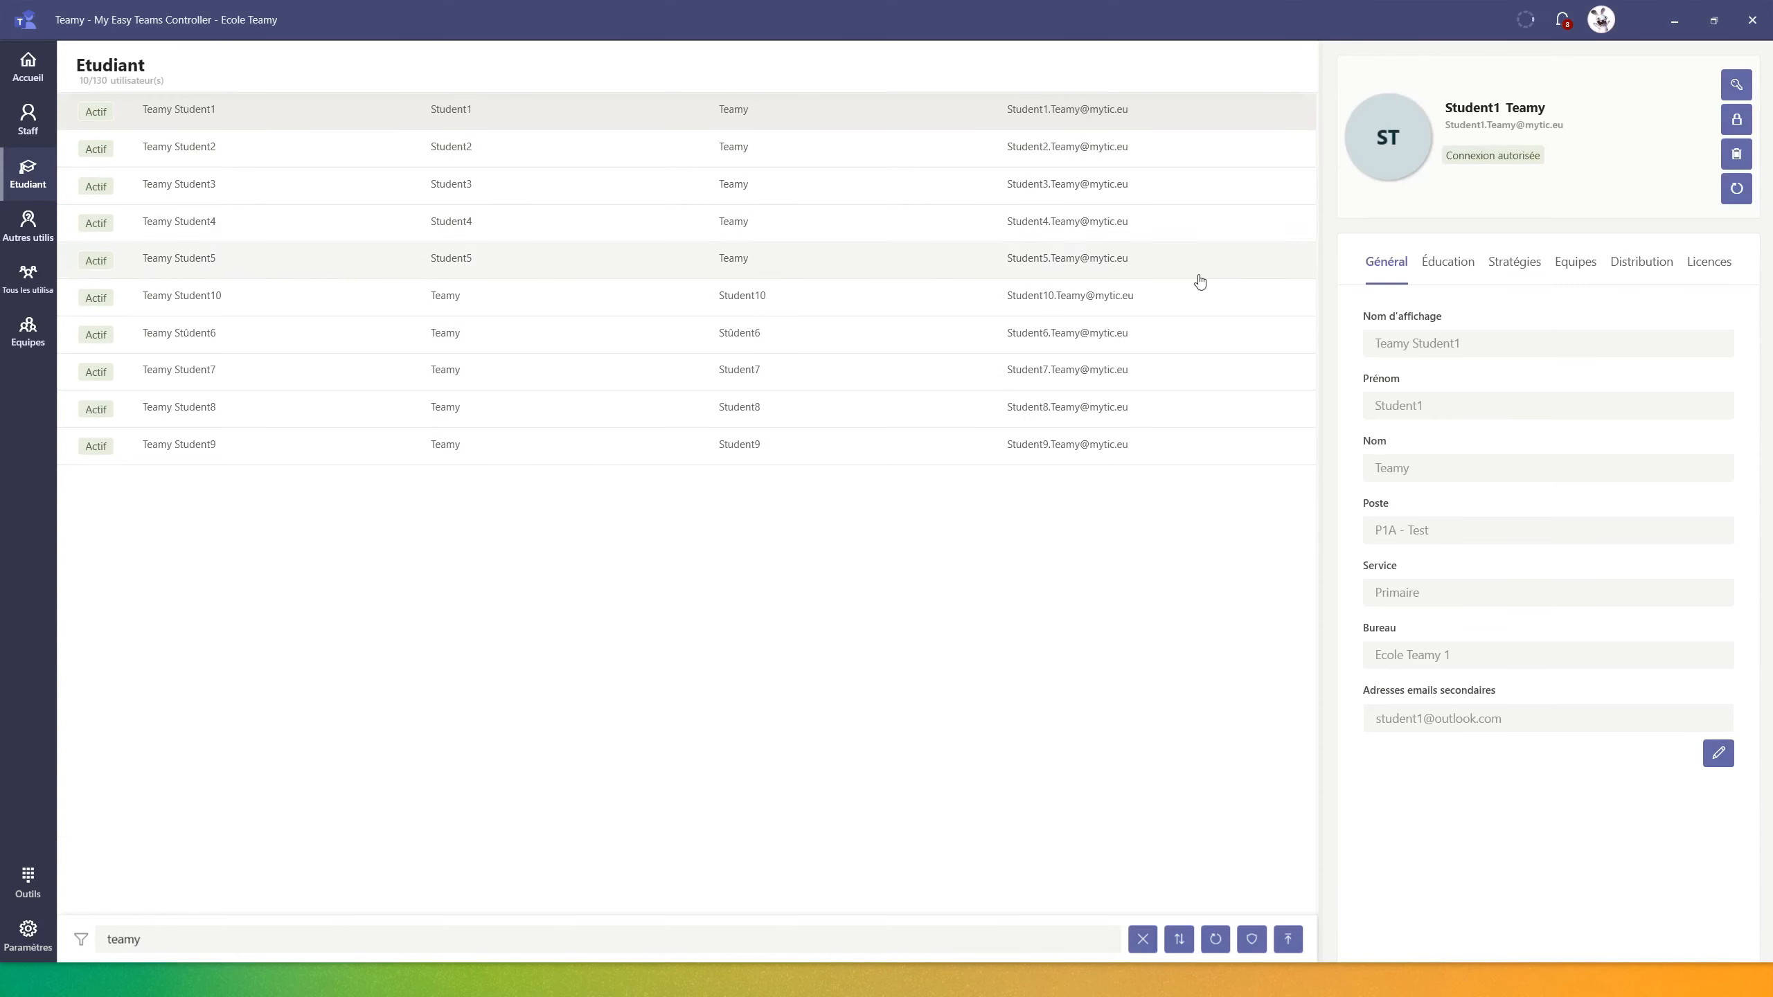
pyautogui.click(1458, 265)
pyautogui.scroll(-1, 1527, 635)
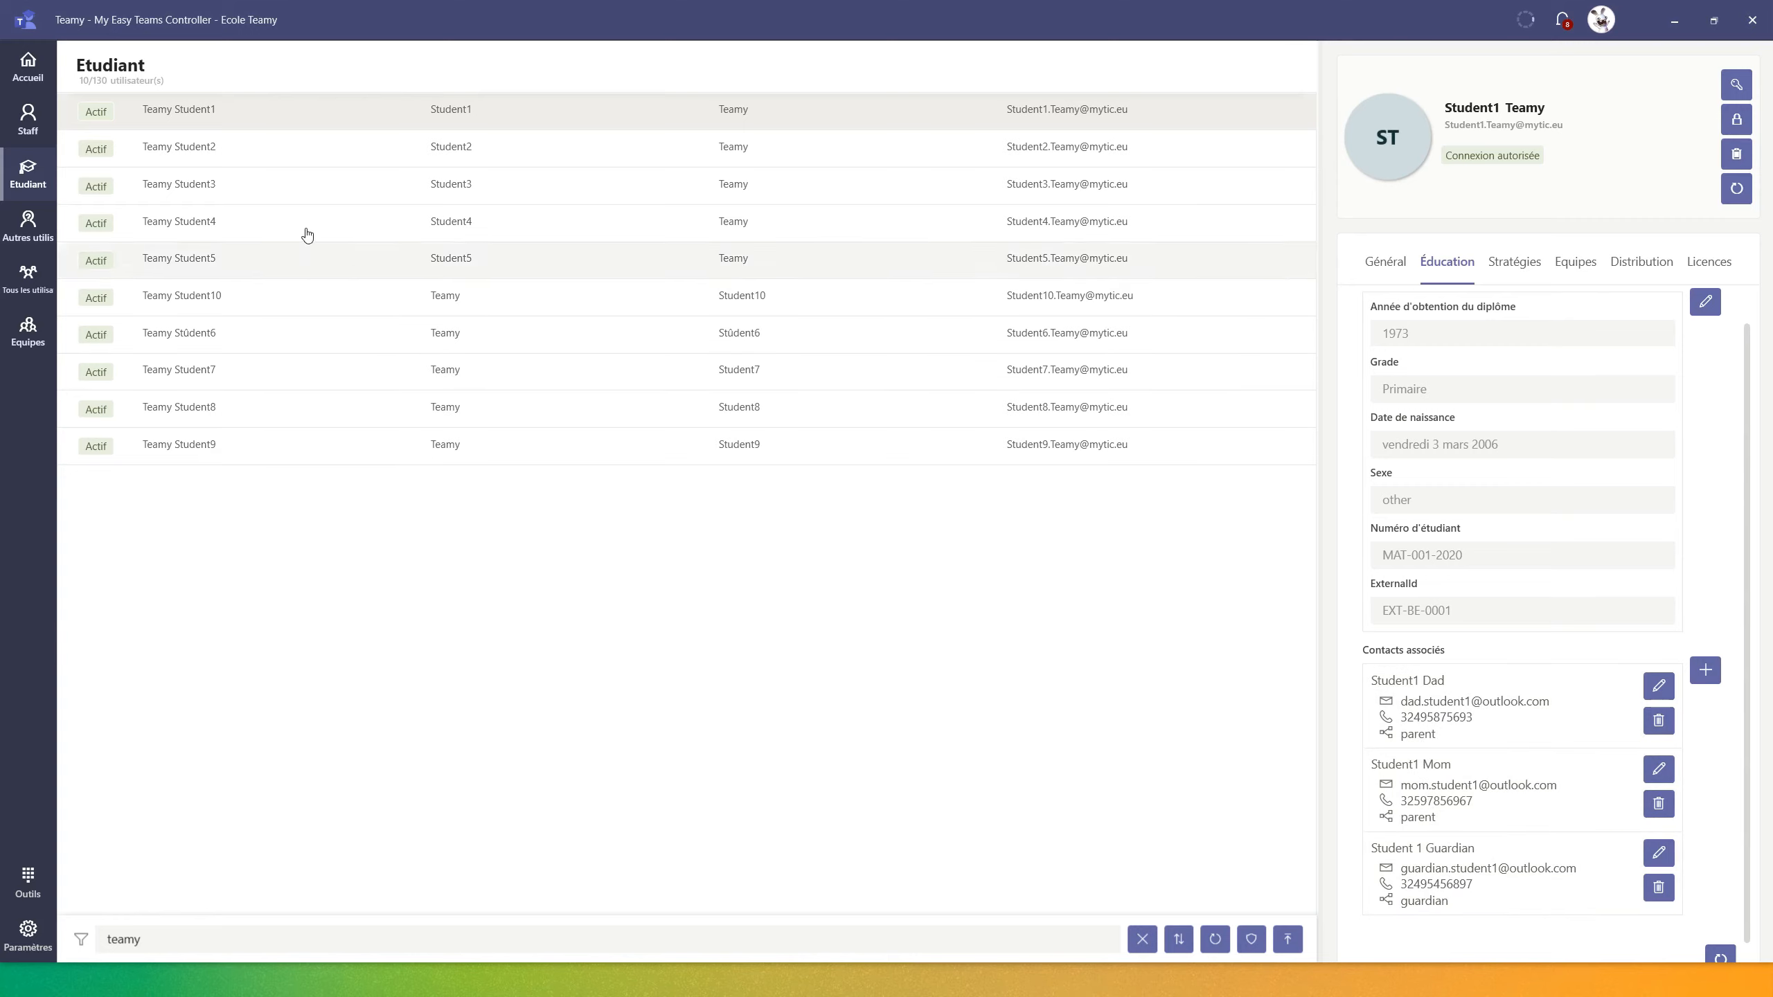
pyautogui.click(197, 152)
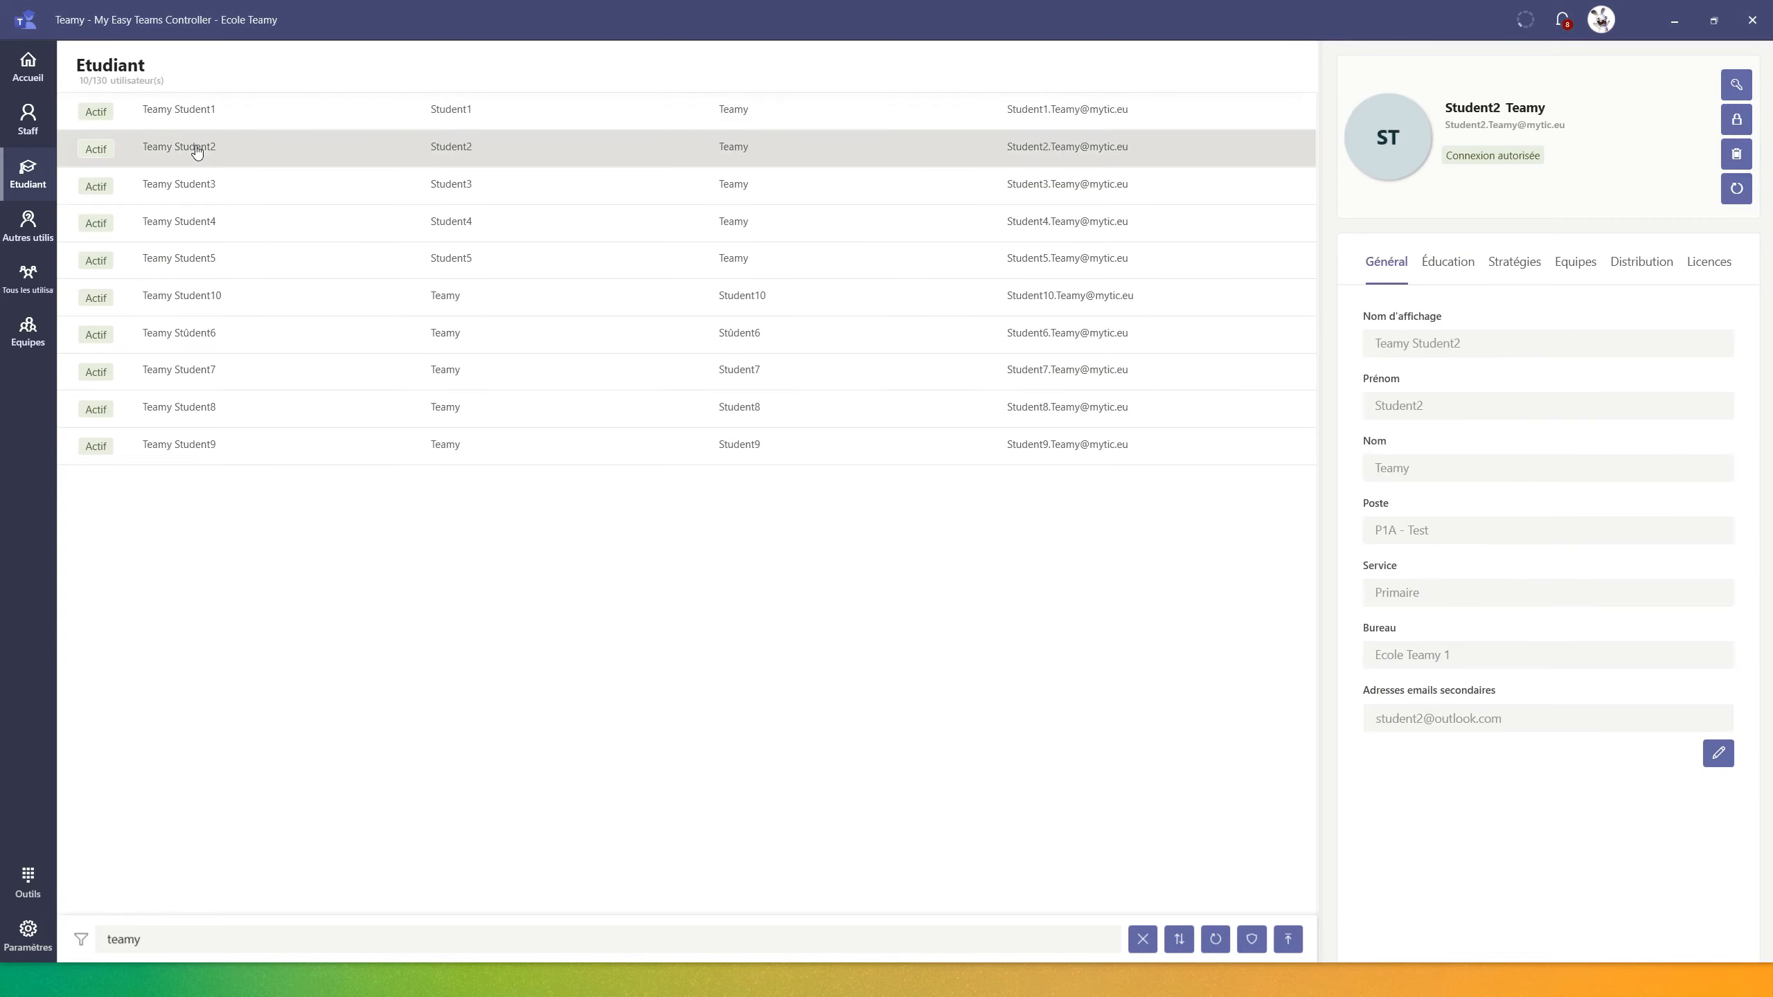
pyautogui.click(1447, 264)
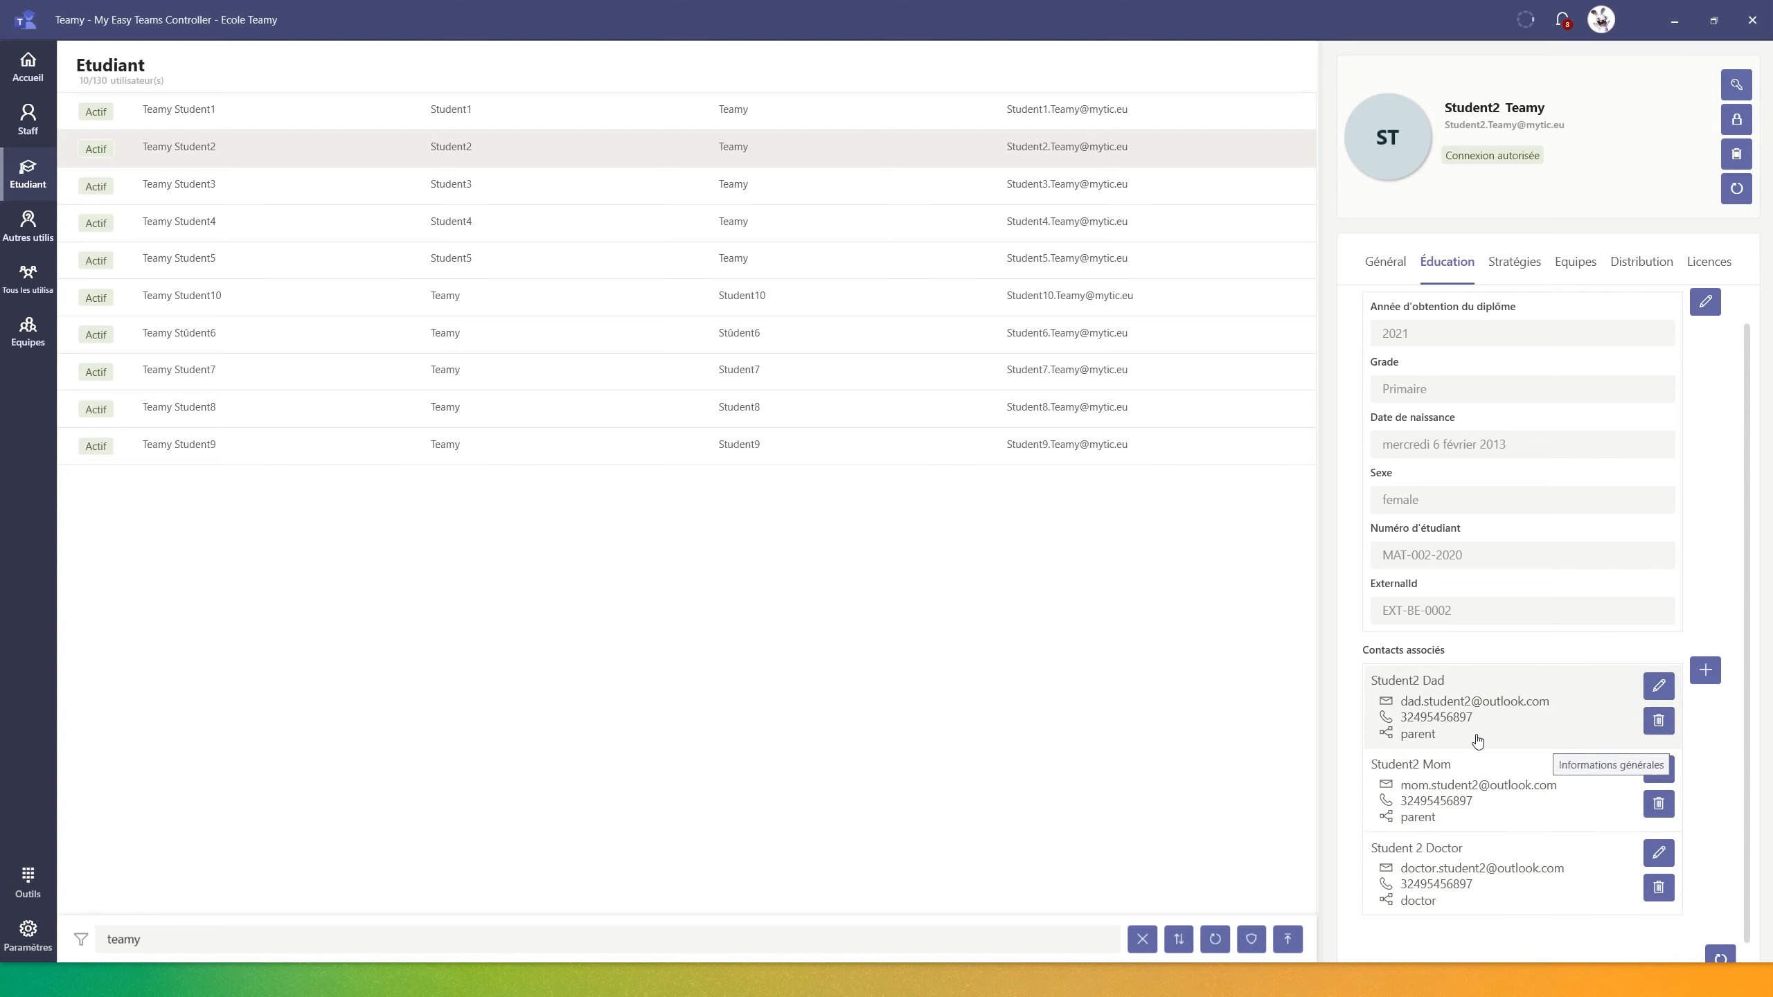
pyautogui.click(1660, 853)
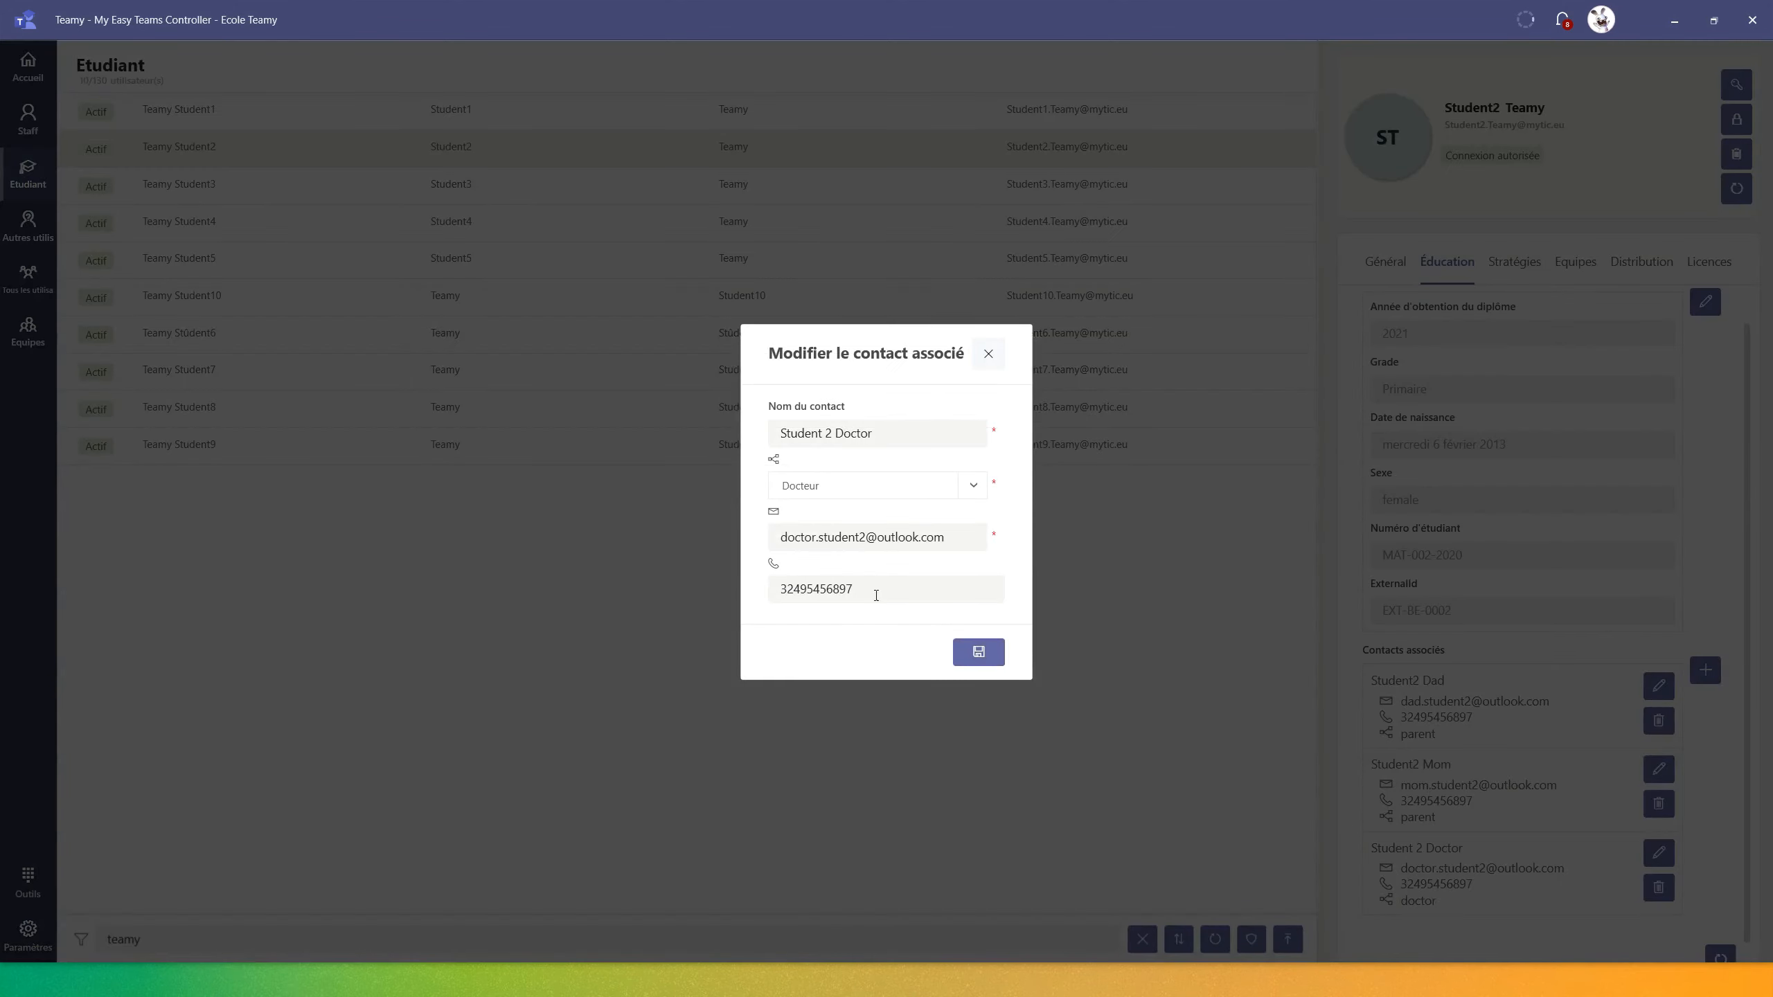
pyautogui.moveTo(882, 592); pyautogui.dragTo(734, 581)
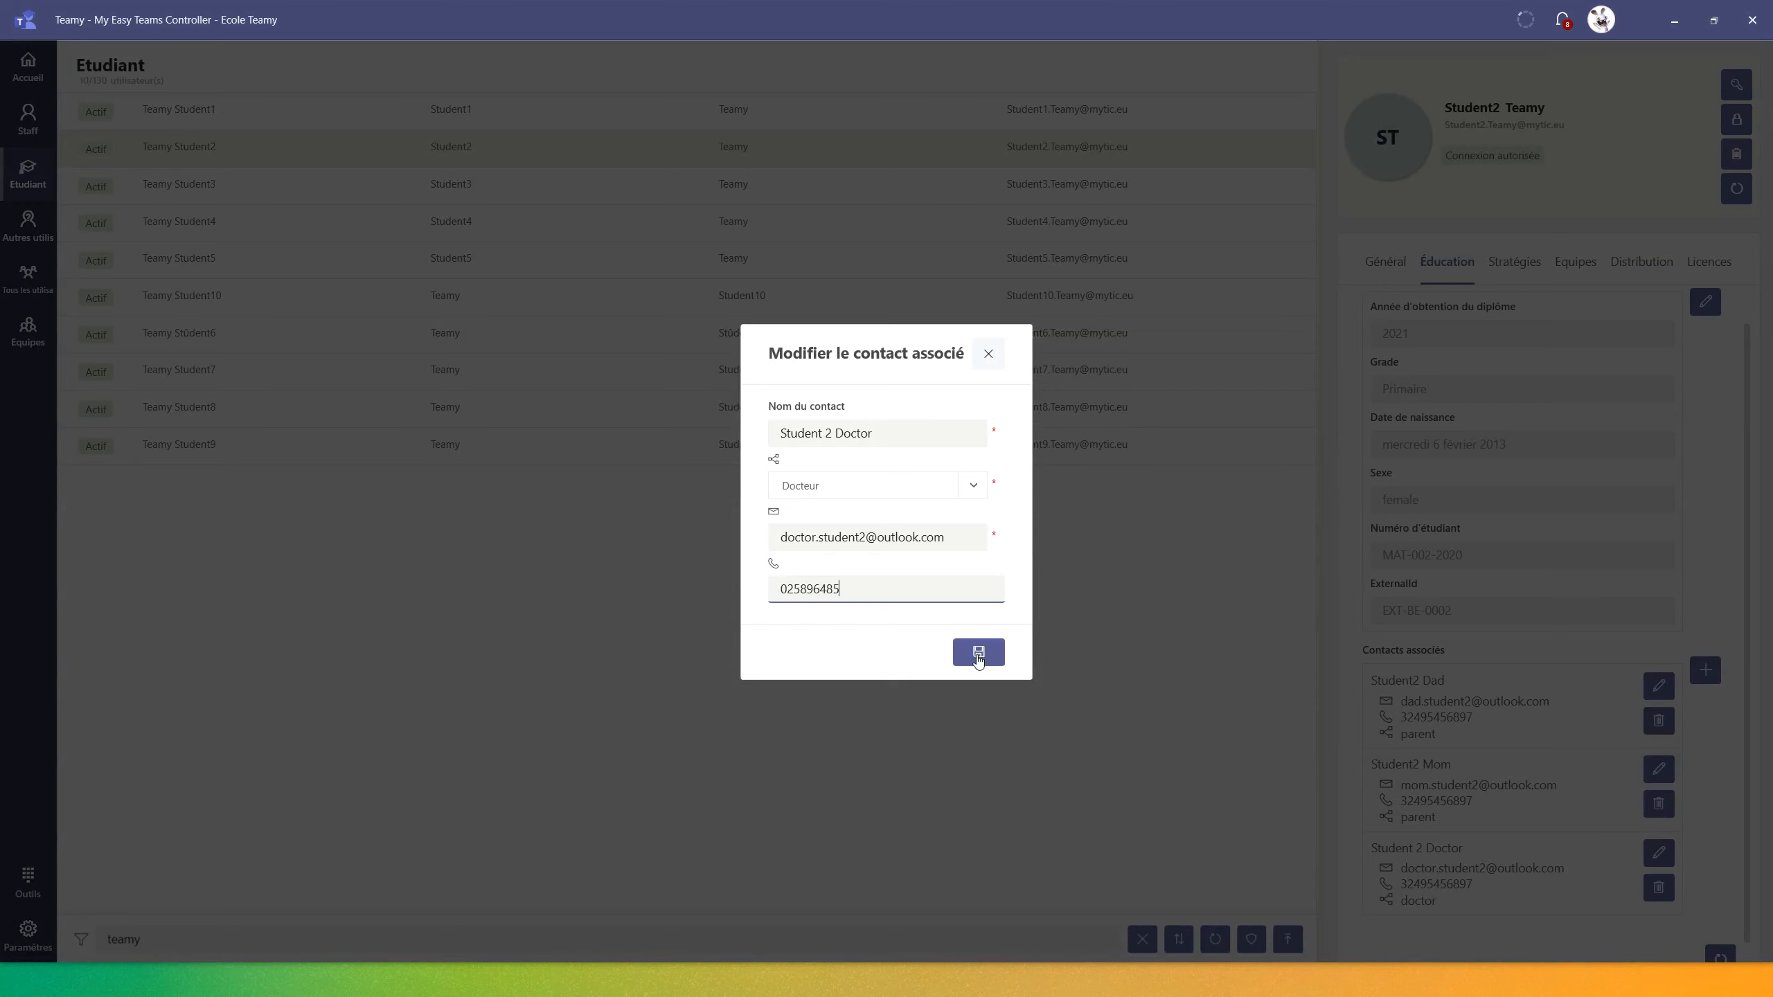
pyautogui.click(978, 656)
pyautogui.click(978, 656)
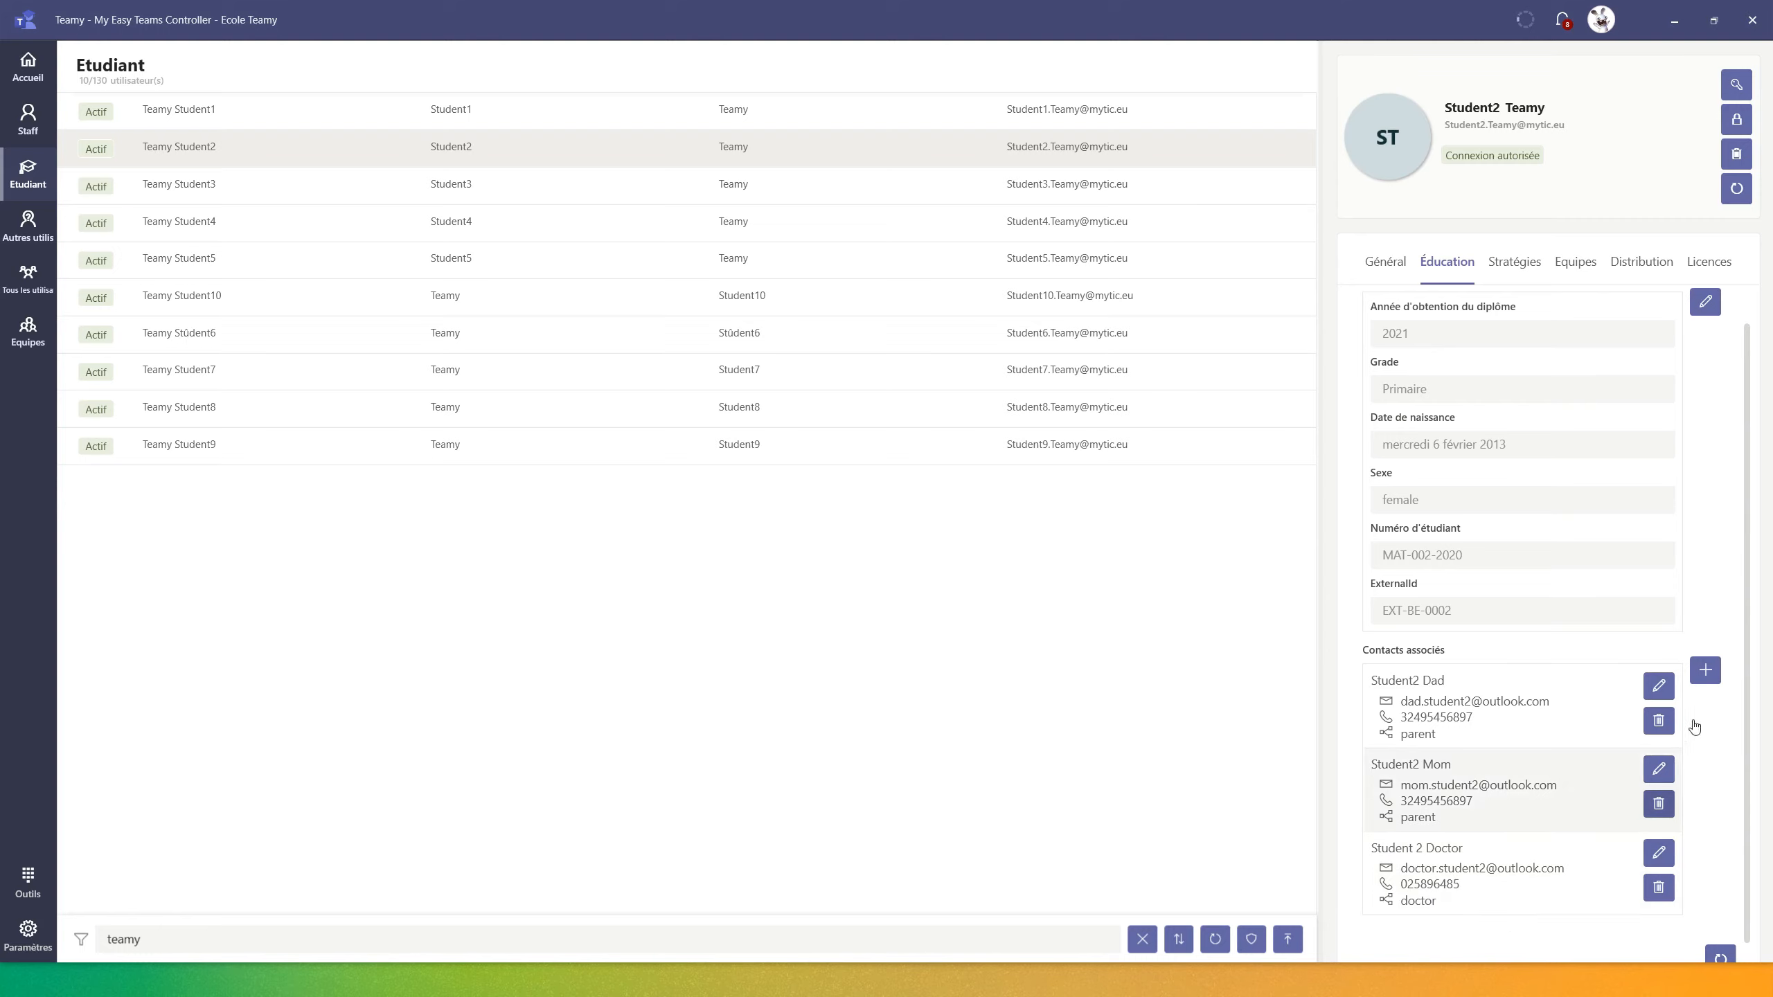
# Delete the Student2 Mom contact, after cancelling a new-contact form, and return to Accueil
pyautogui.click(1705, 669)
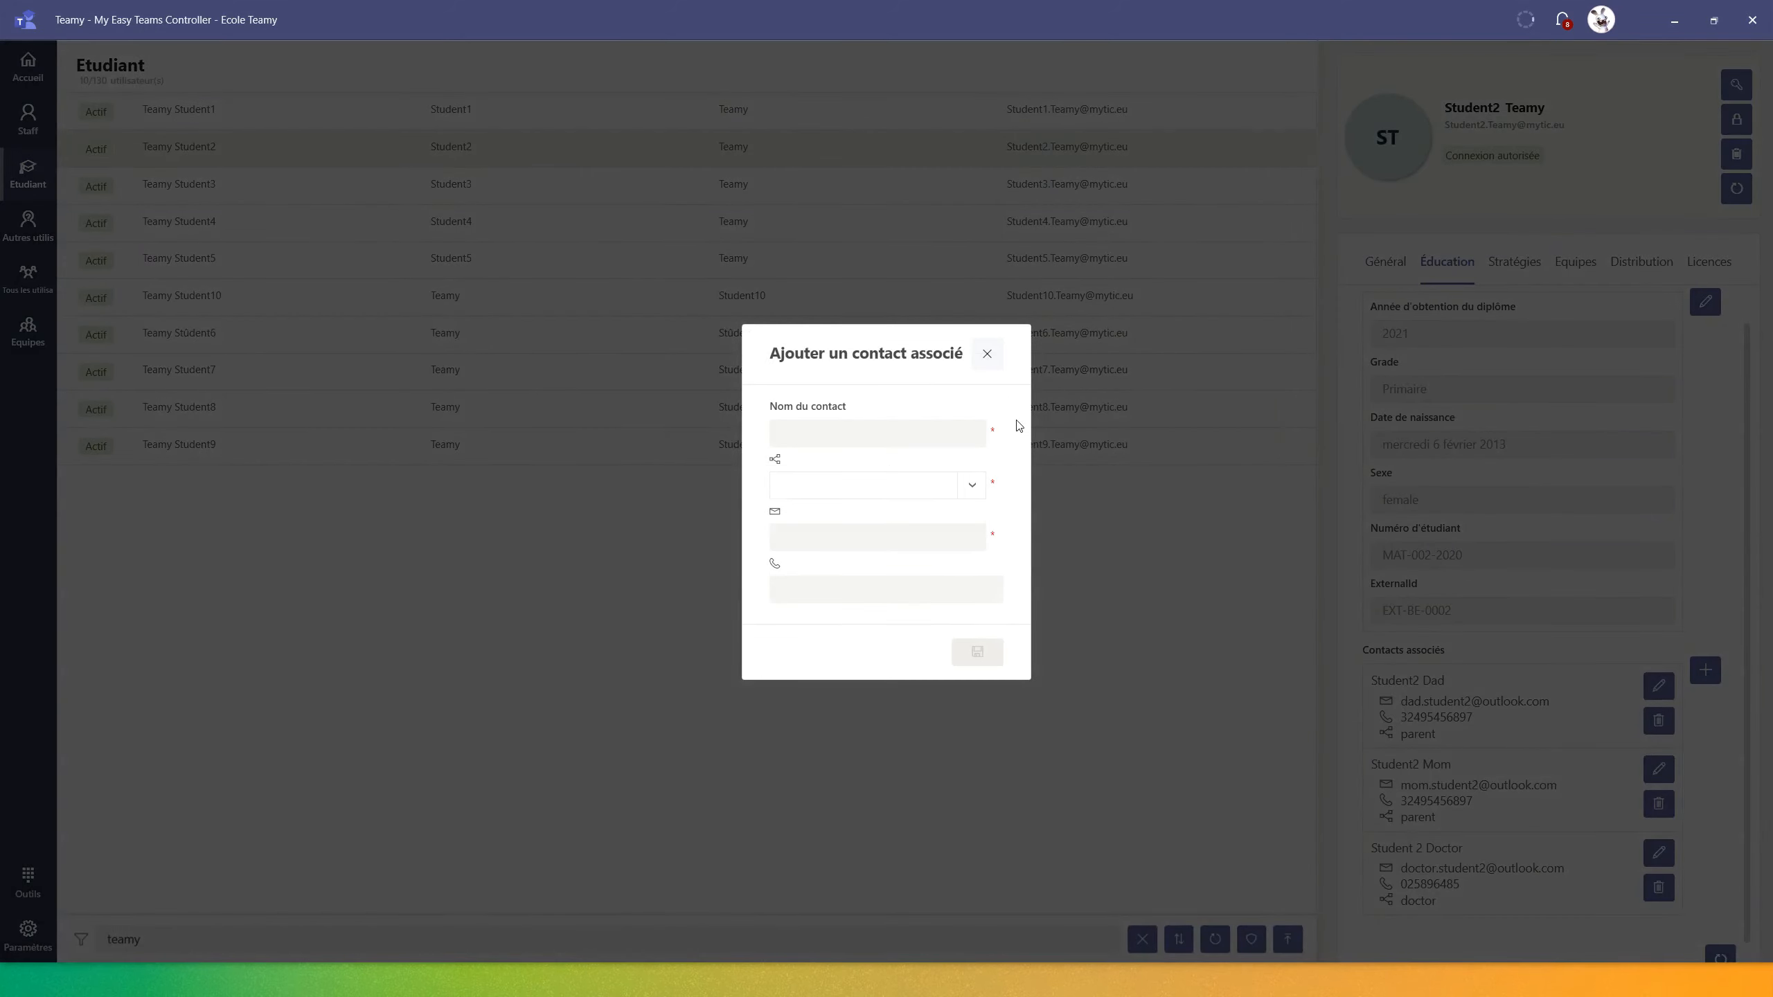
pyautogui.click(987, 357)
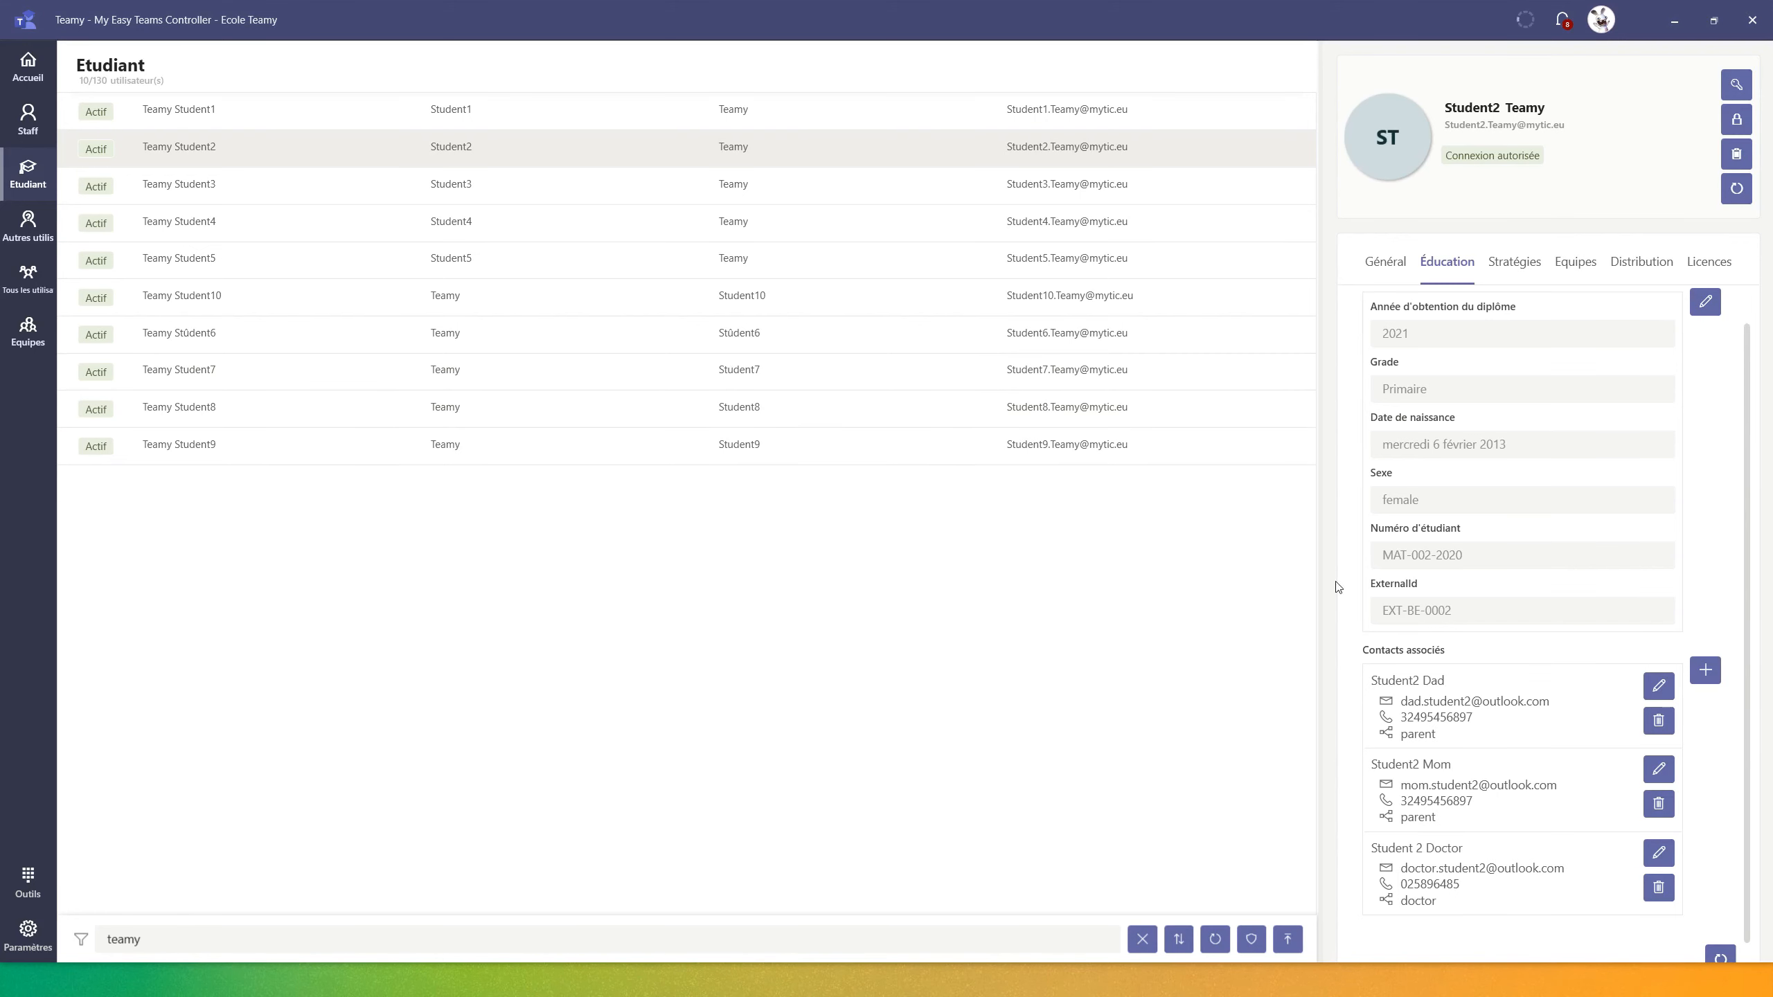
pyautogui.click(1660, 804)
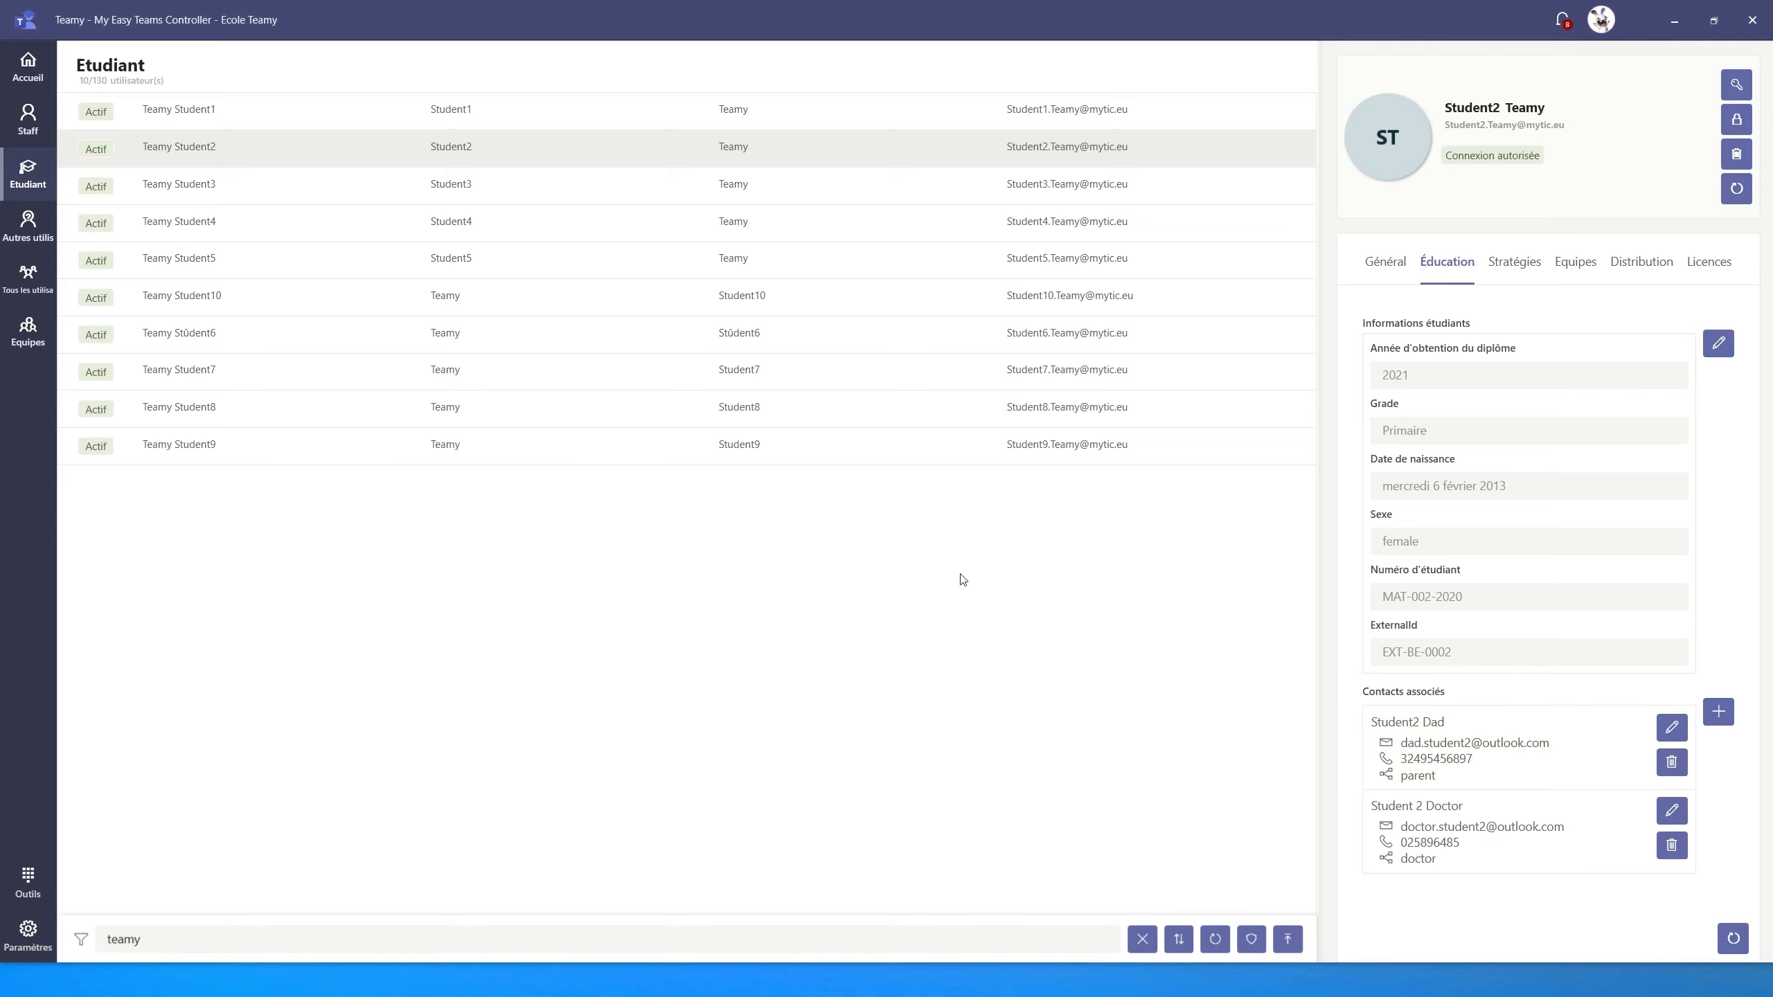
pyautogui.click(26, 70)
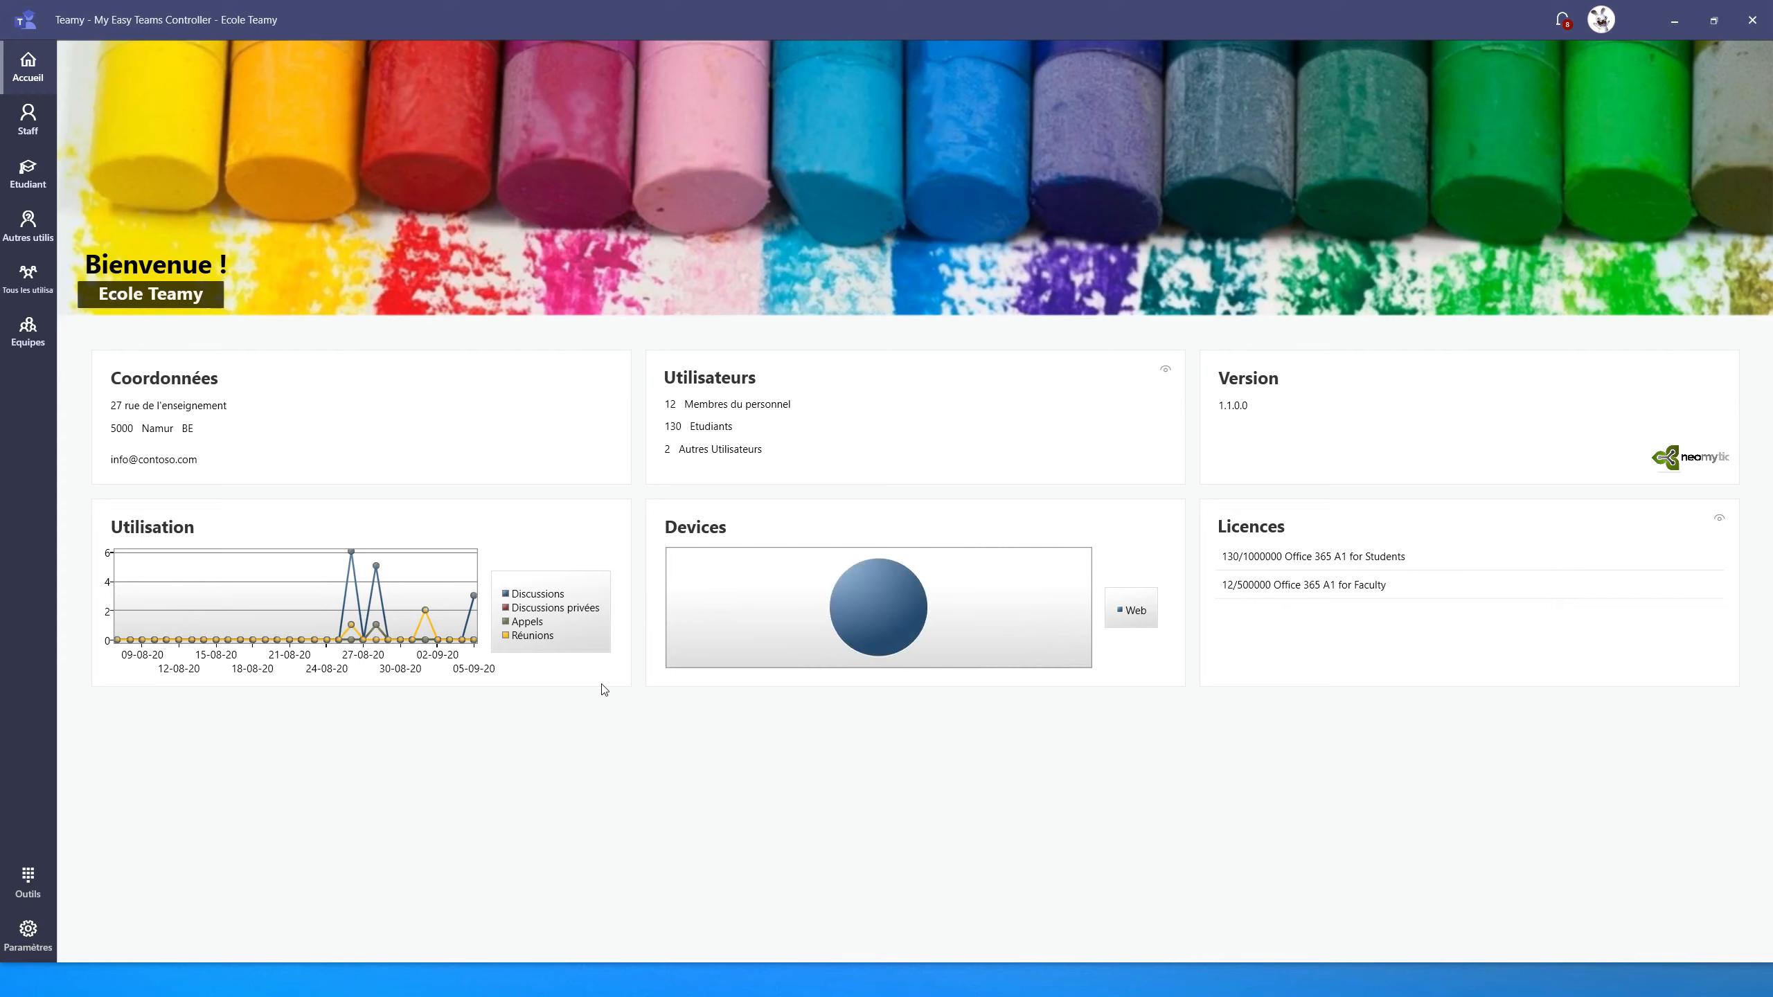